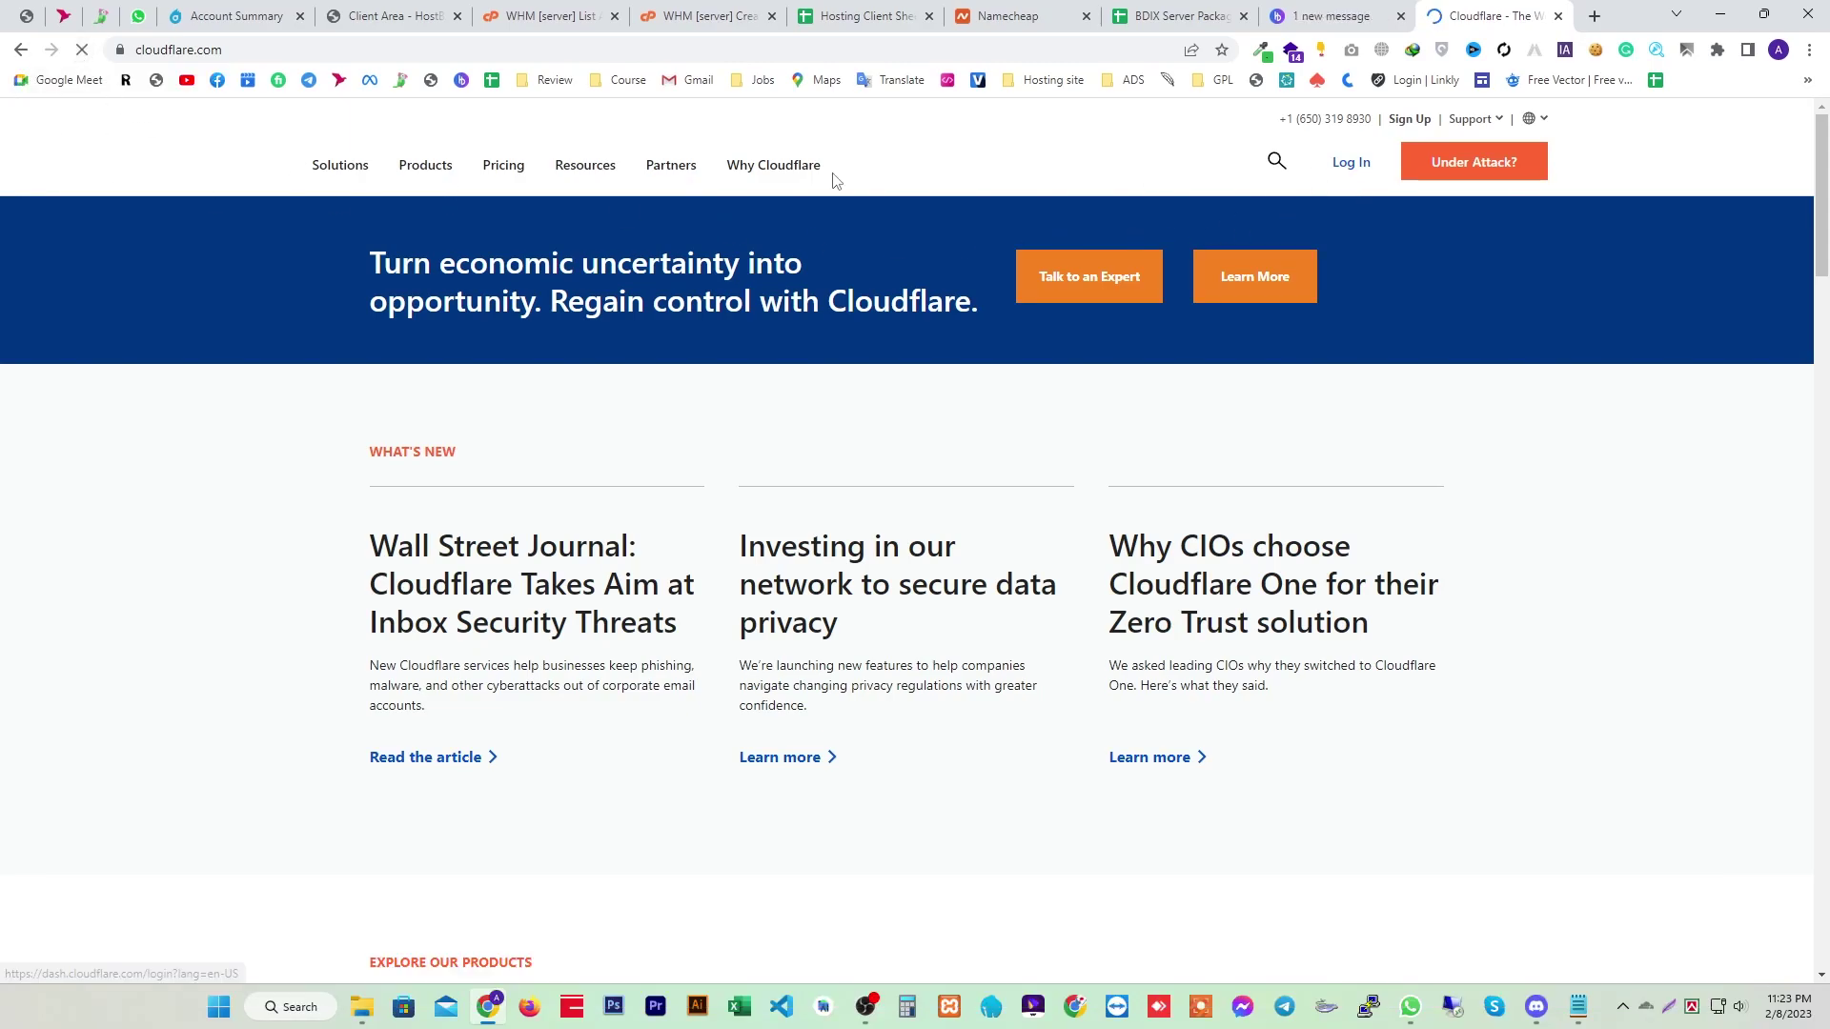
Log in to the Cloudflare dashboard and add the site hostzar.com, copying the domain from the Domain.txt note
click(1343, 164)
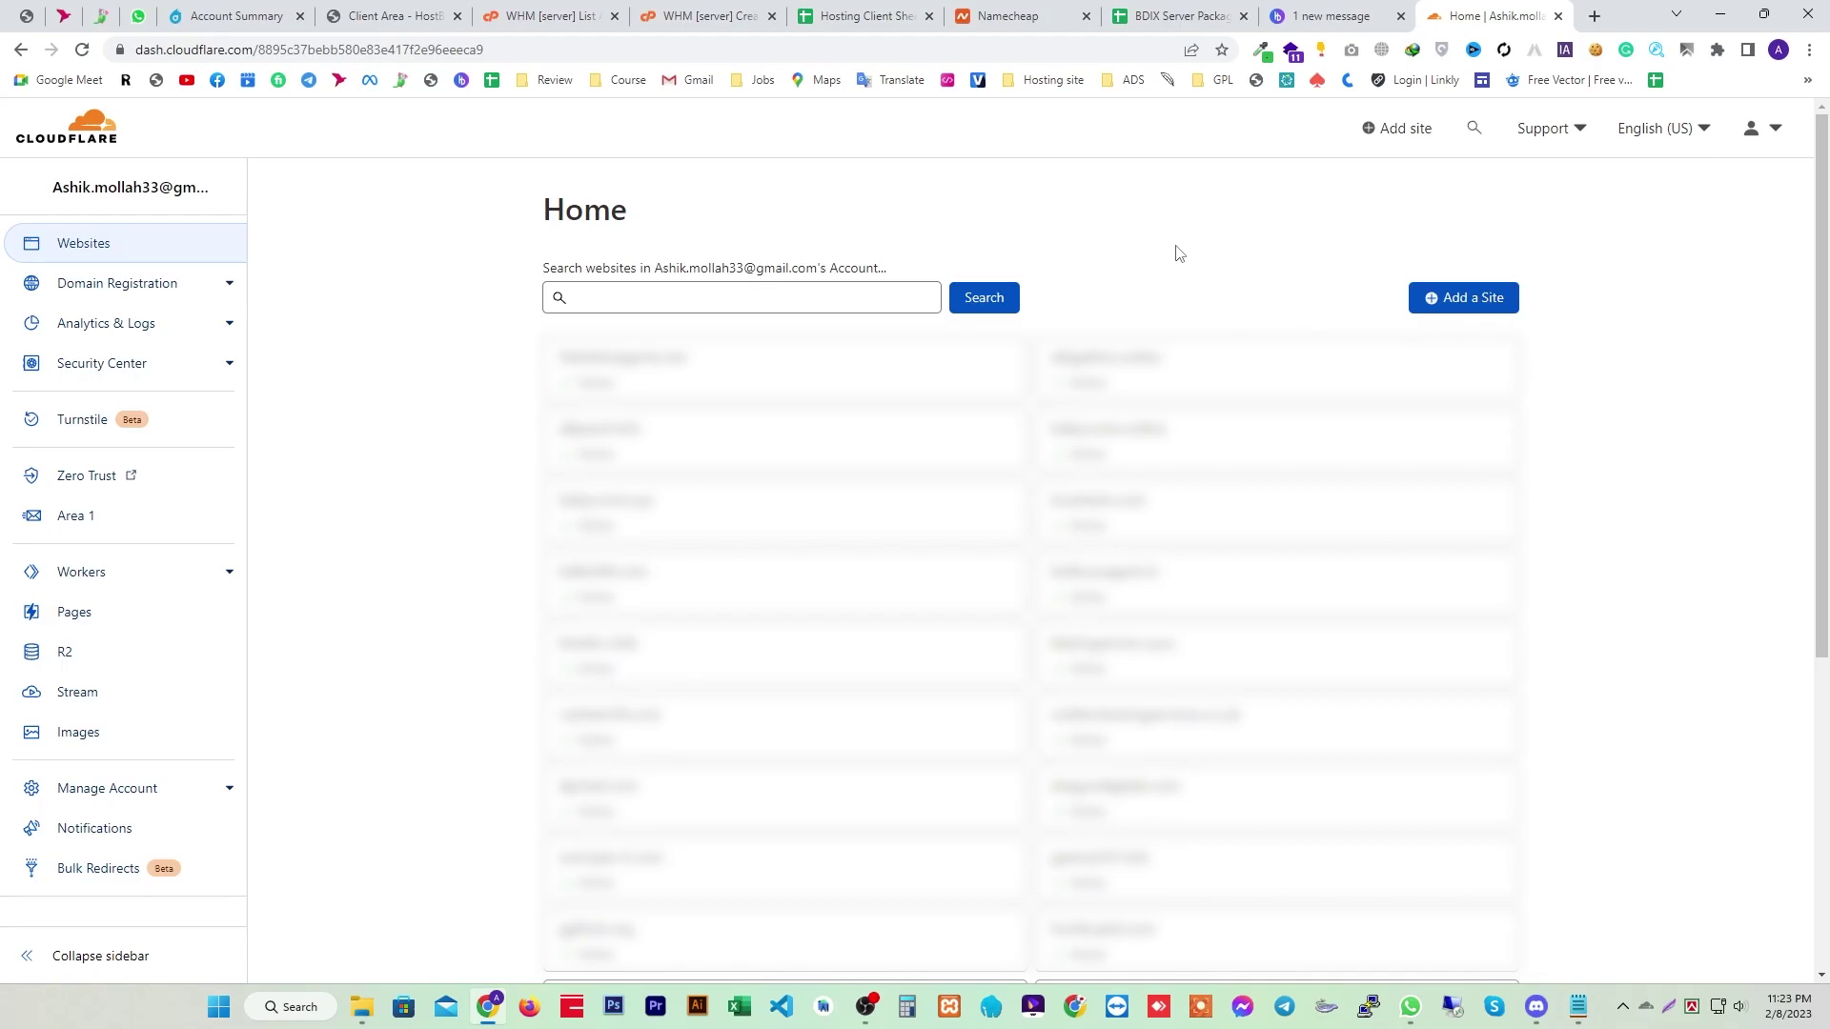
click(1484, 307)
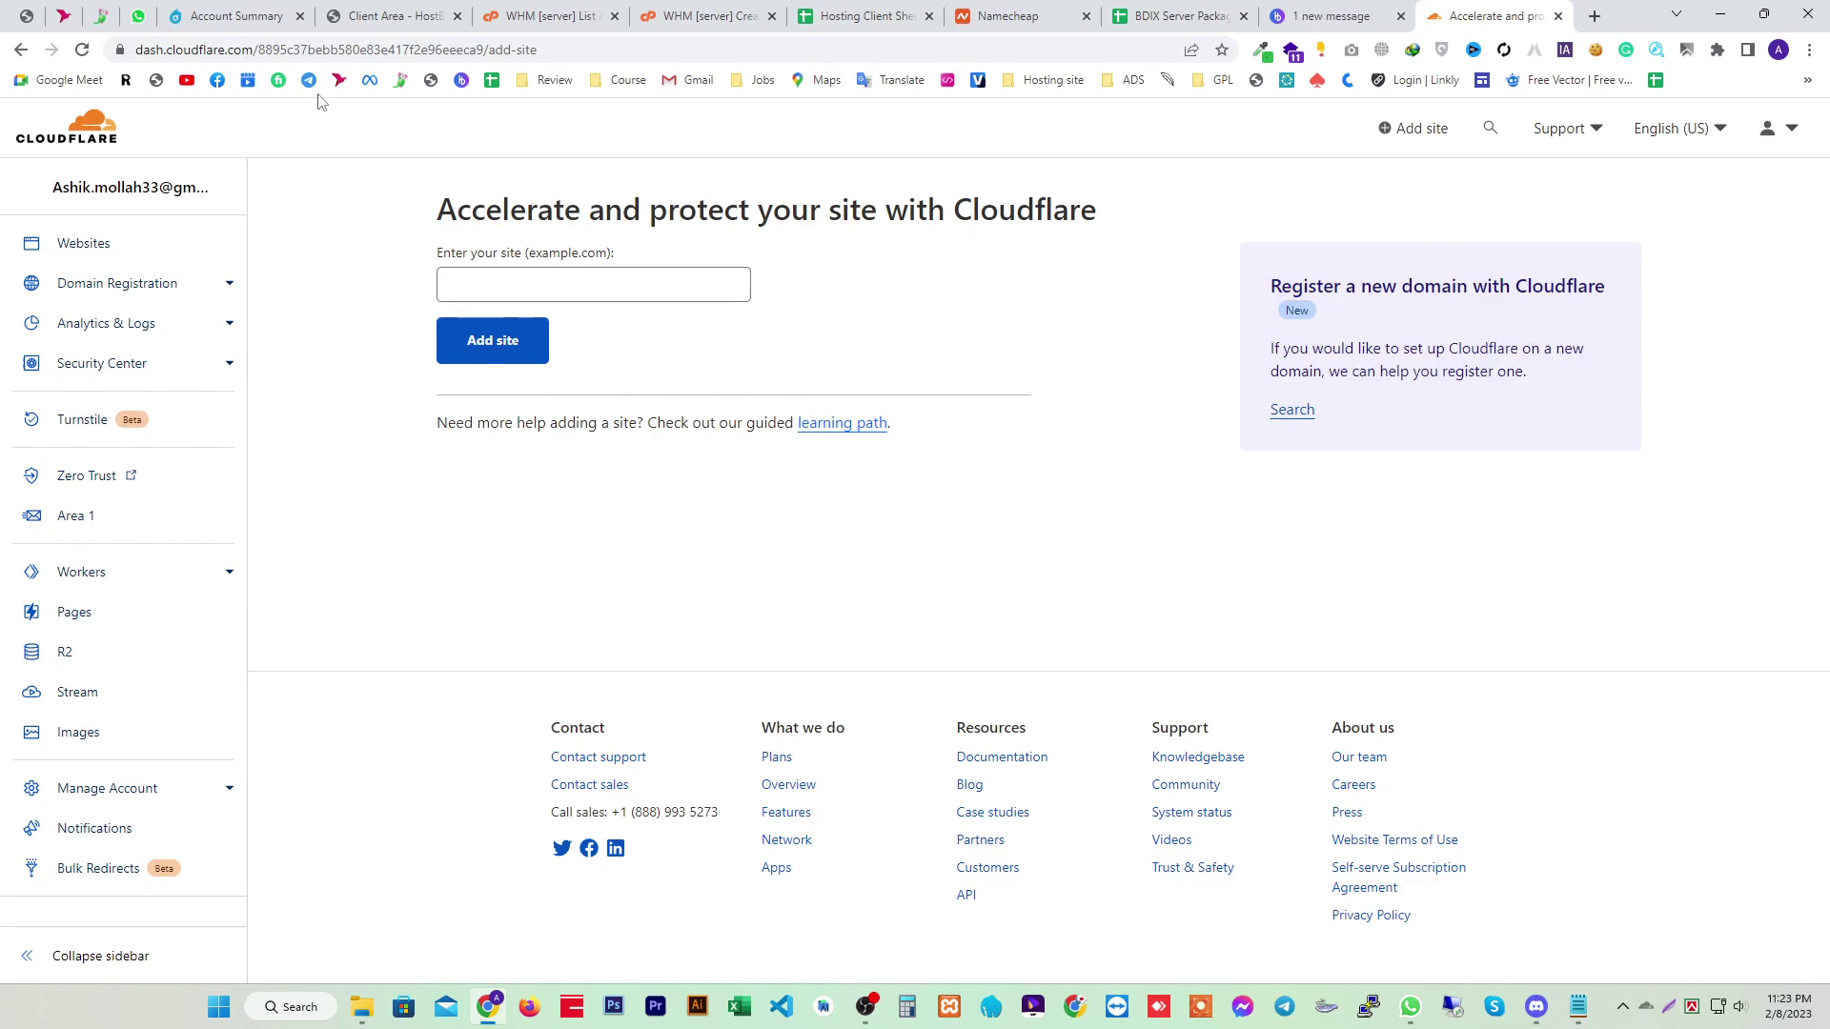
click(238, 16)
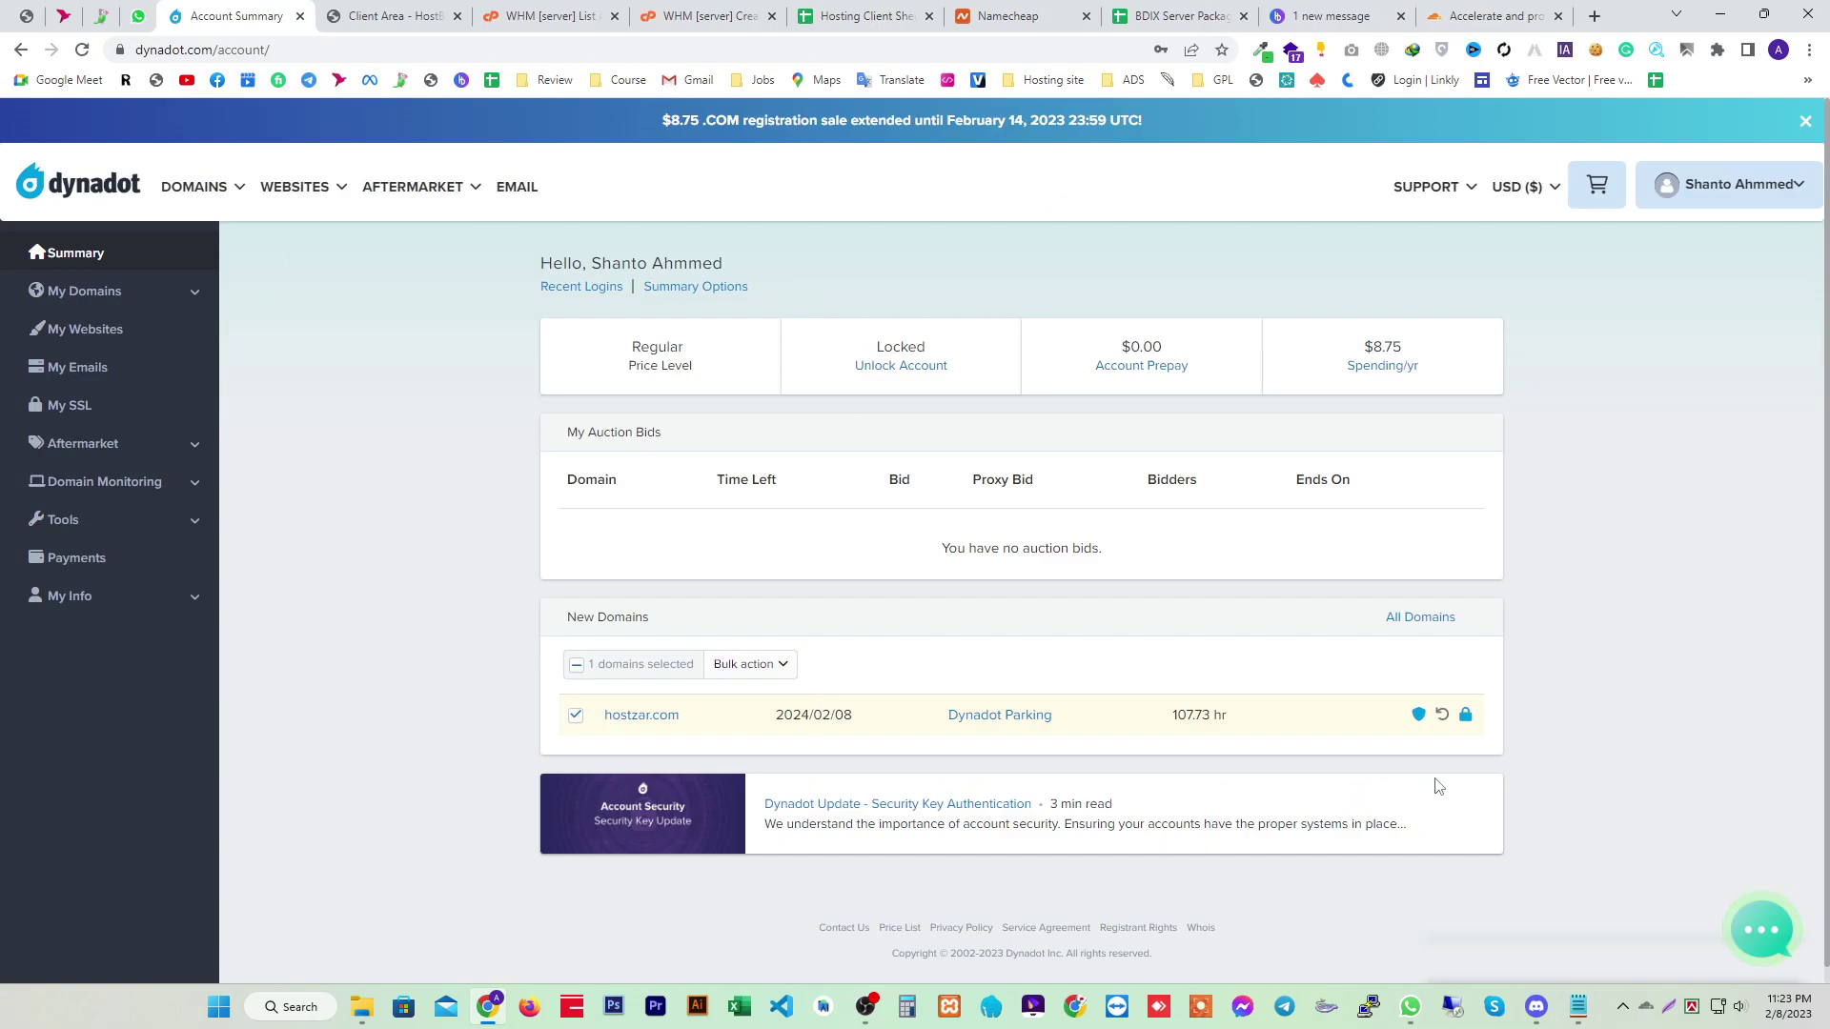
click(1579, 1008)
drag(935, 290, 724, 290)
right_click(787, 292)
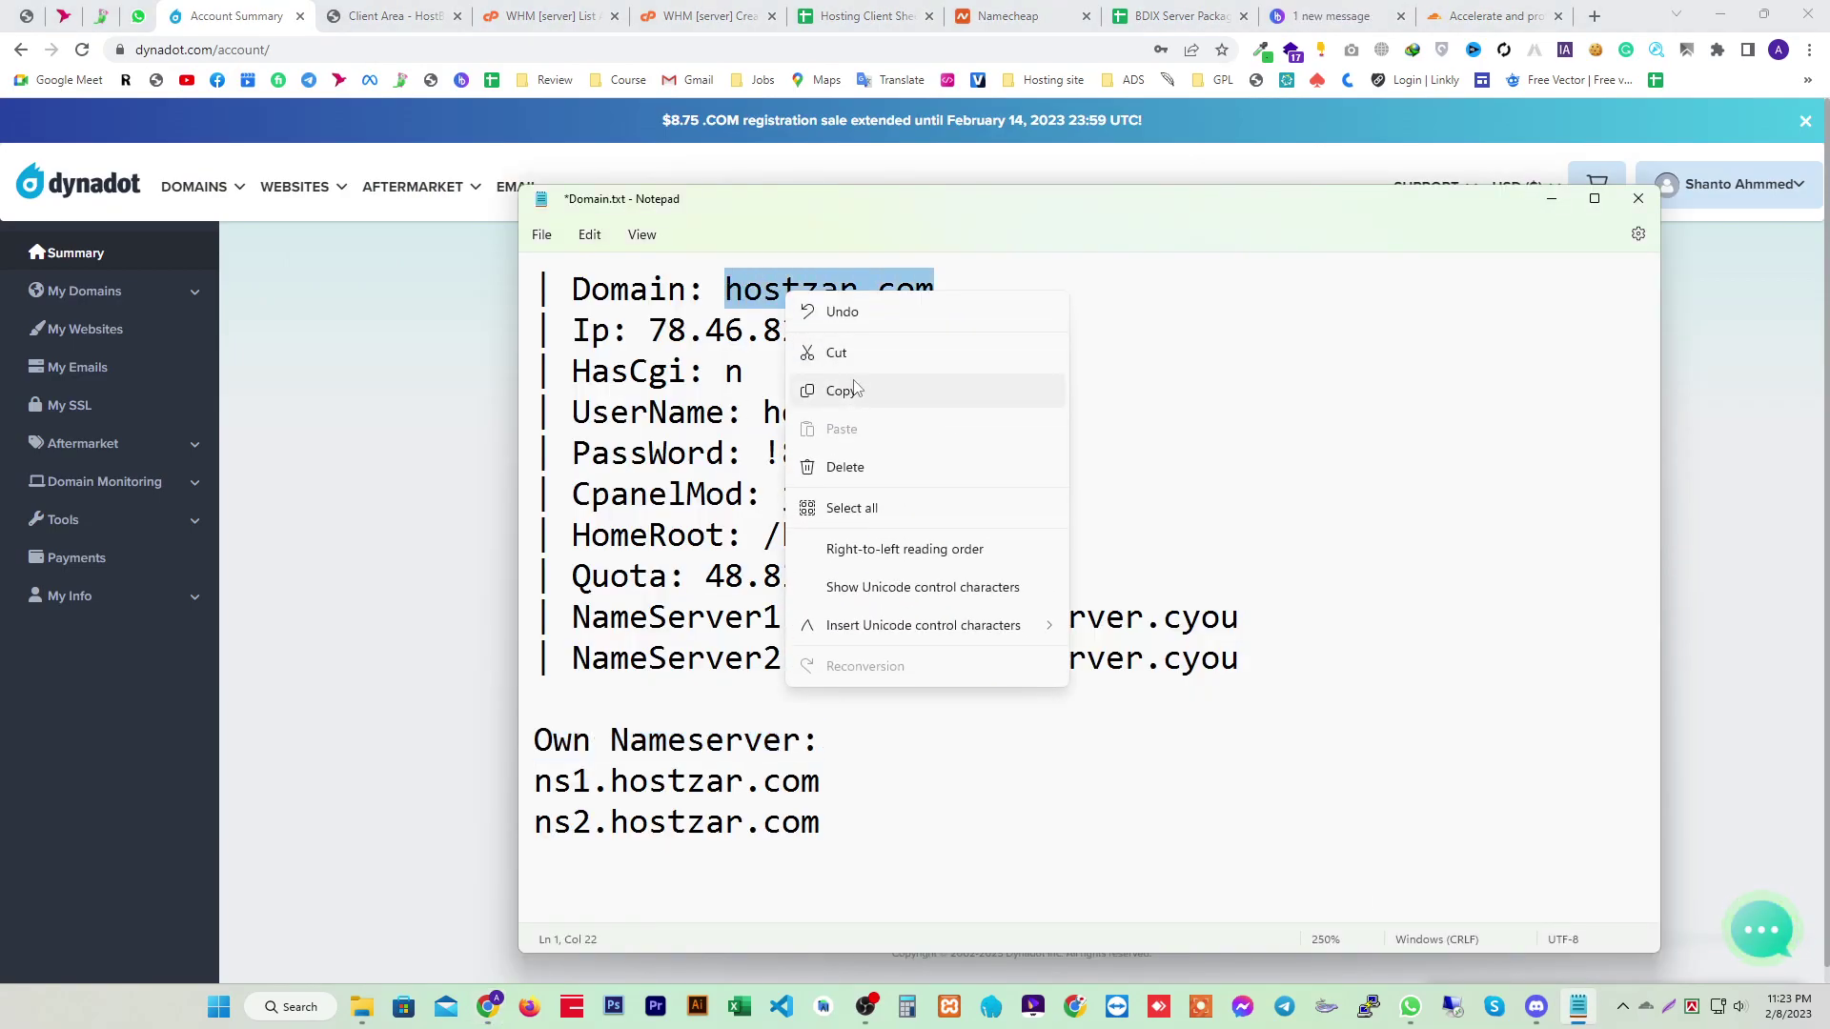
click(839, 333)
click(1492, 16)
click(572, 285)
key(ctrl+v)
click(505, 341)
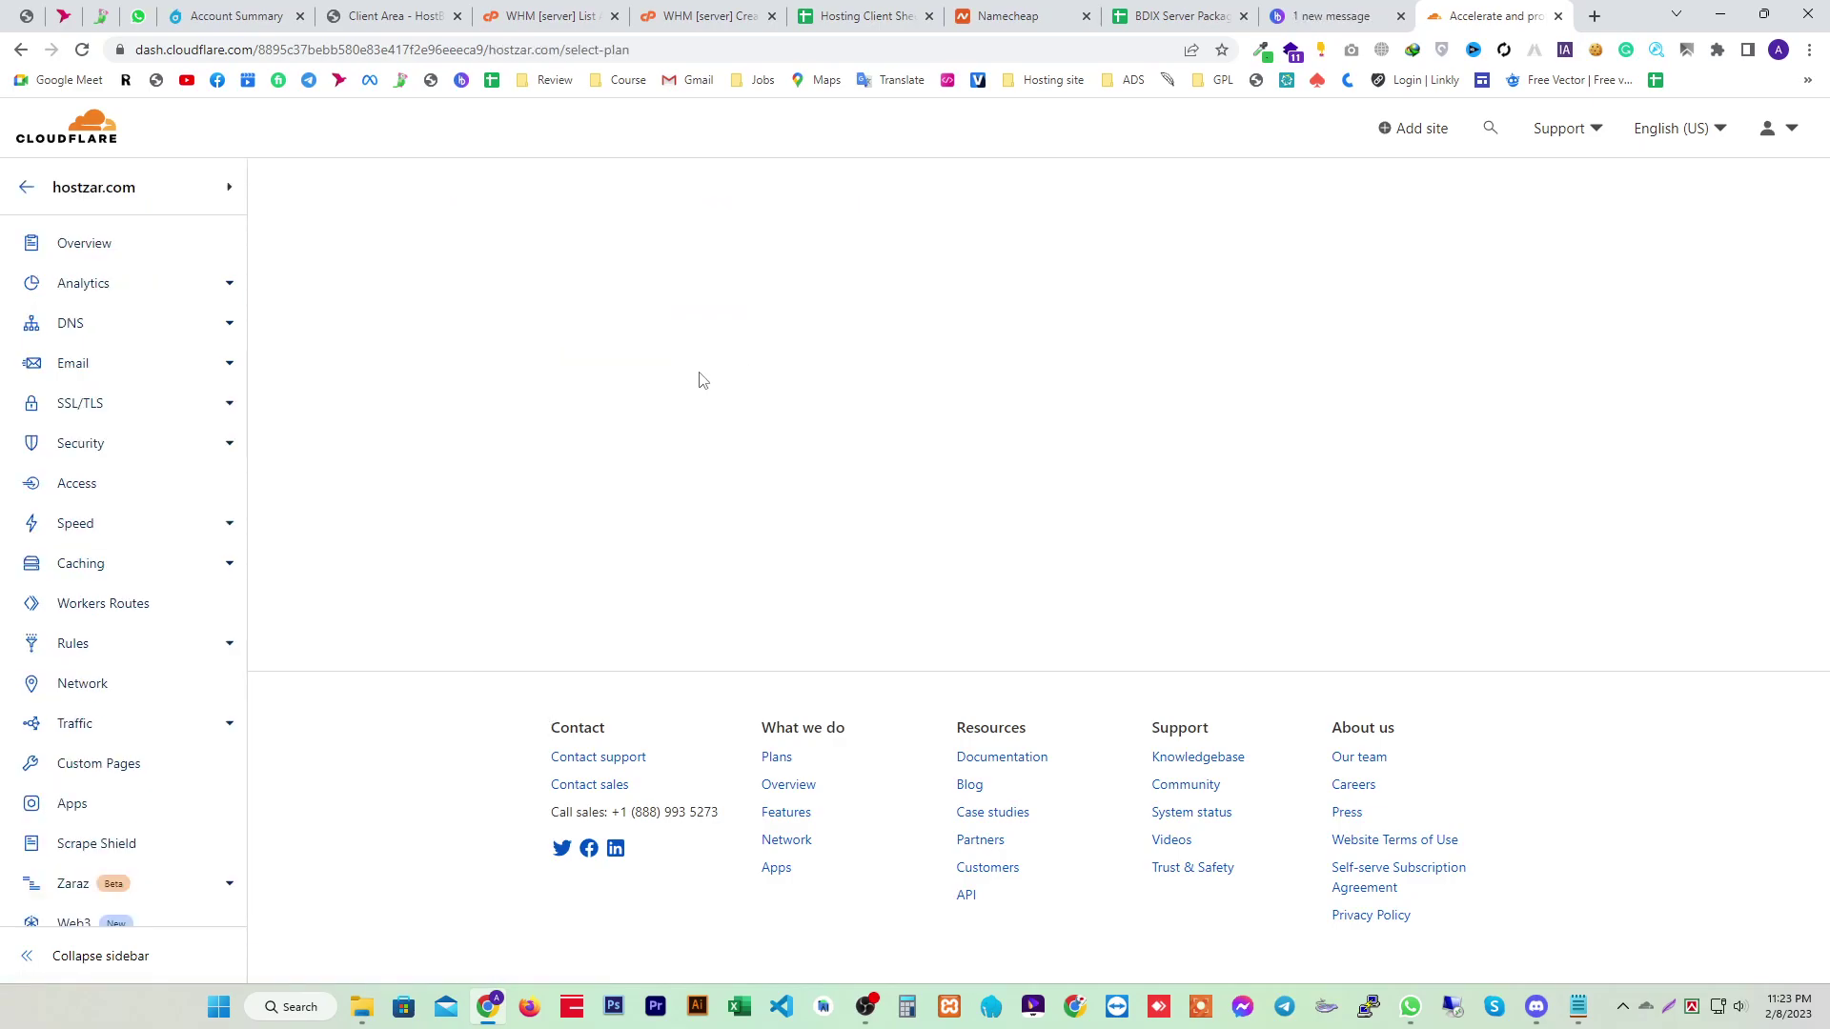
Choose the Free plan for hostzar.com and continue to the DNS record scan
scroll(845, 543, down, 5)
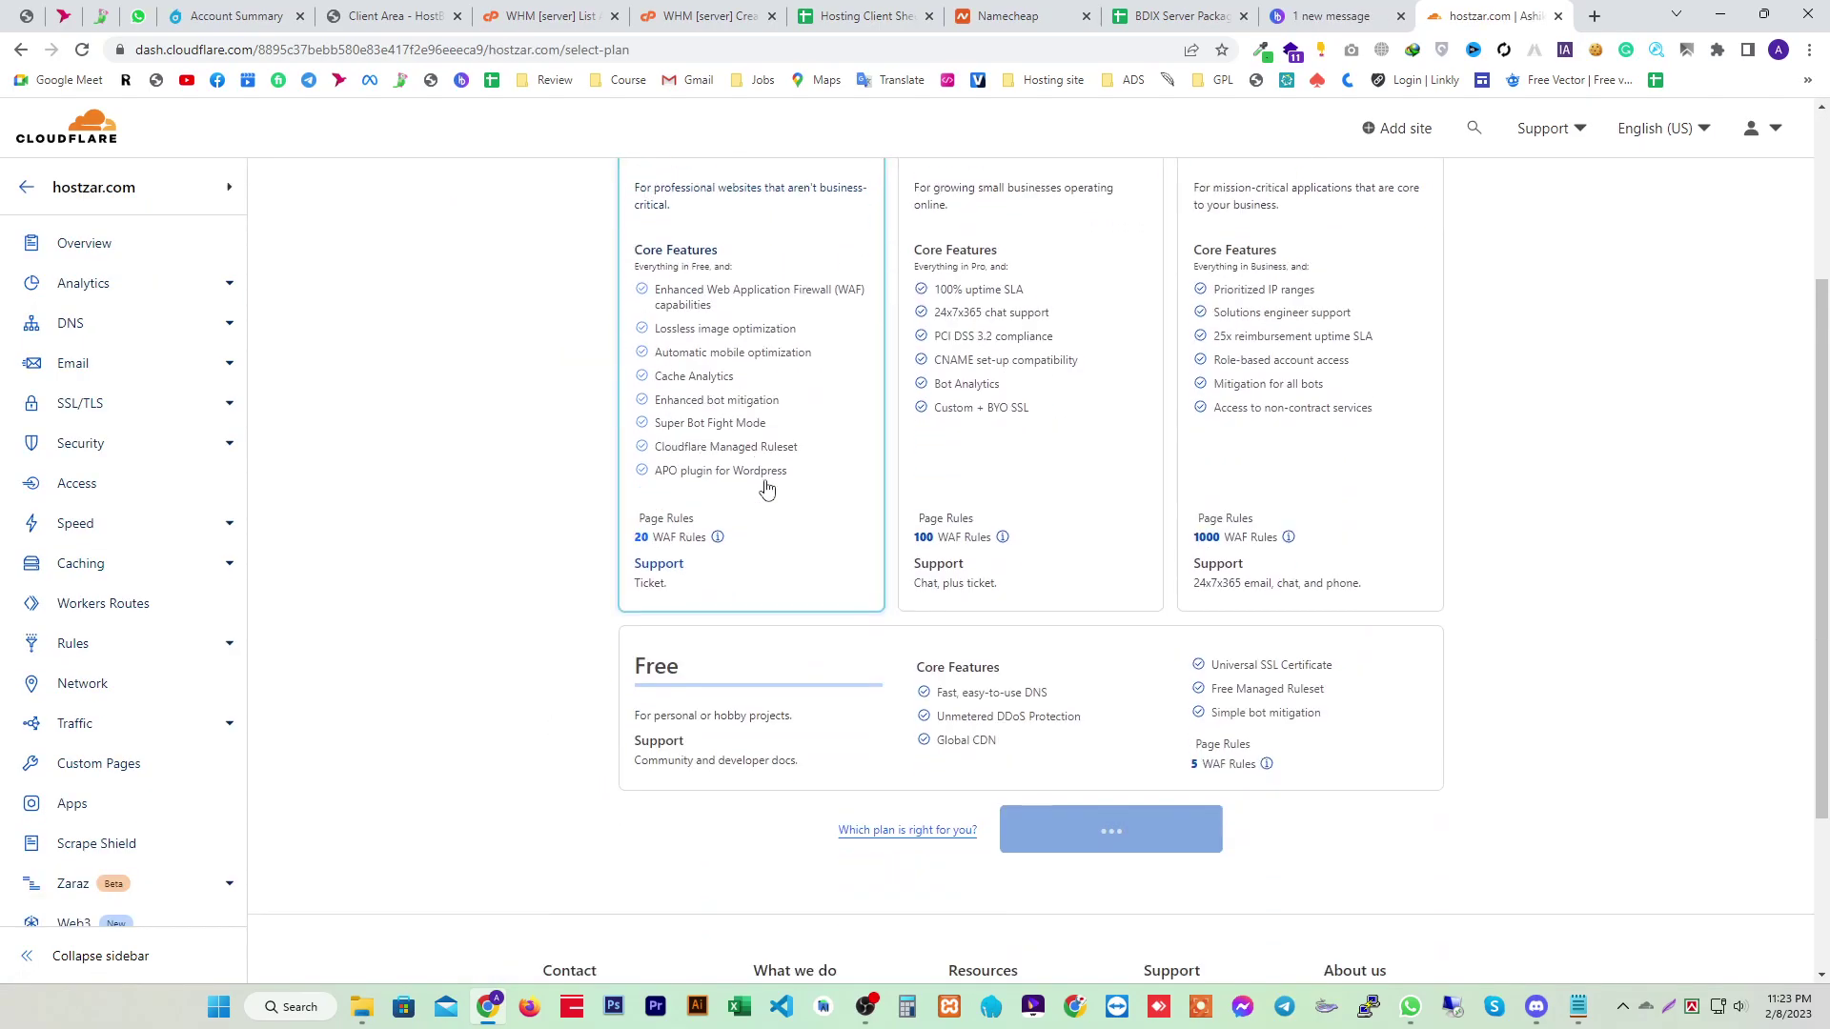
click(735, 472)
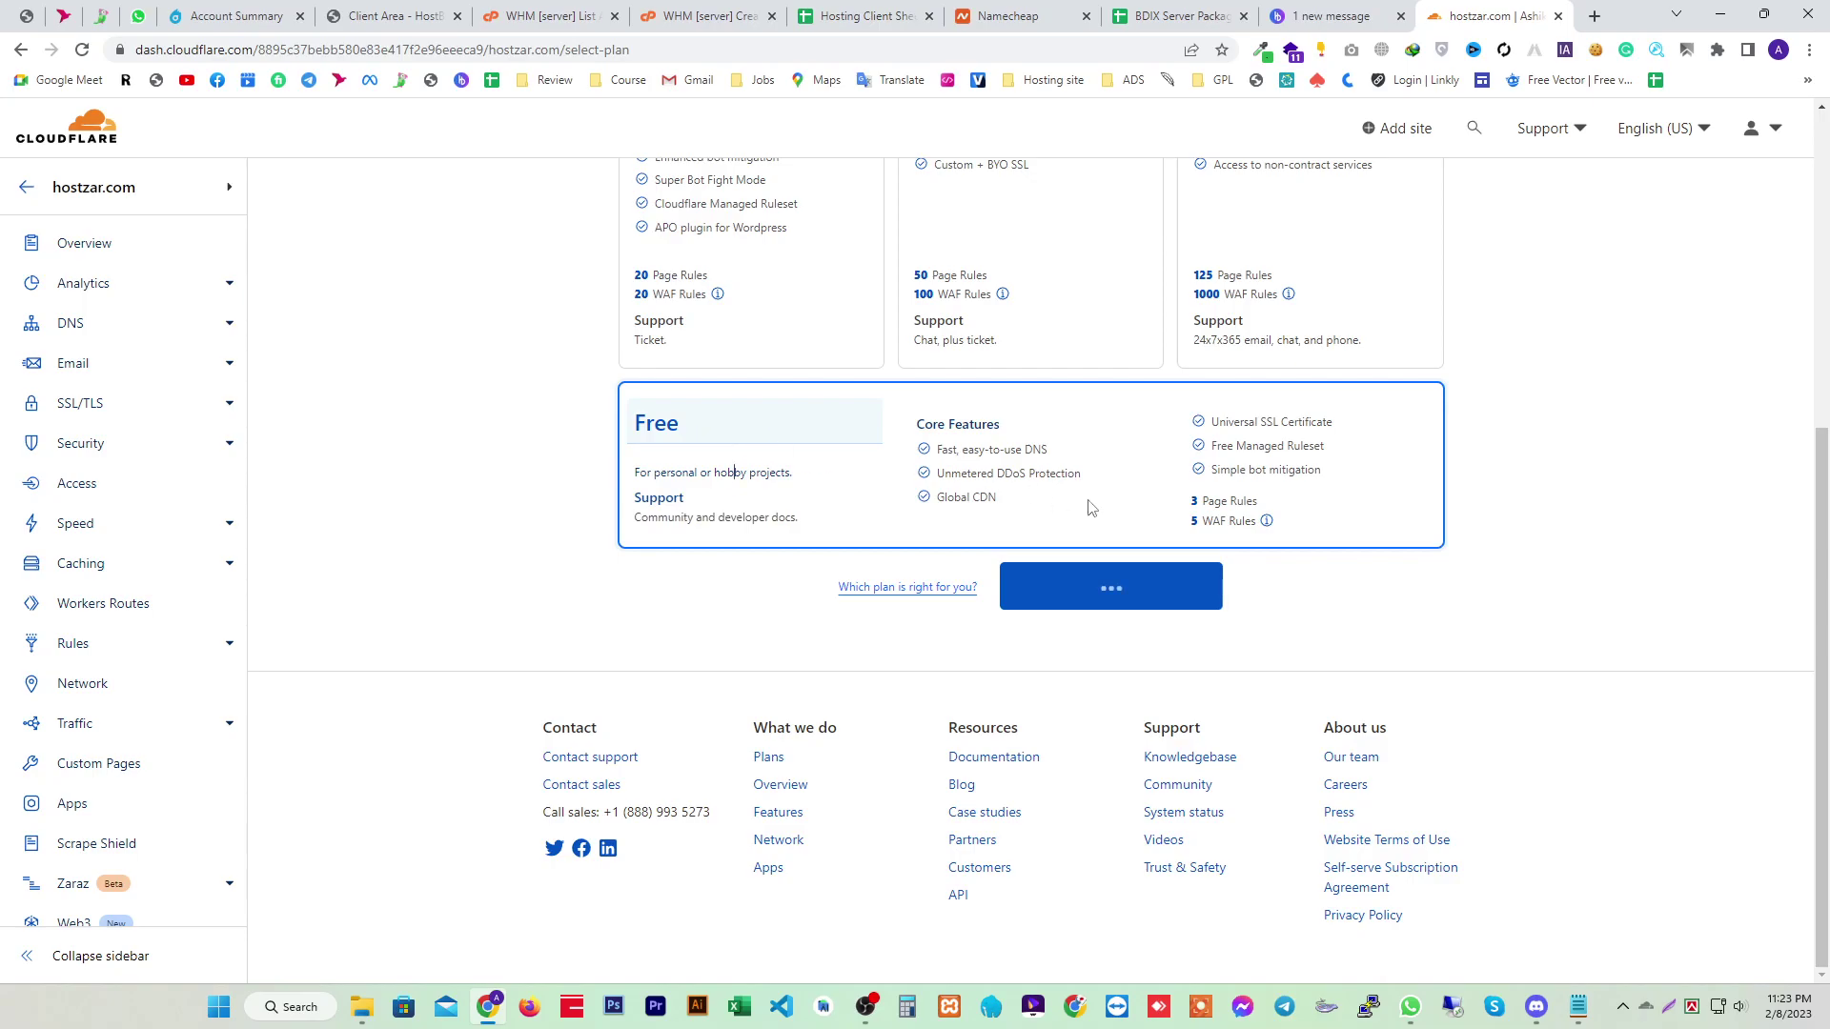
scroll(1137, 600, up, 2)
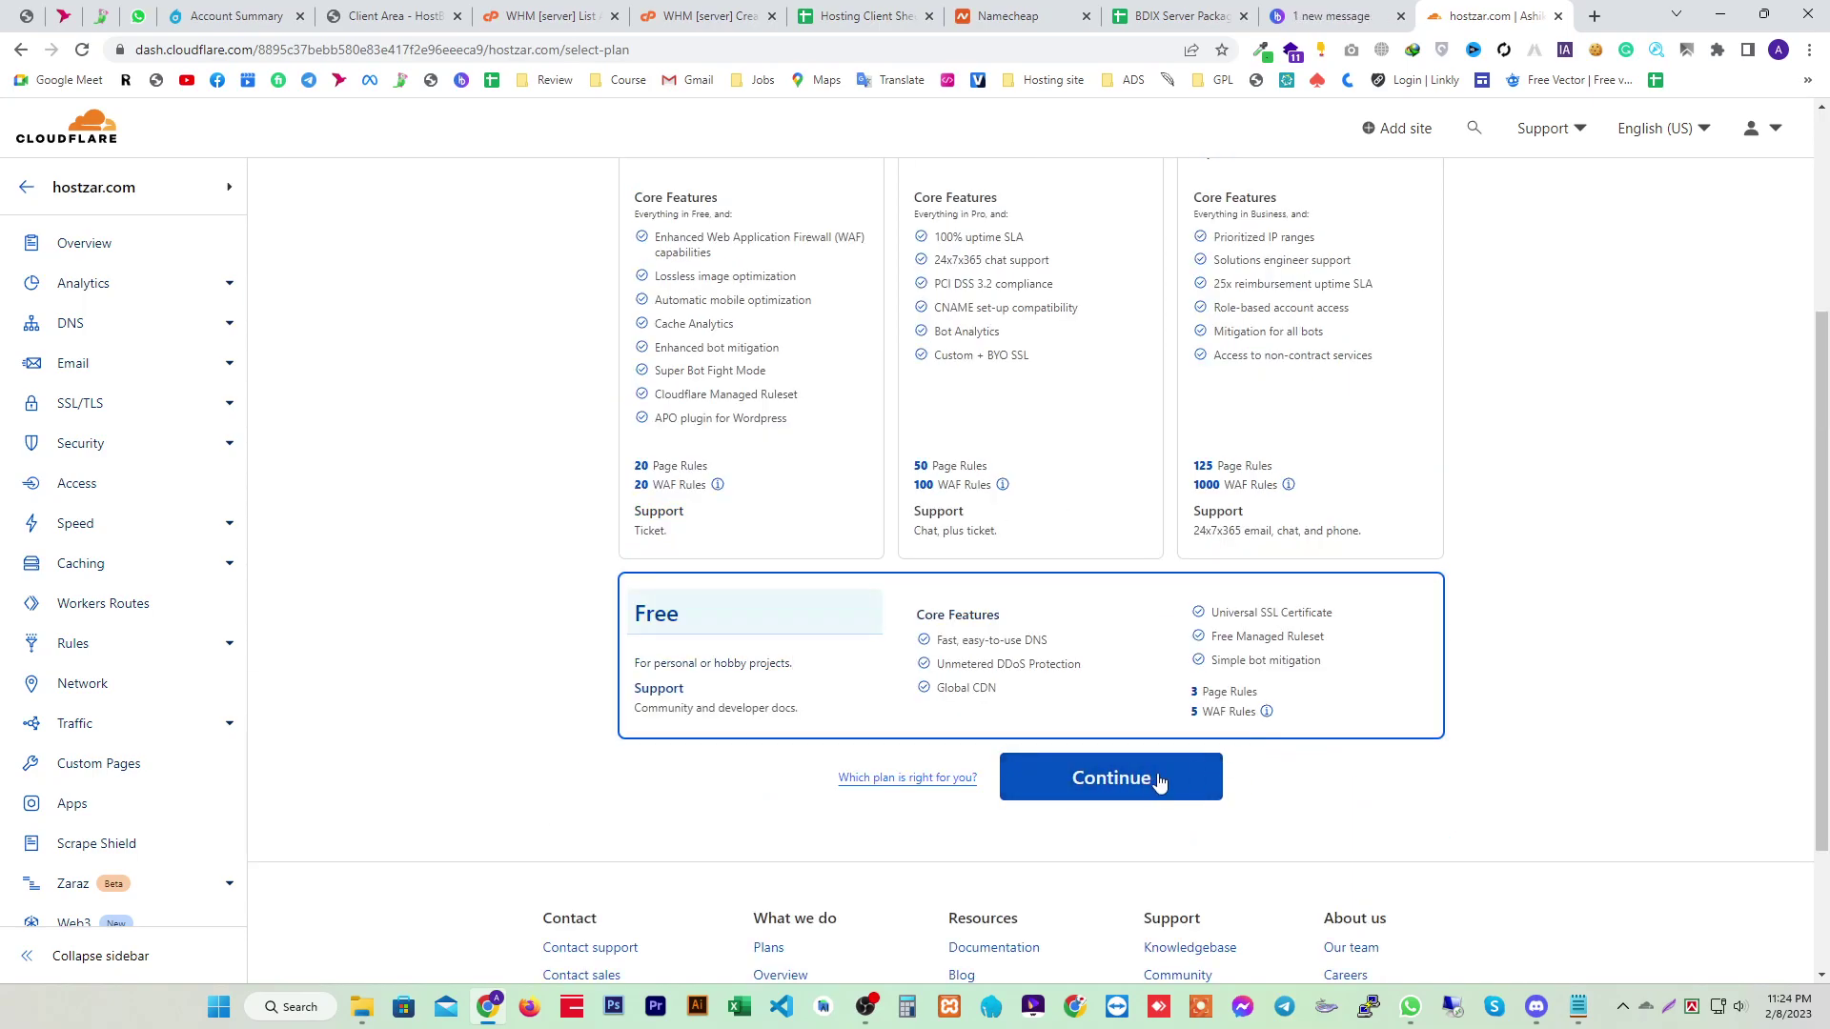
click(1134, 786)
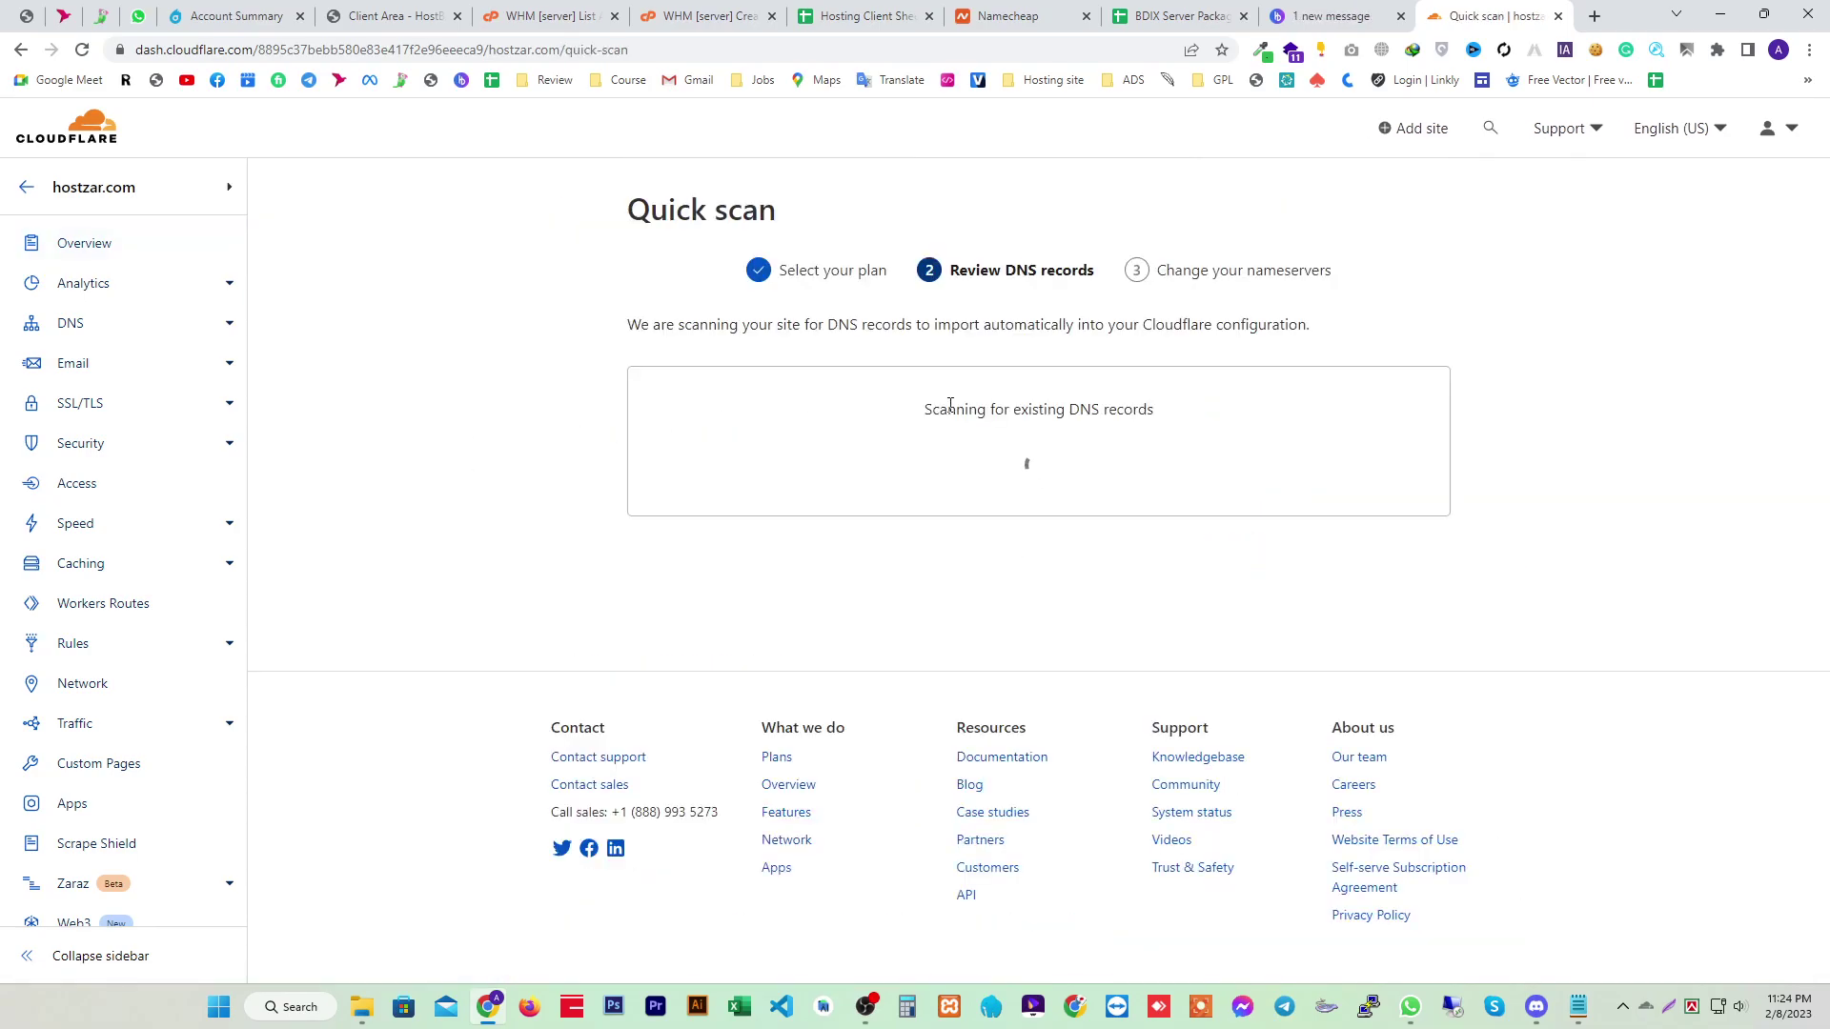
drag(1100, 276, 950, 278)
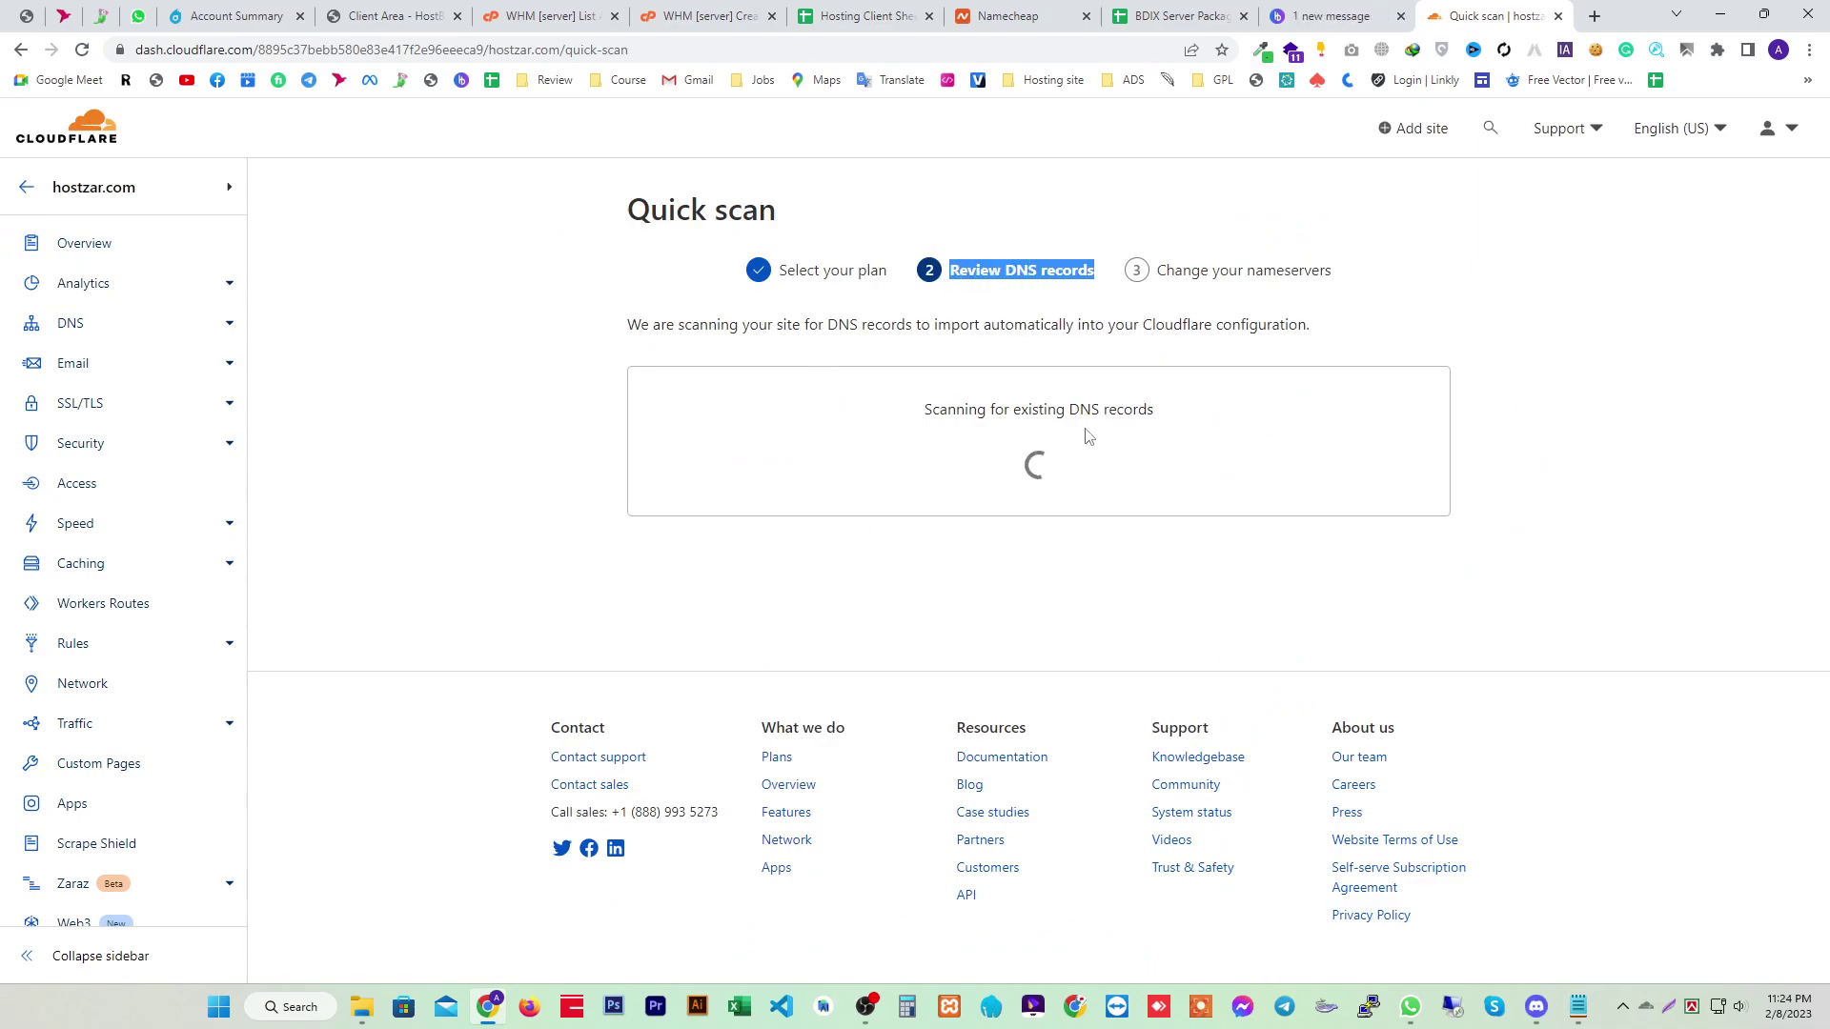
double_click(1021, 270)
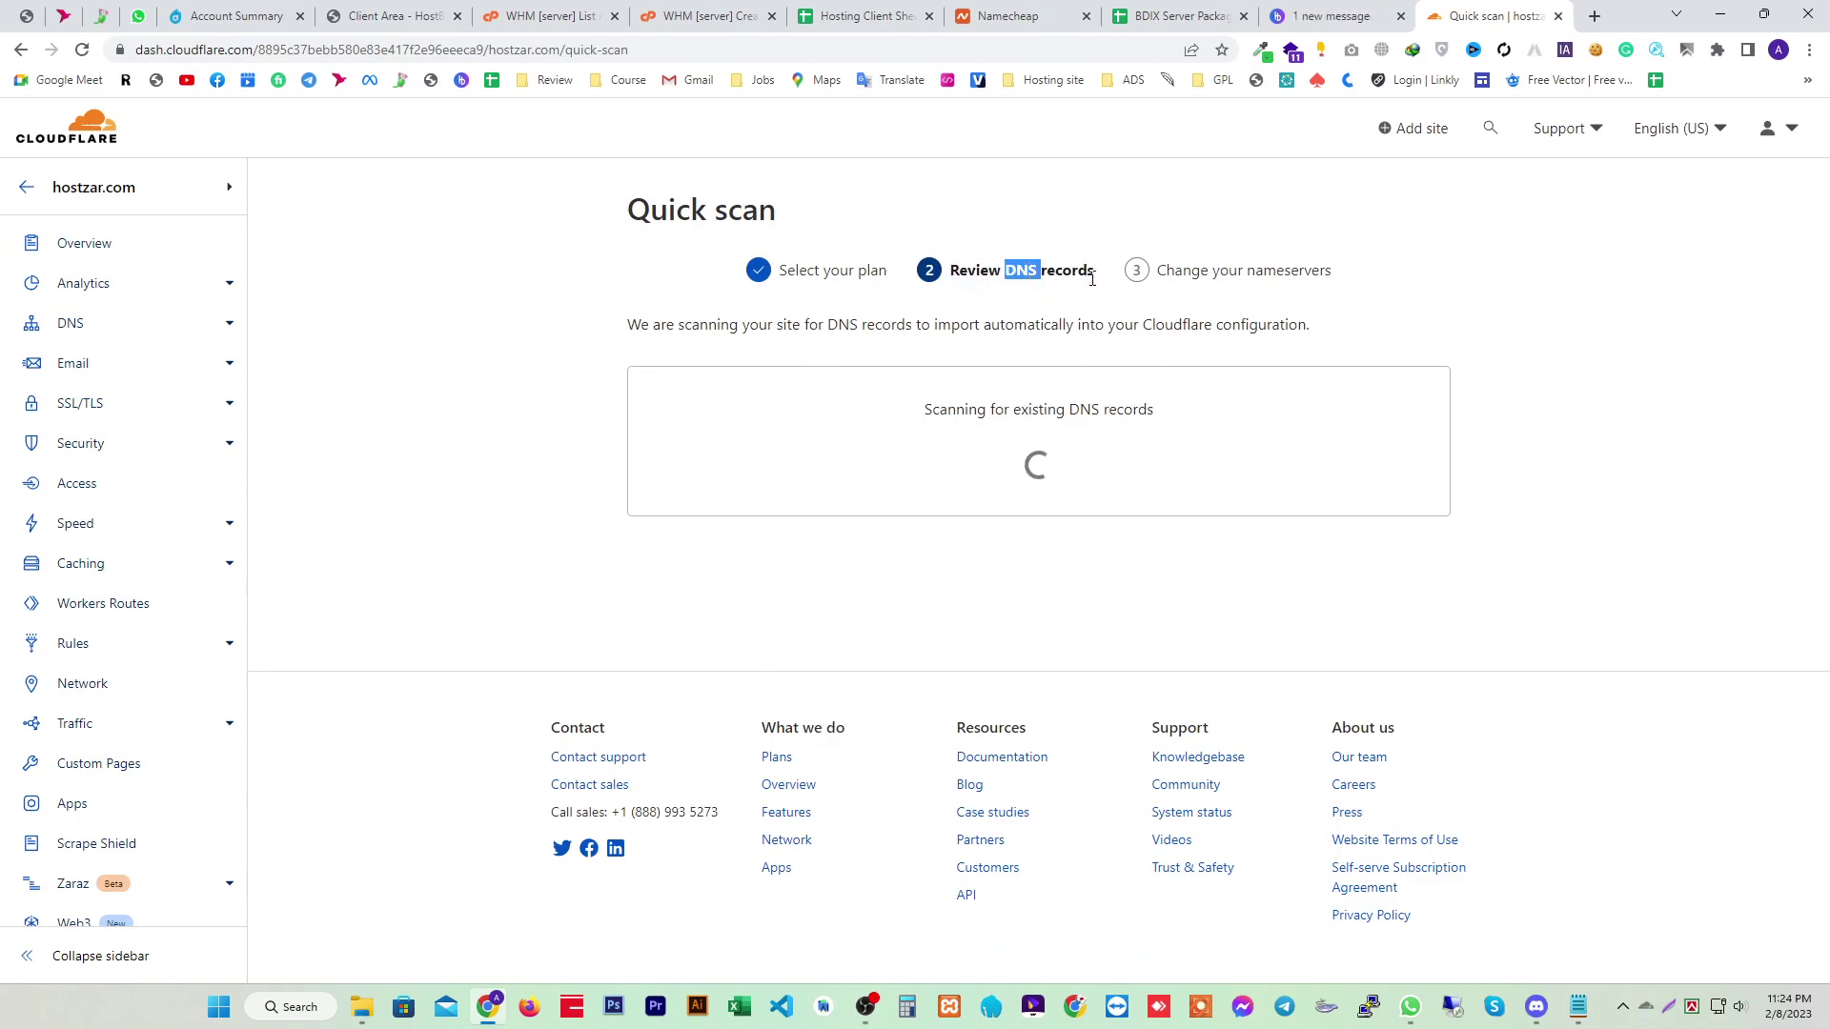
drag(1098, 278, 958, 270)
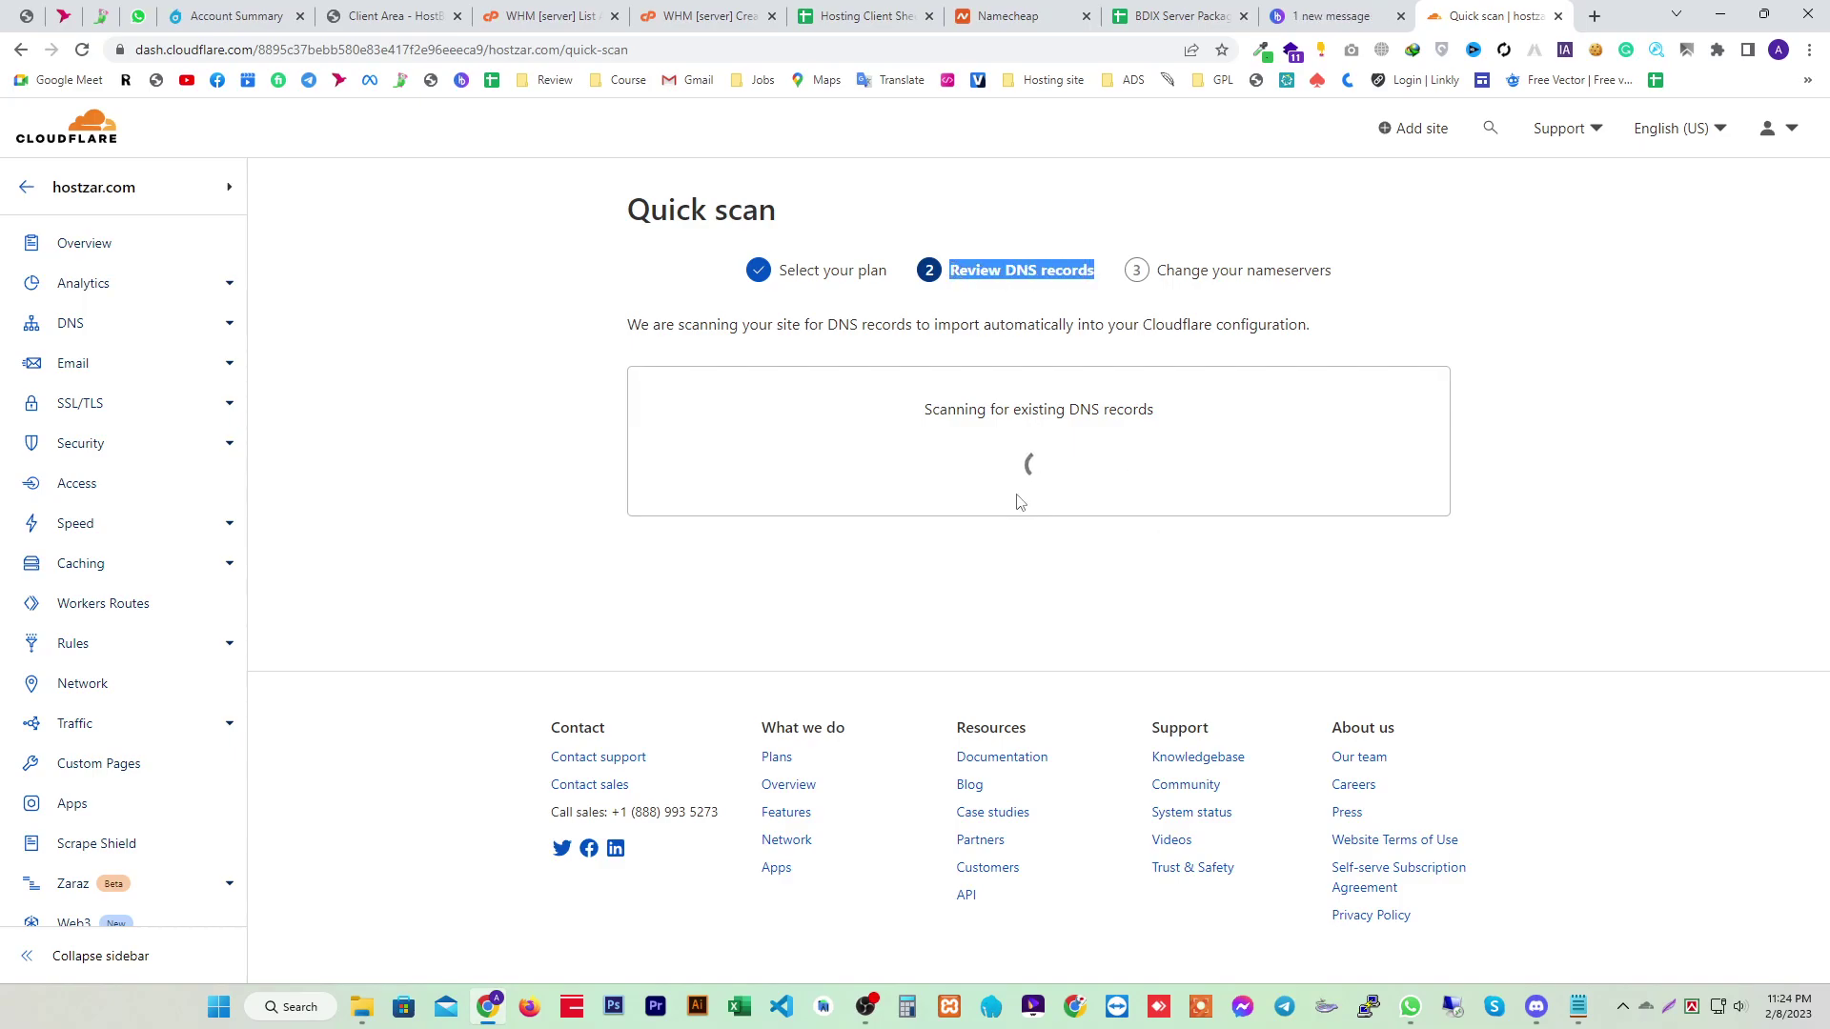
Accept the scanned DNS records for hostzar.com and continue to the nameserver instructions
scroll(1105, 528, down, 5)
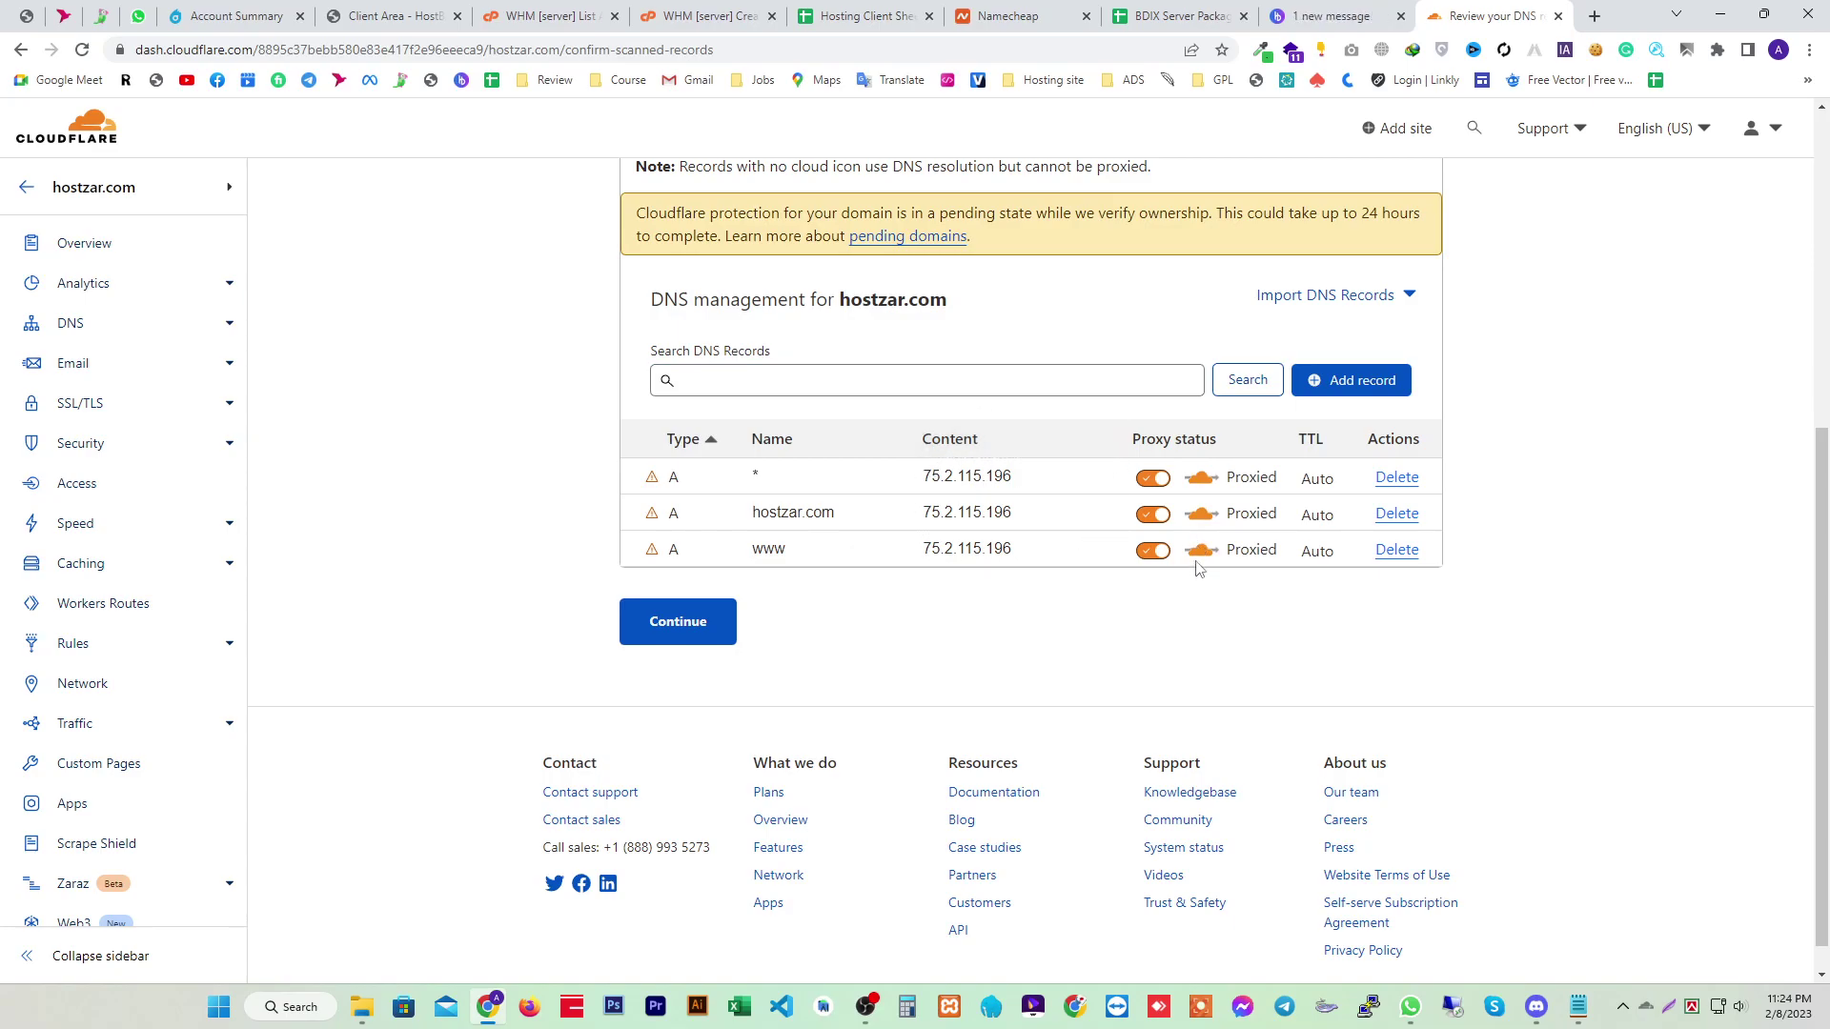
click(700, 634)
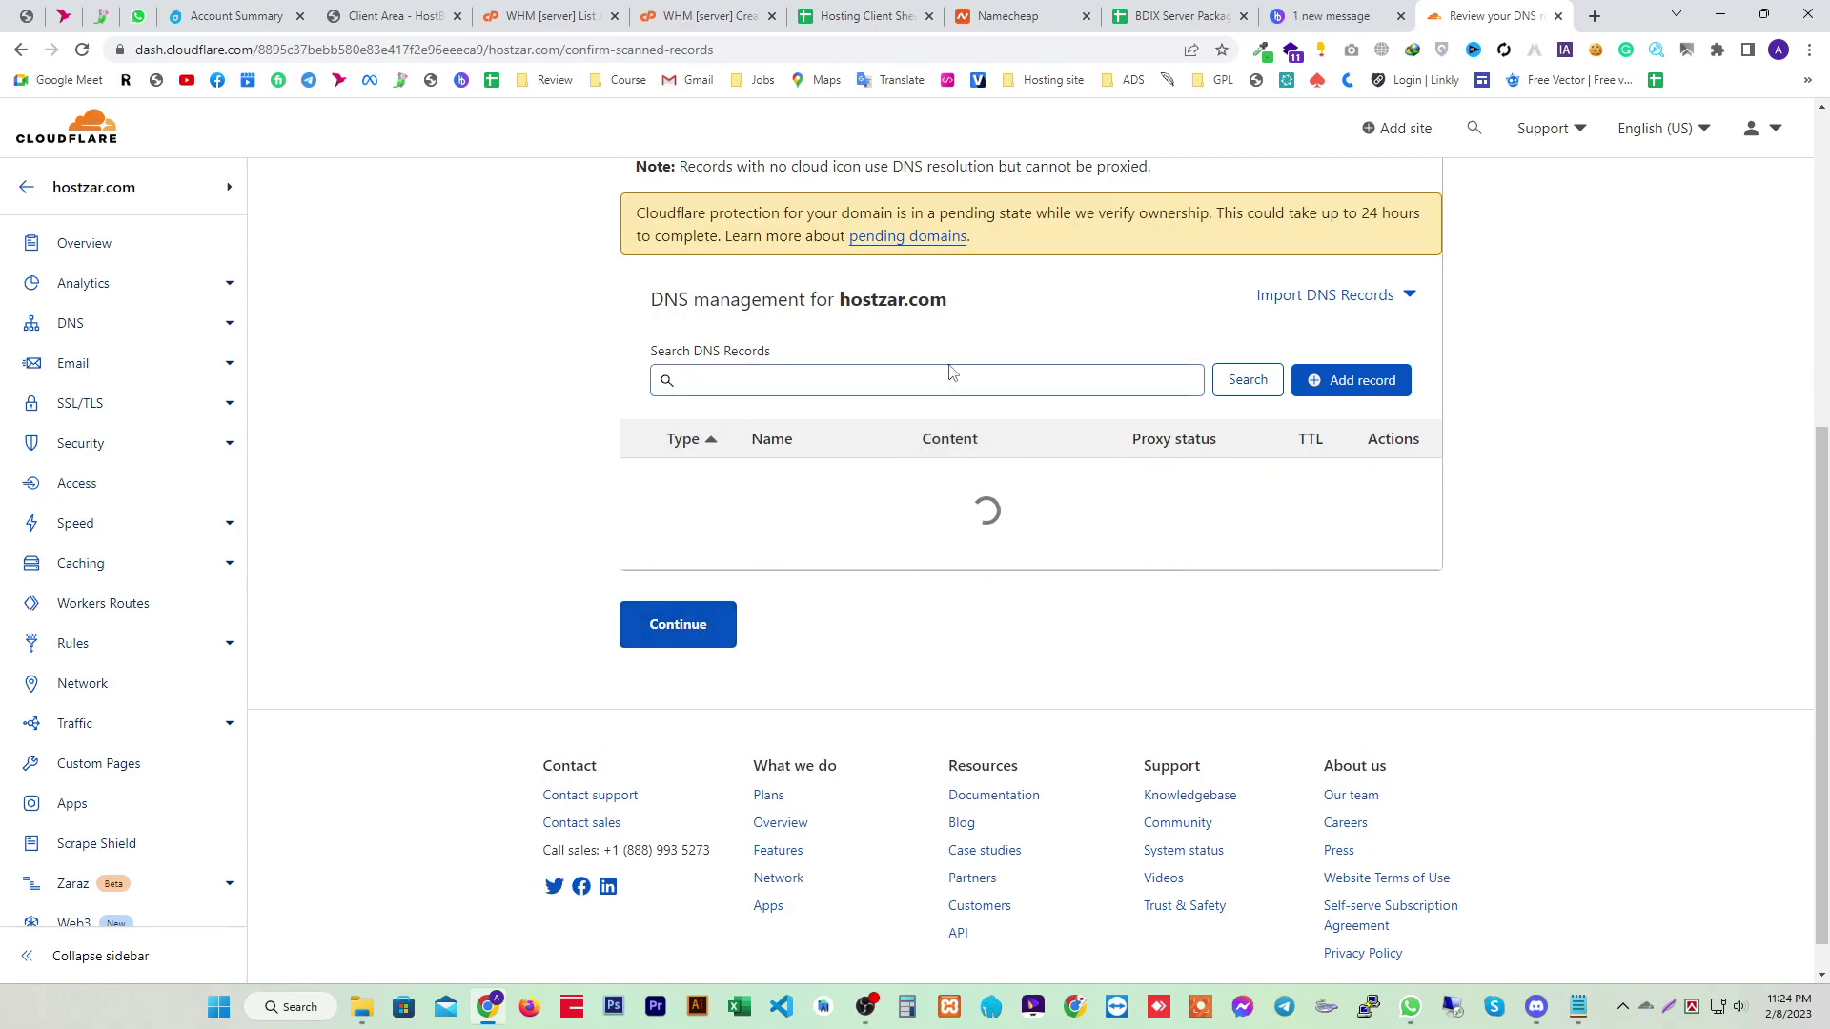
scroll(948, 564, down, 2)
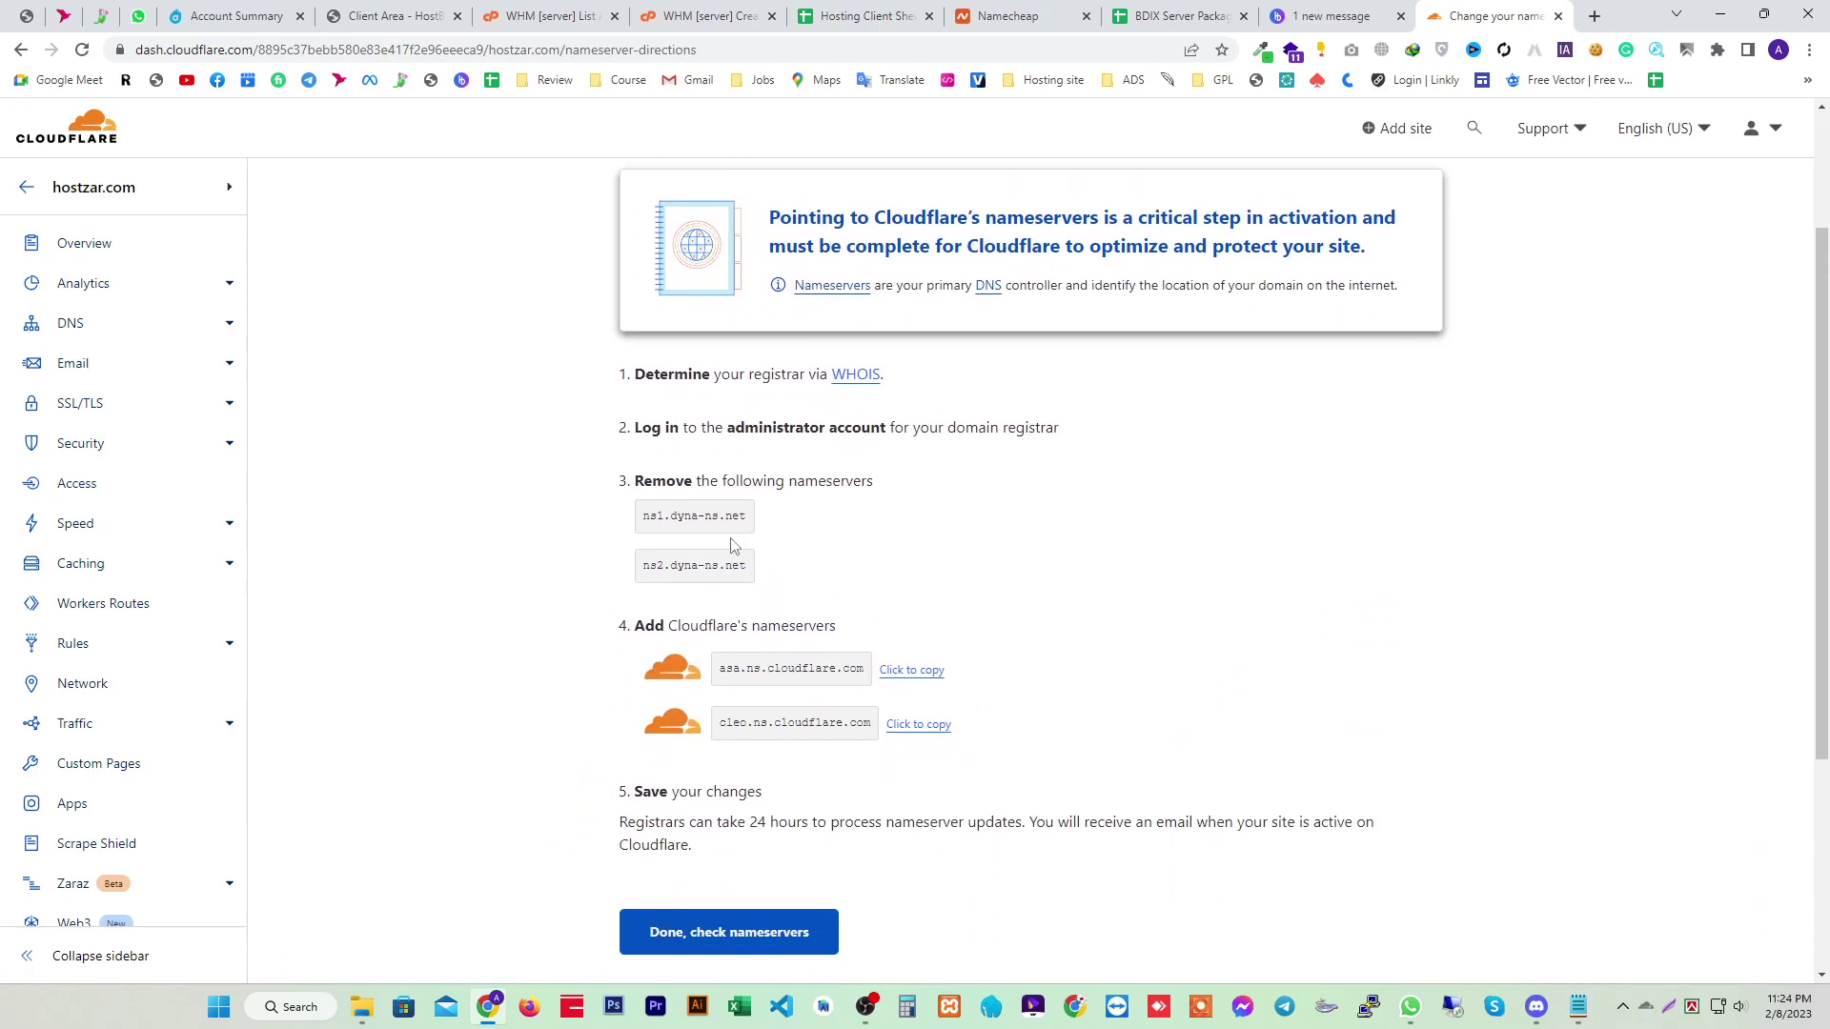
drag(643, 515, 749, 516)
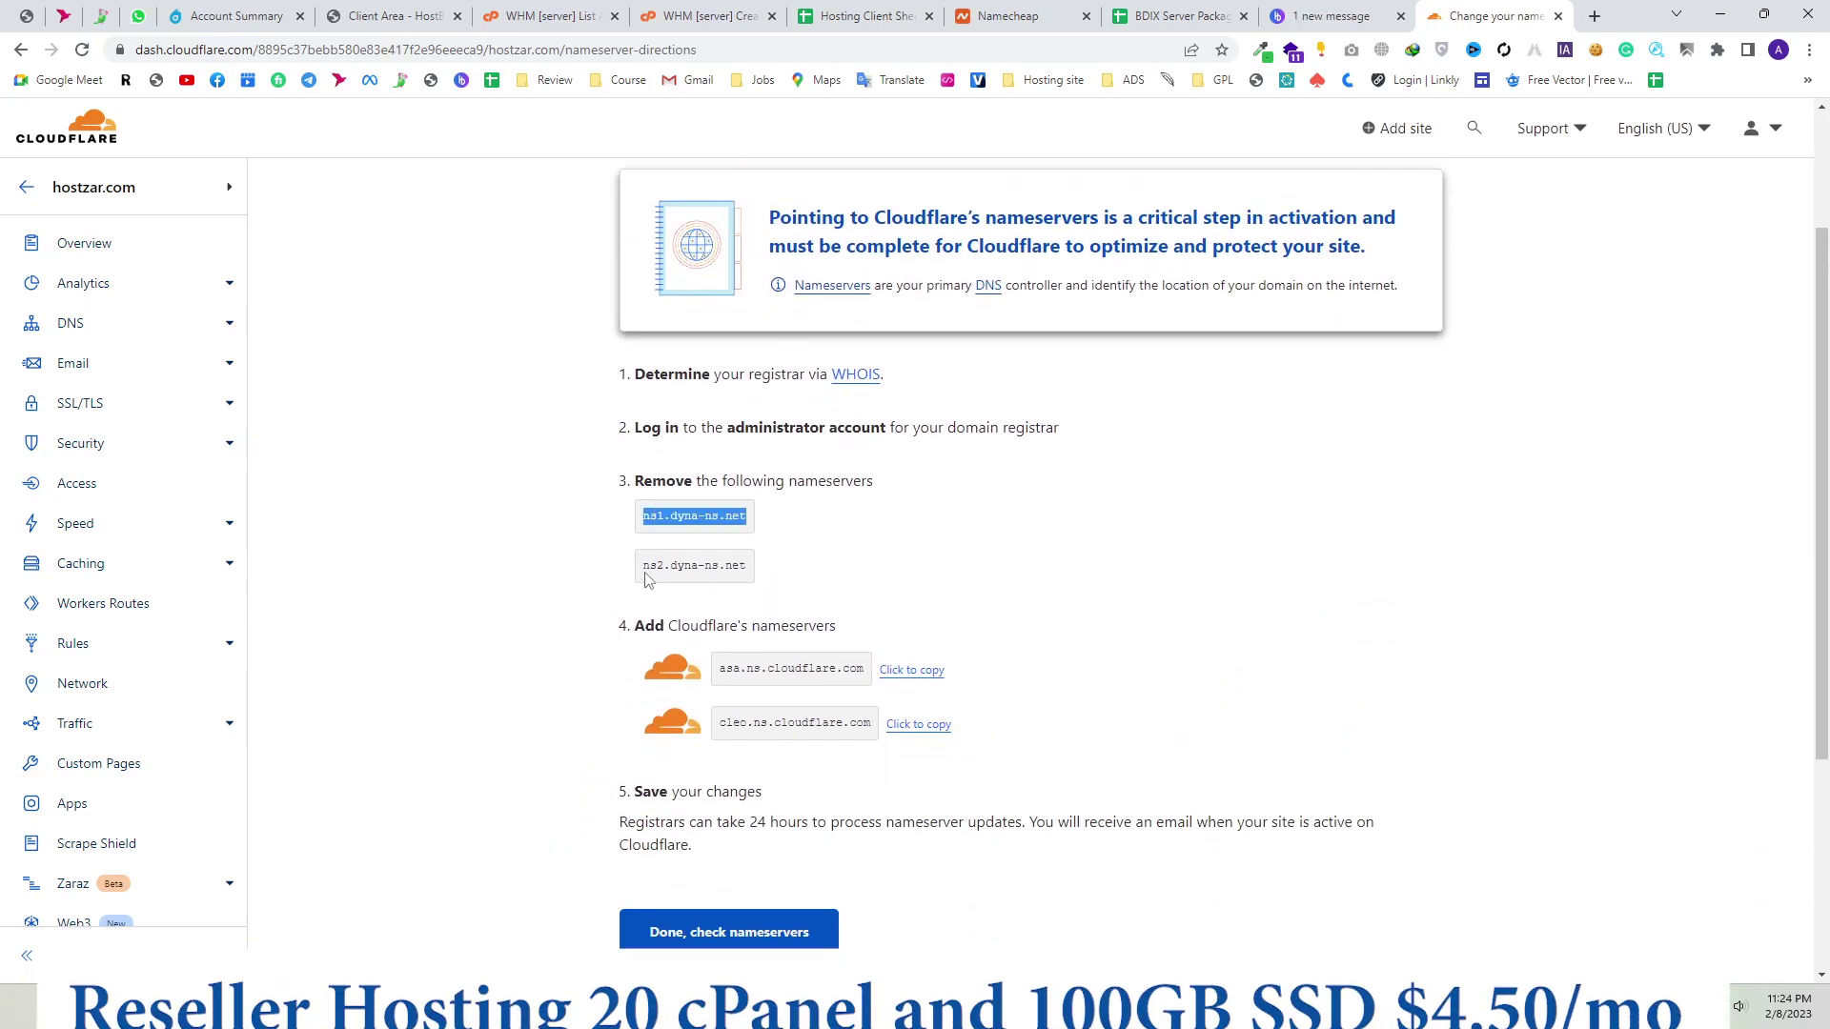
drag(642, 565, 716, 565)
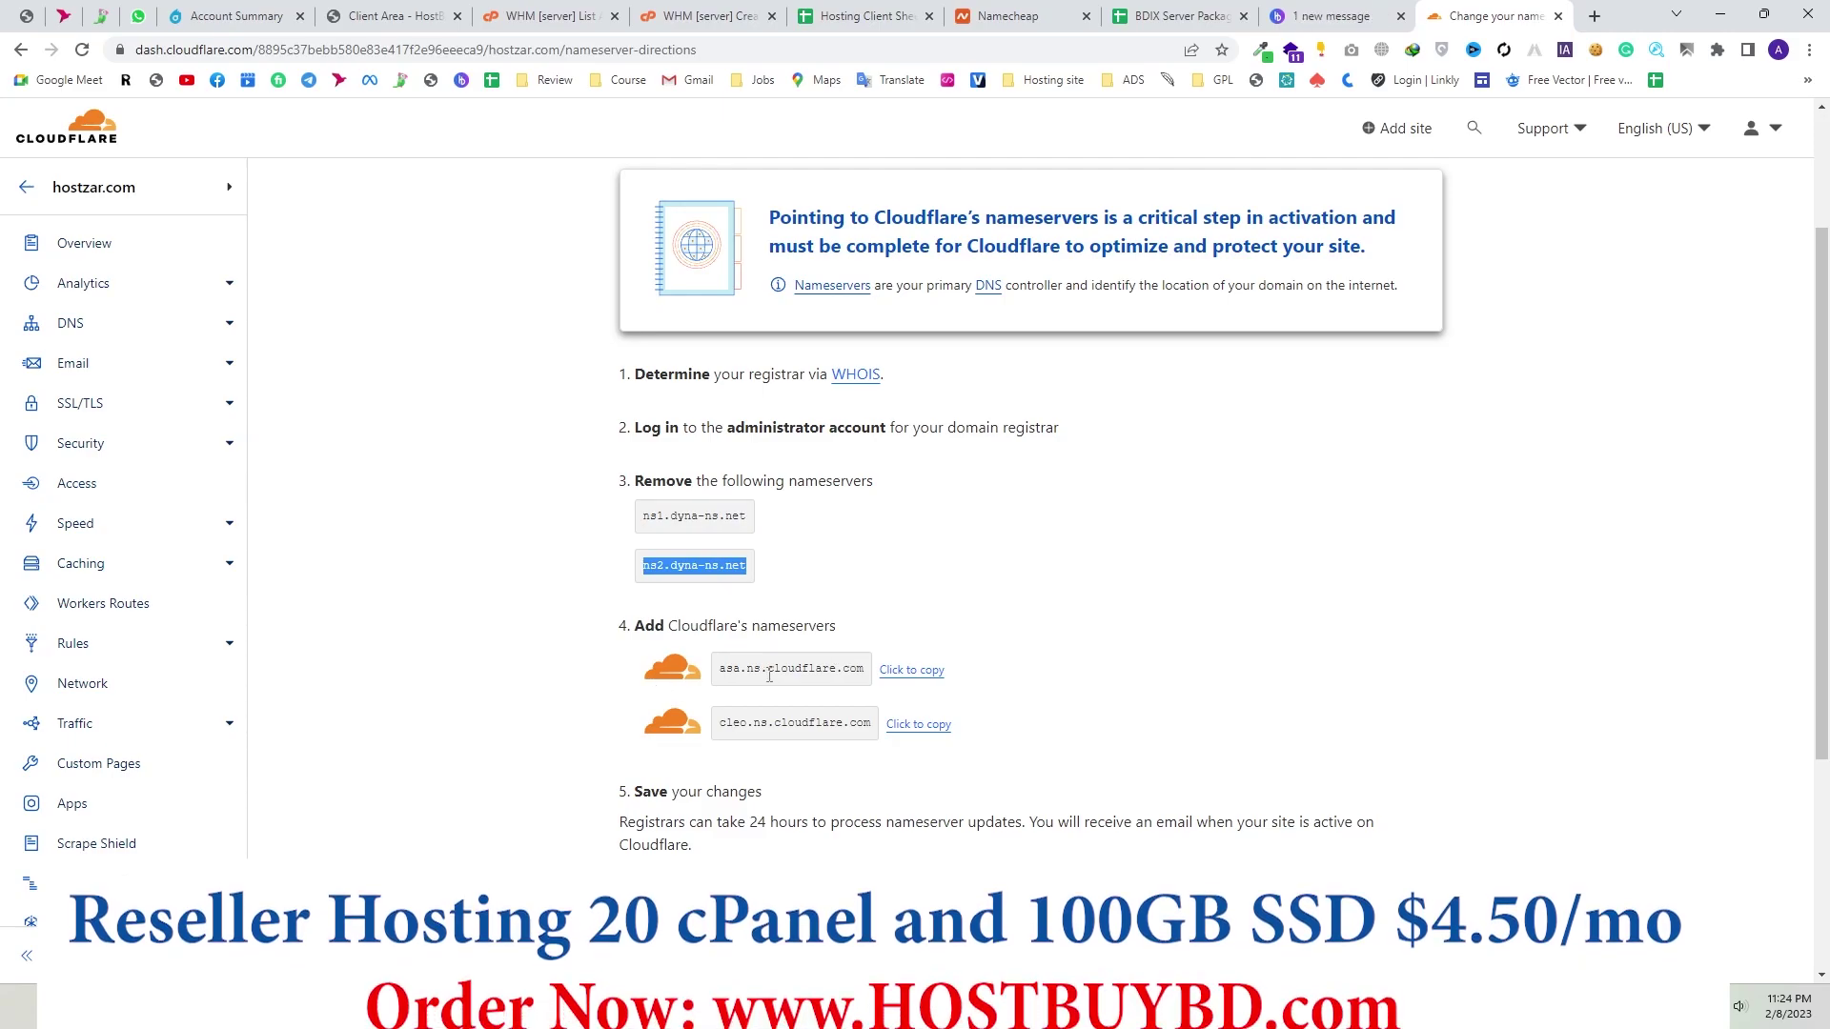
double_click(800, 670)
click(799, 669)
triple_click(838, 722)
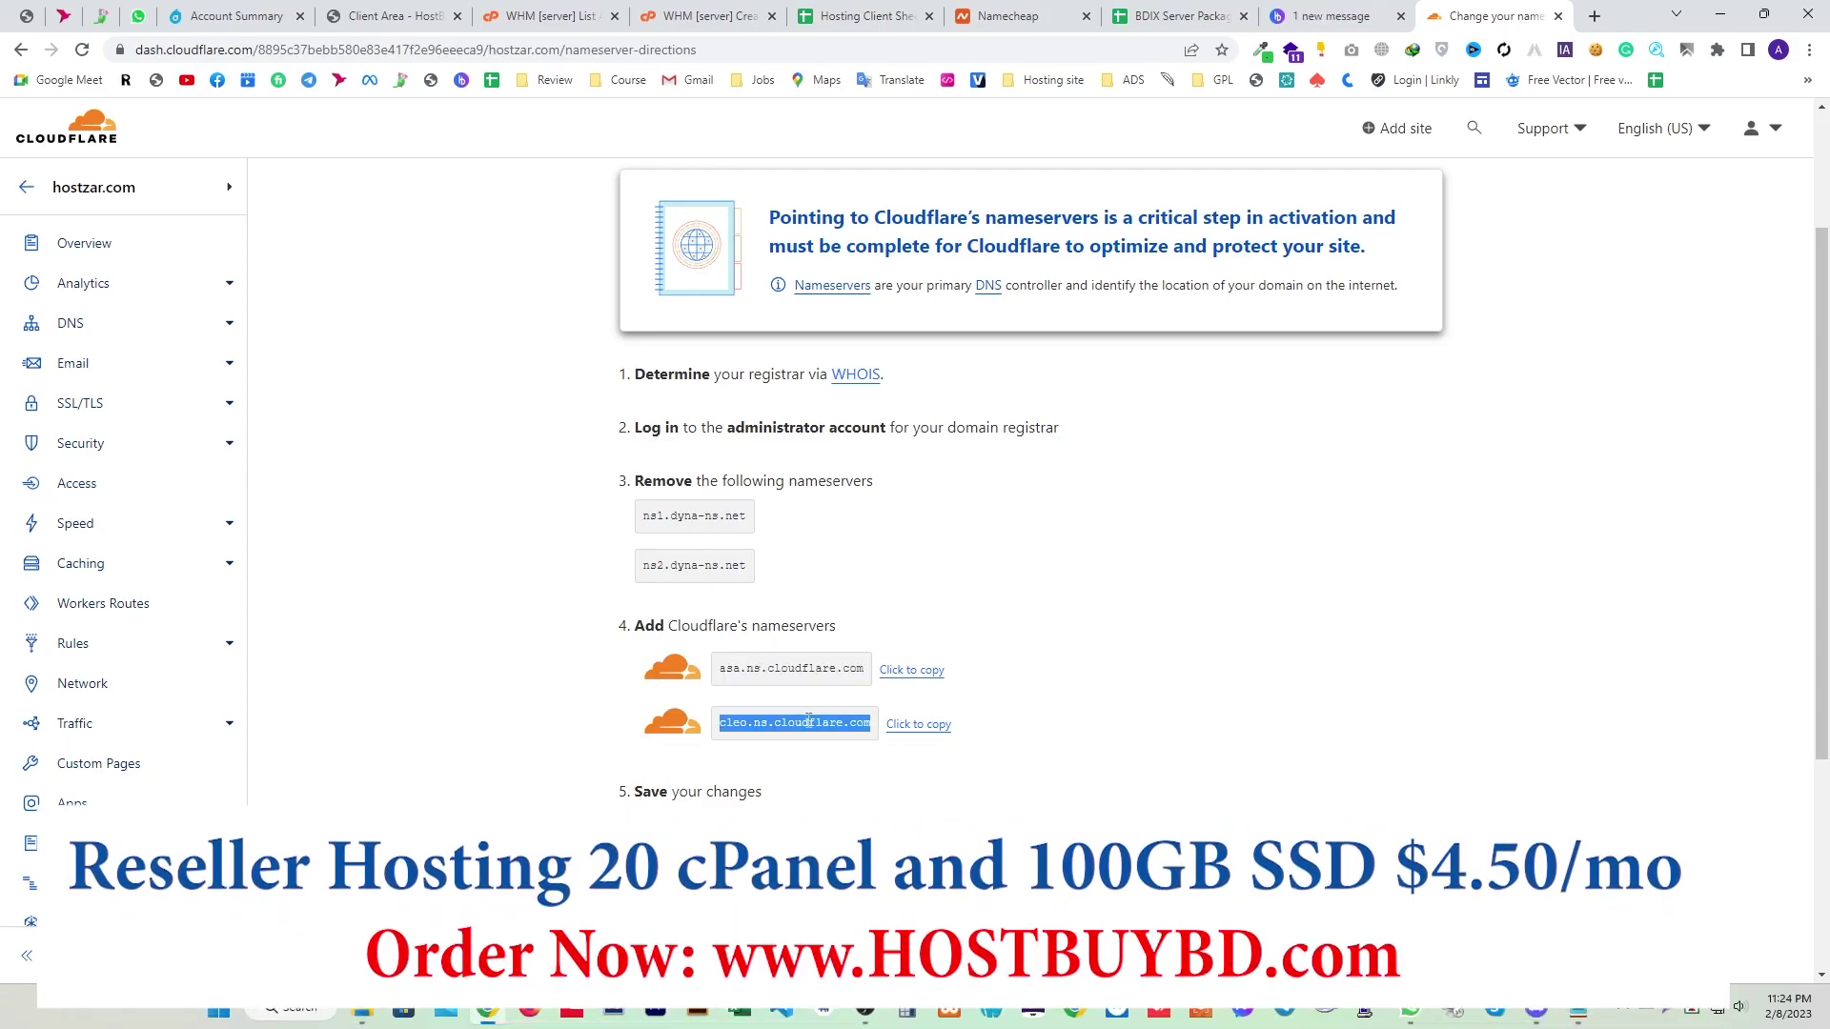
Switch to Dynadot and set the DNS settings type of hostzar.com to Name Servers
click(914, 675)
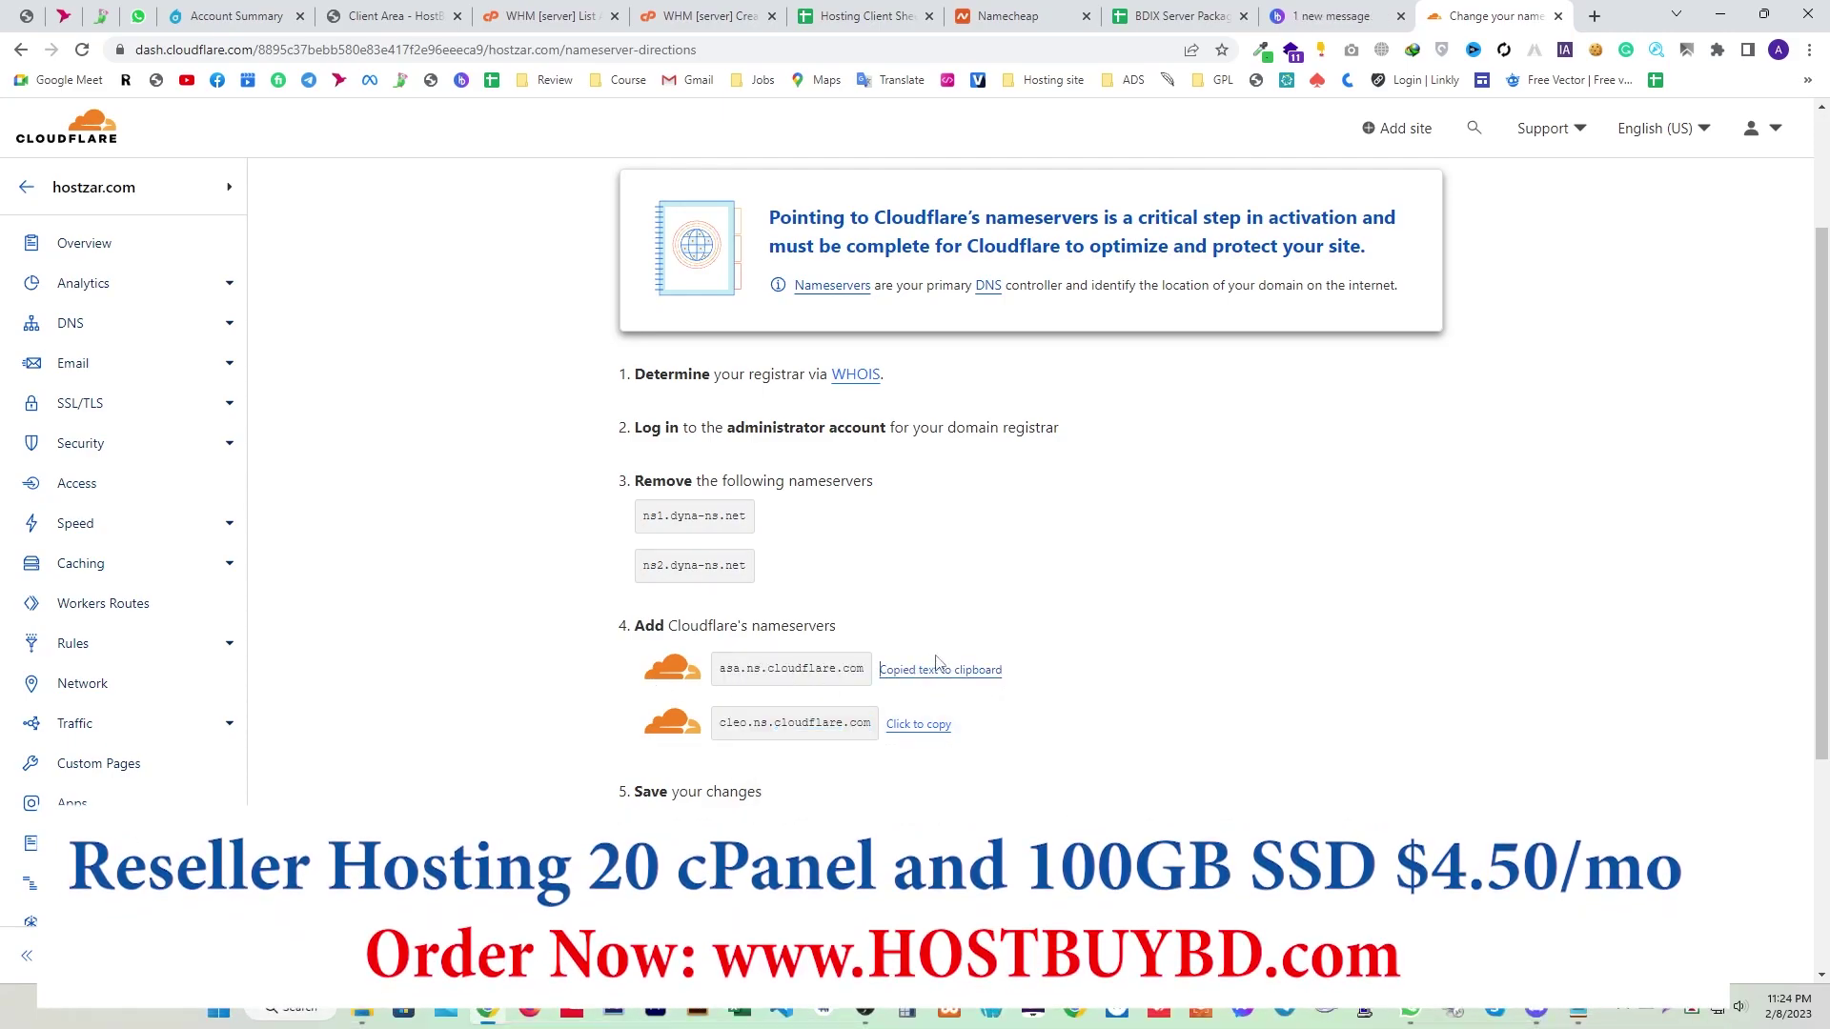
click(251, 15)
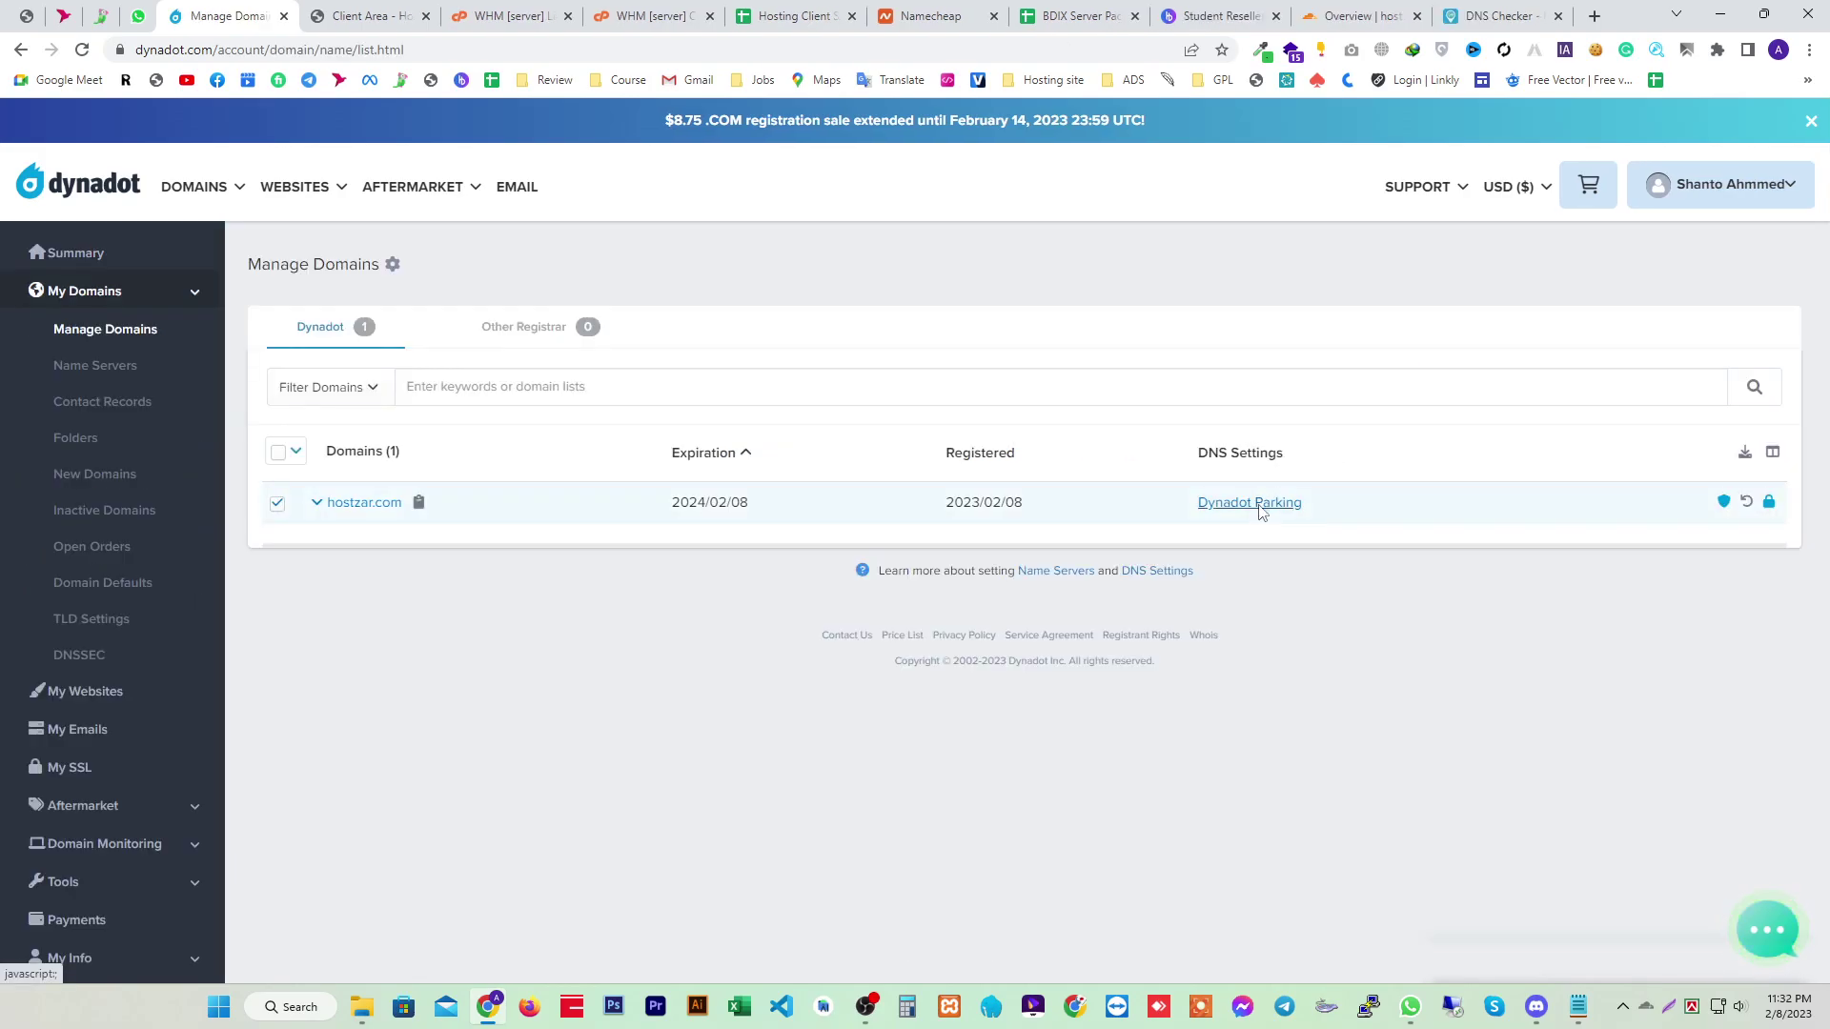
click(1294, 501)
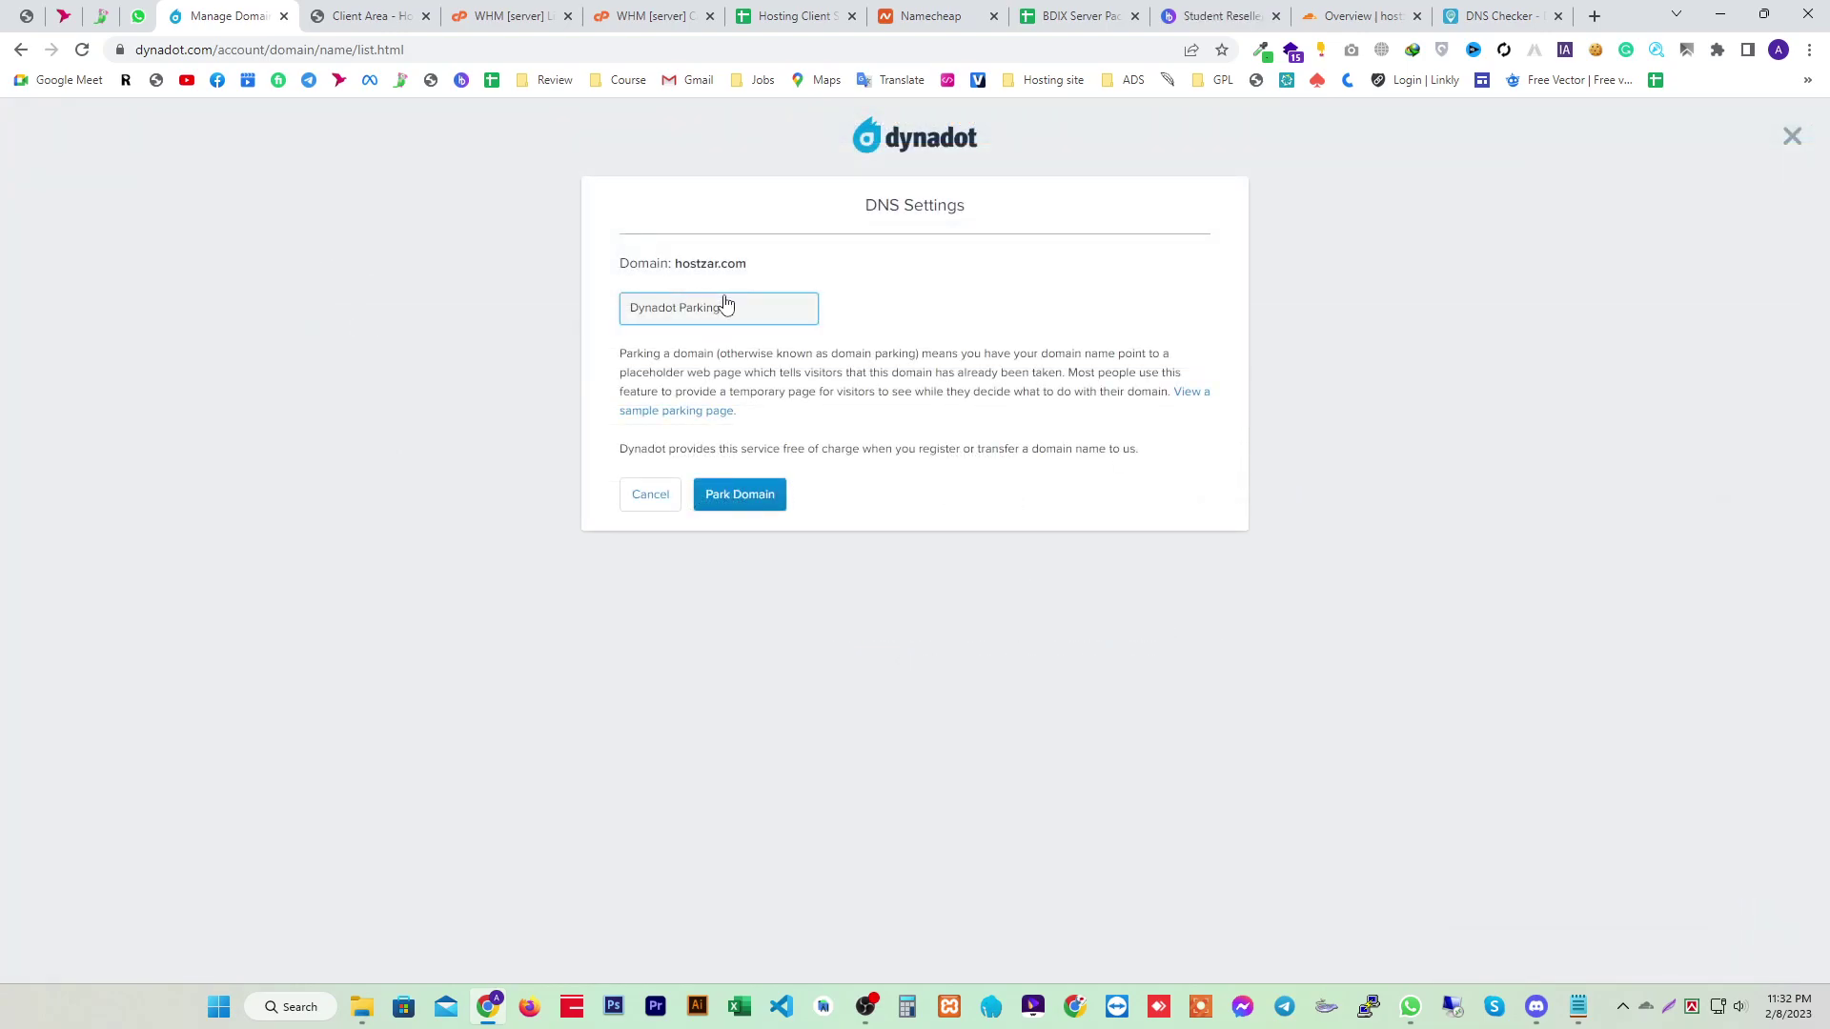
click(735, 316)
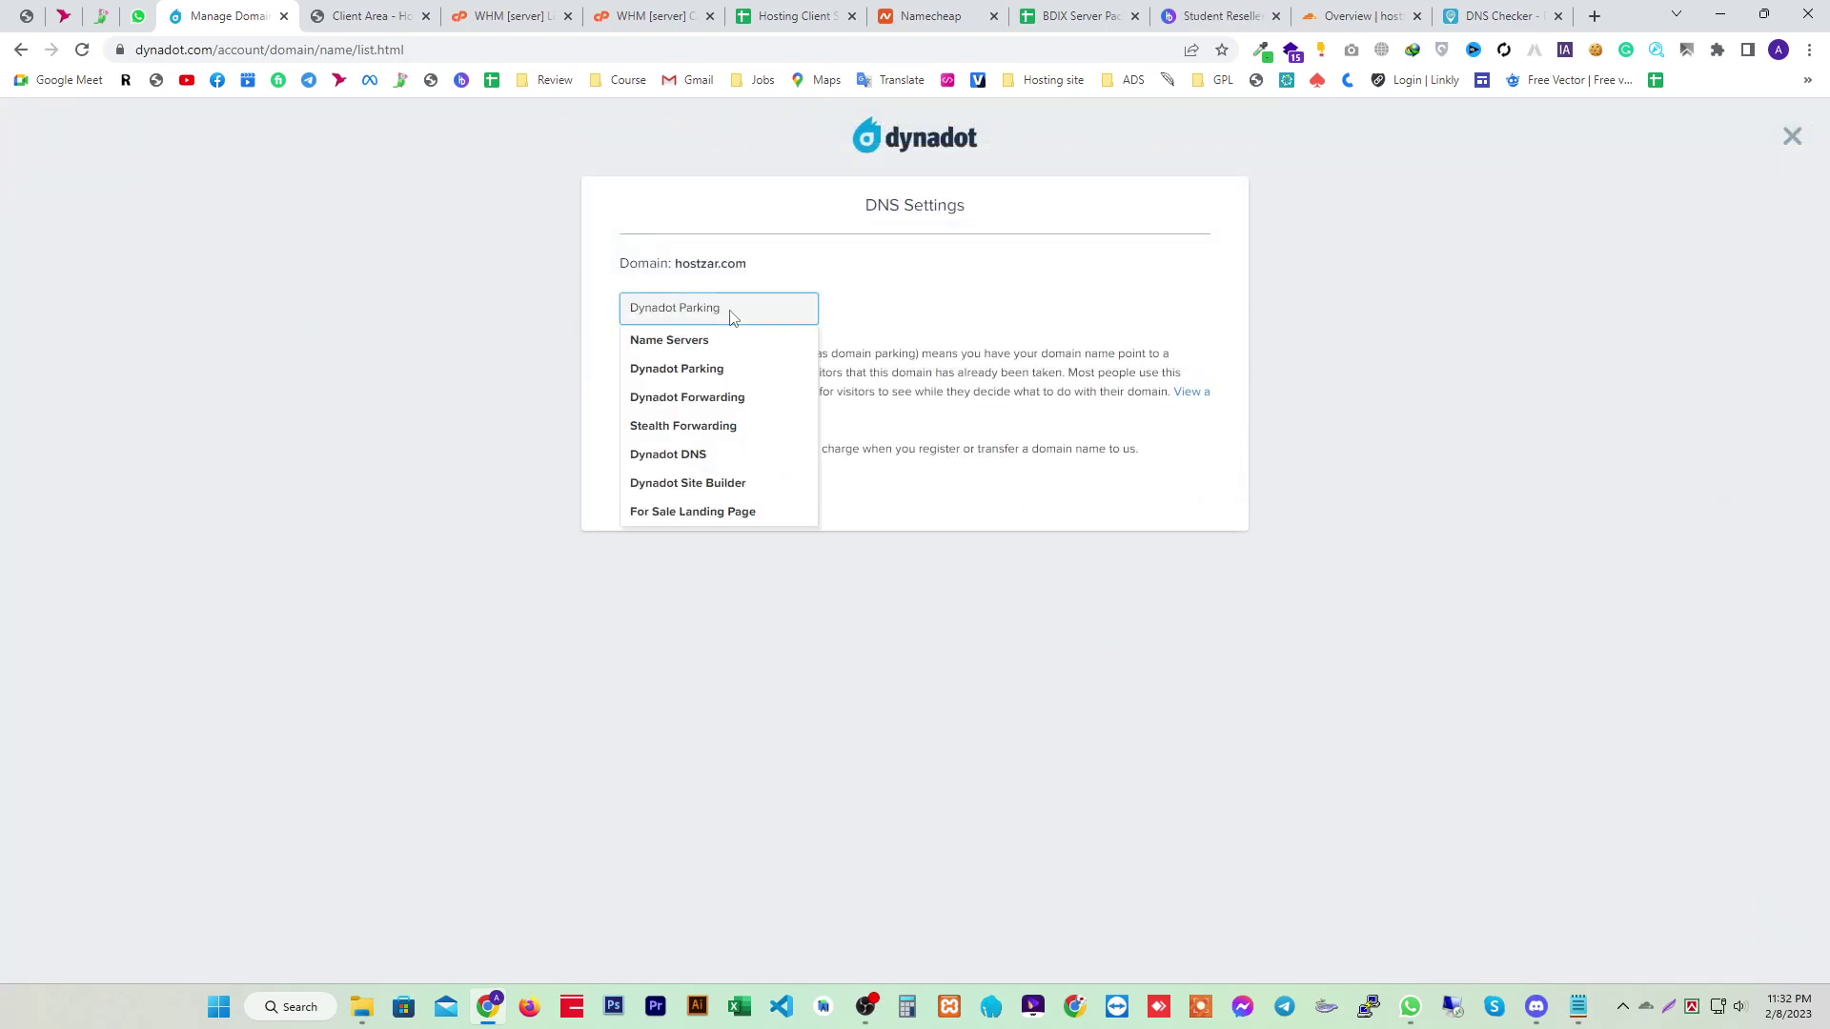
click(715, 341)
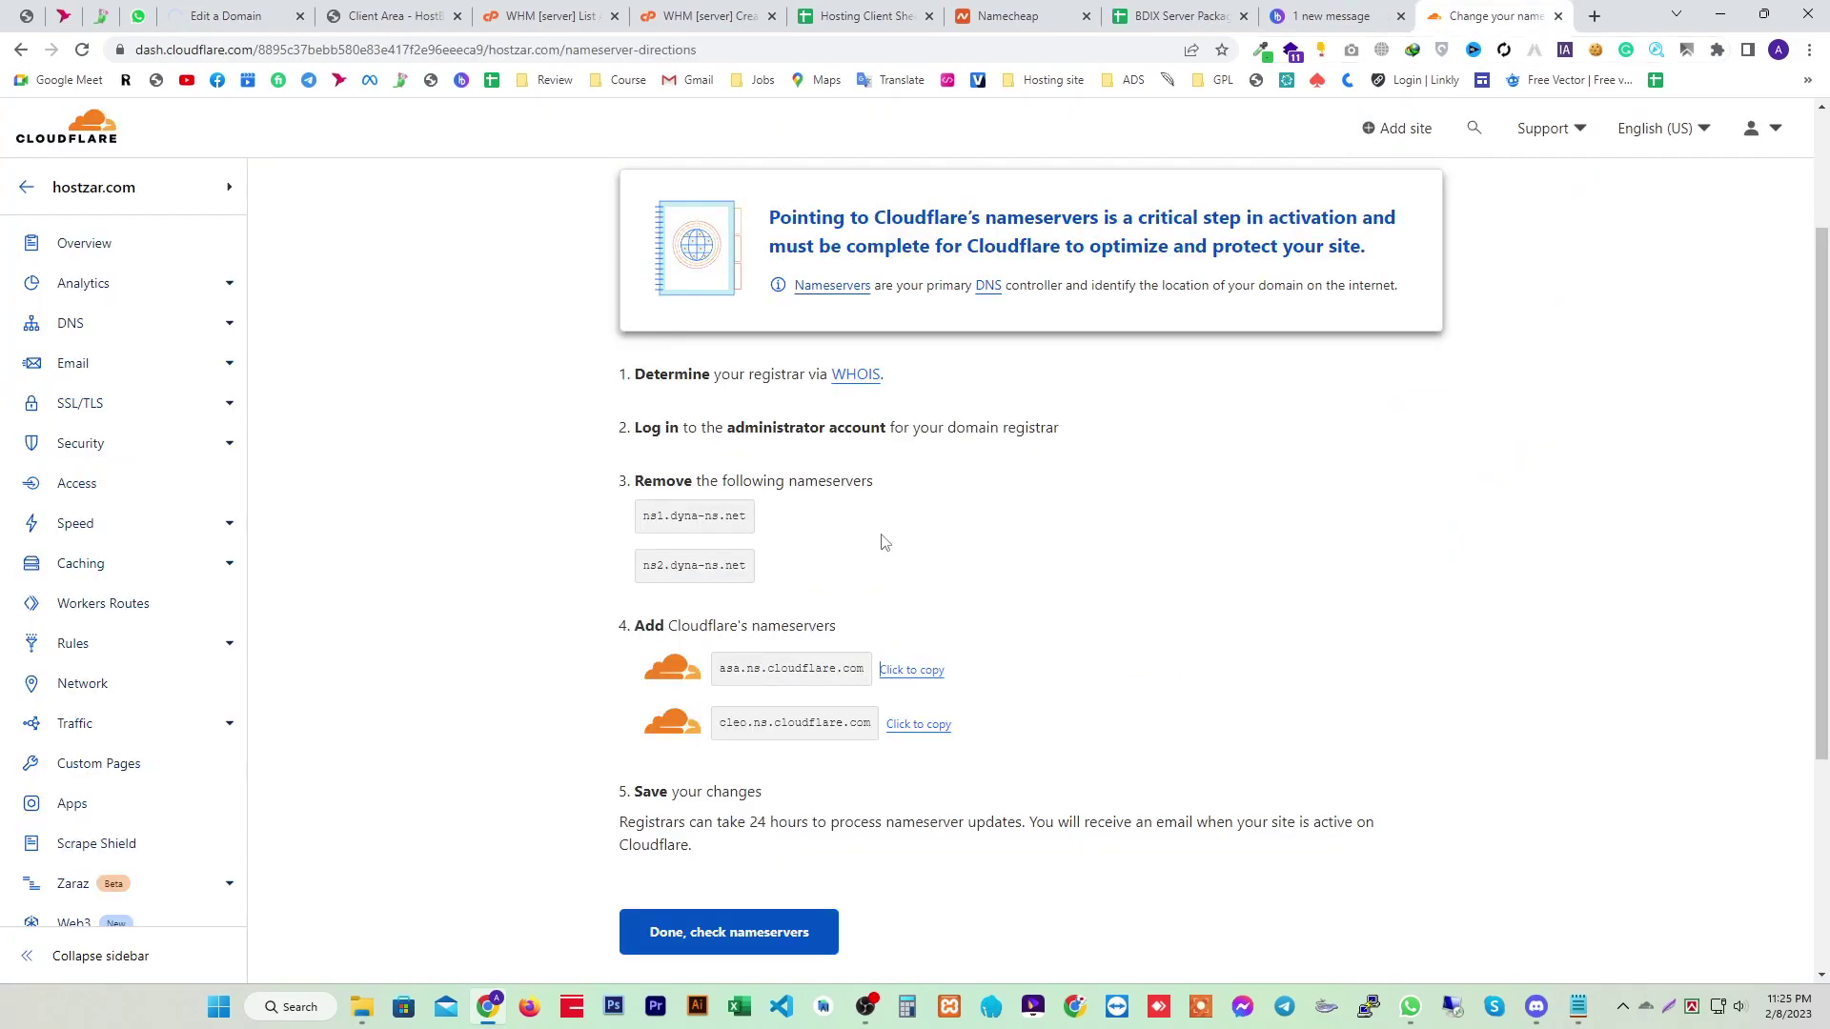
Copy asa.ns.cloudflare.com from Cloudflare and enter it as Dynadot's first name server, using the option for new or existing name servers
click(921, 678)
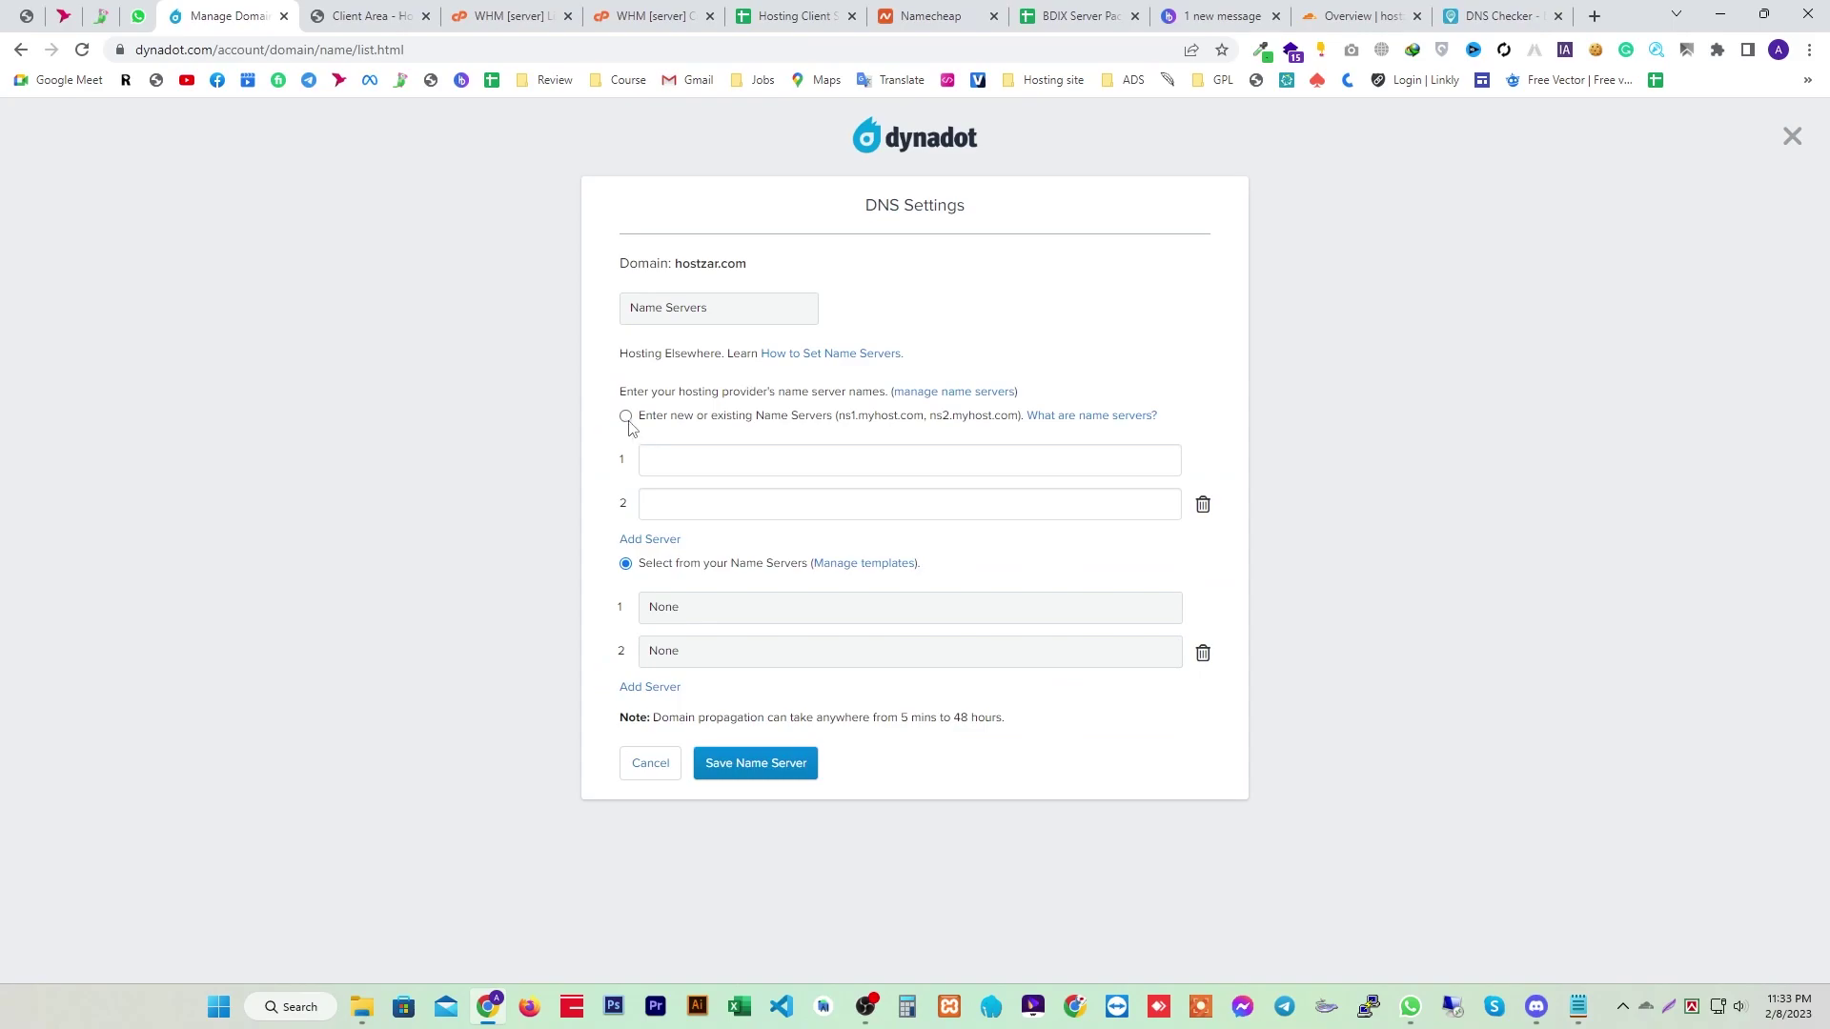
click(626, 417)
click(768, 469)
key(ctrl+v)
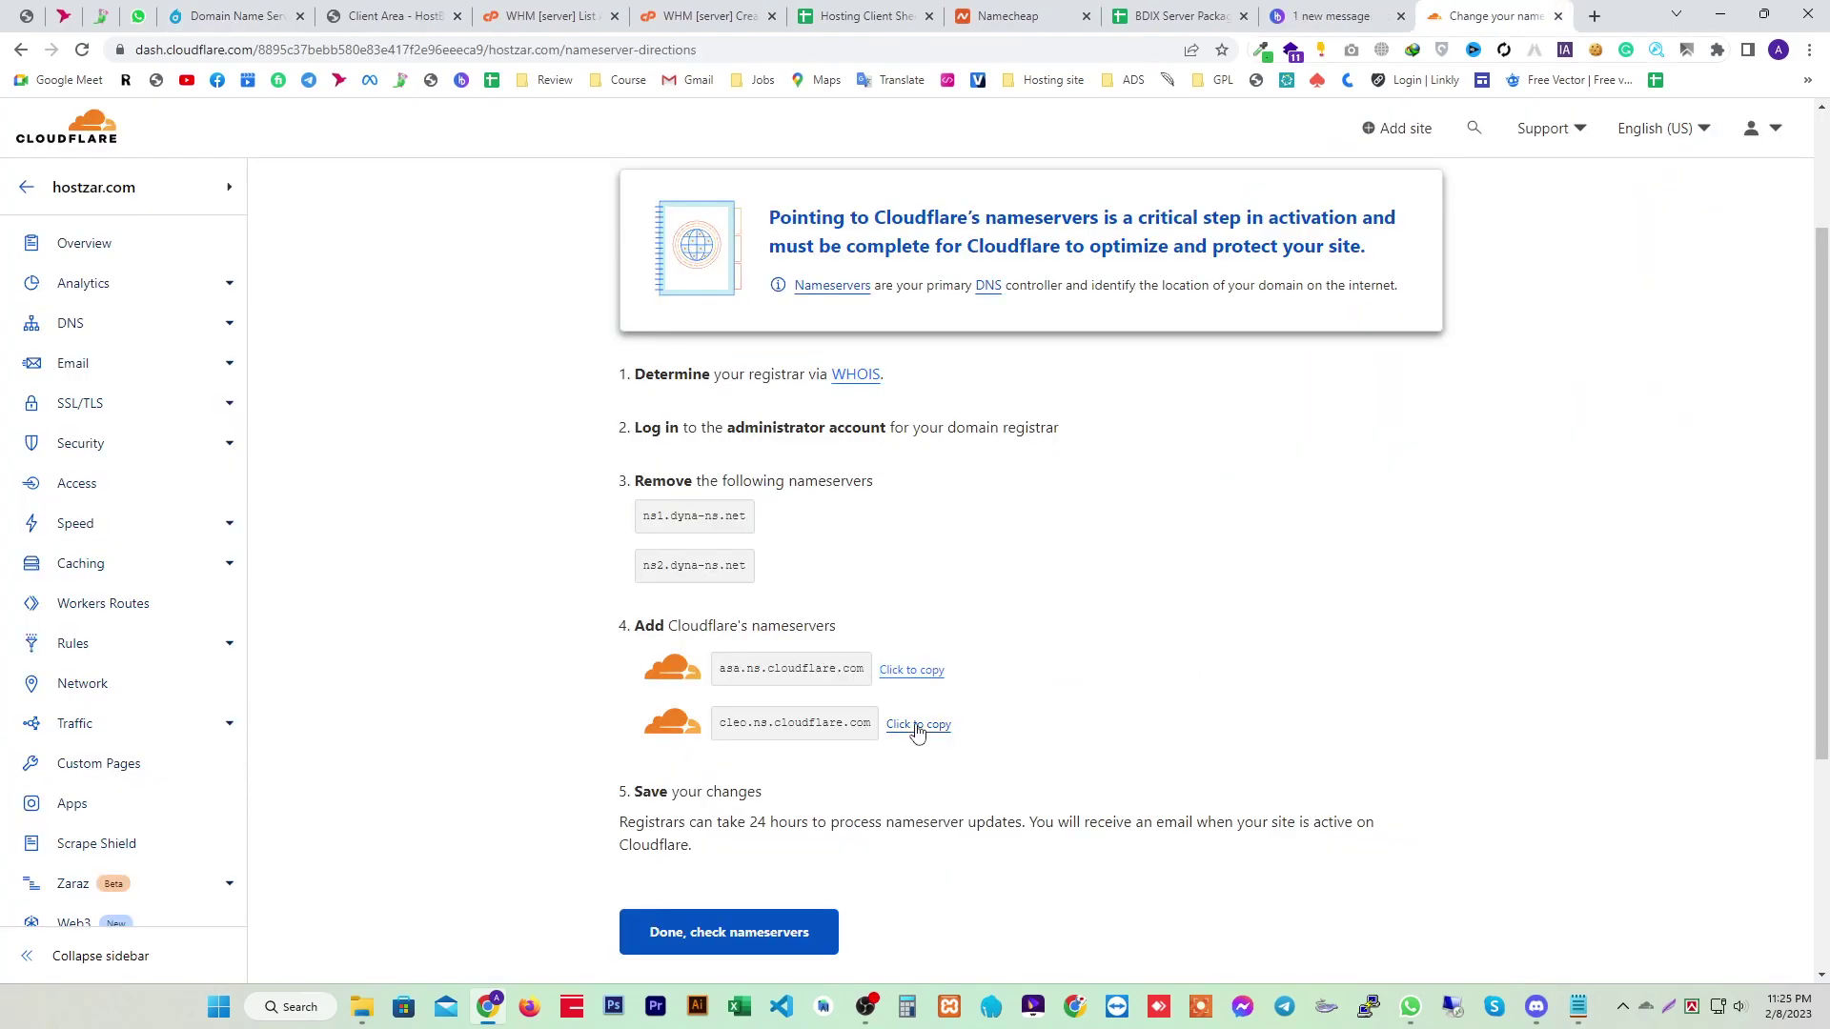
Copy cleo.ns.cloudflare.com from Cloudflare, enter it as the second name server in Dynadot, and save the name servers
click(917, 726)
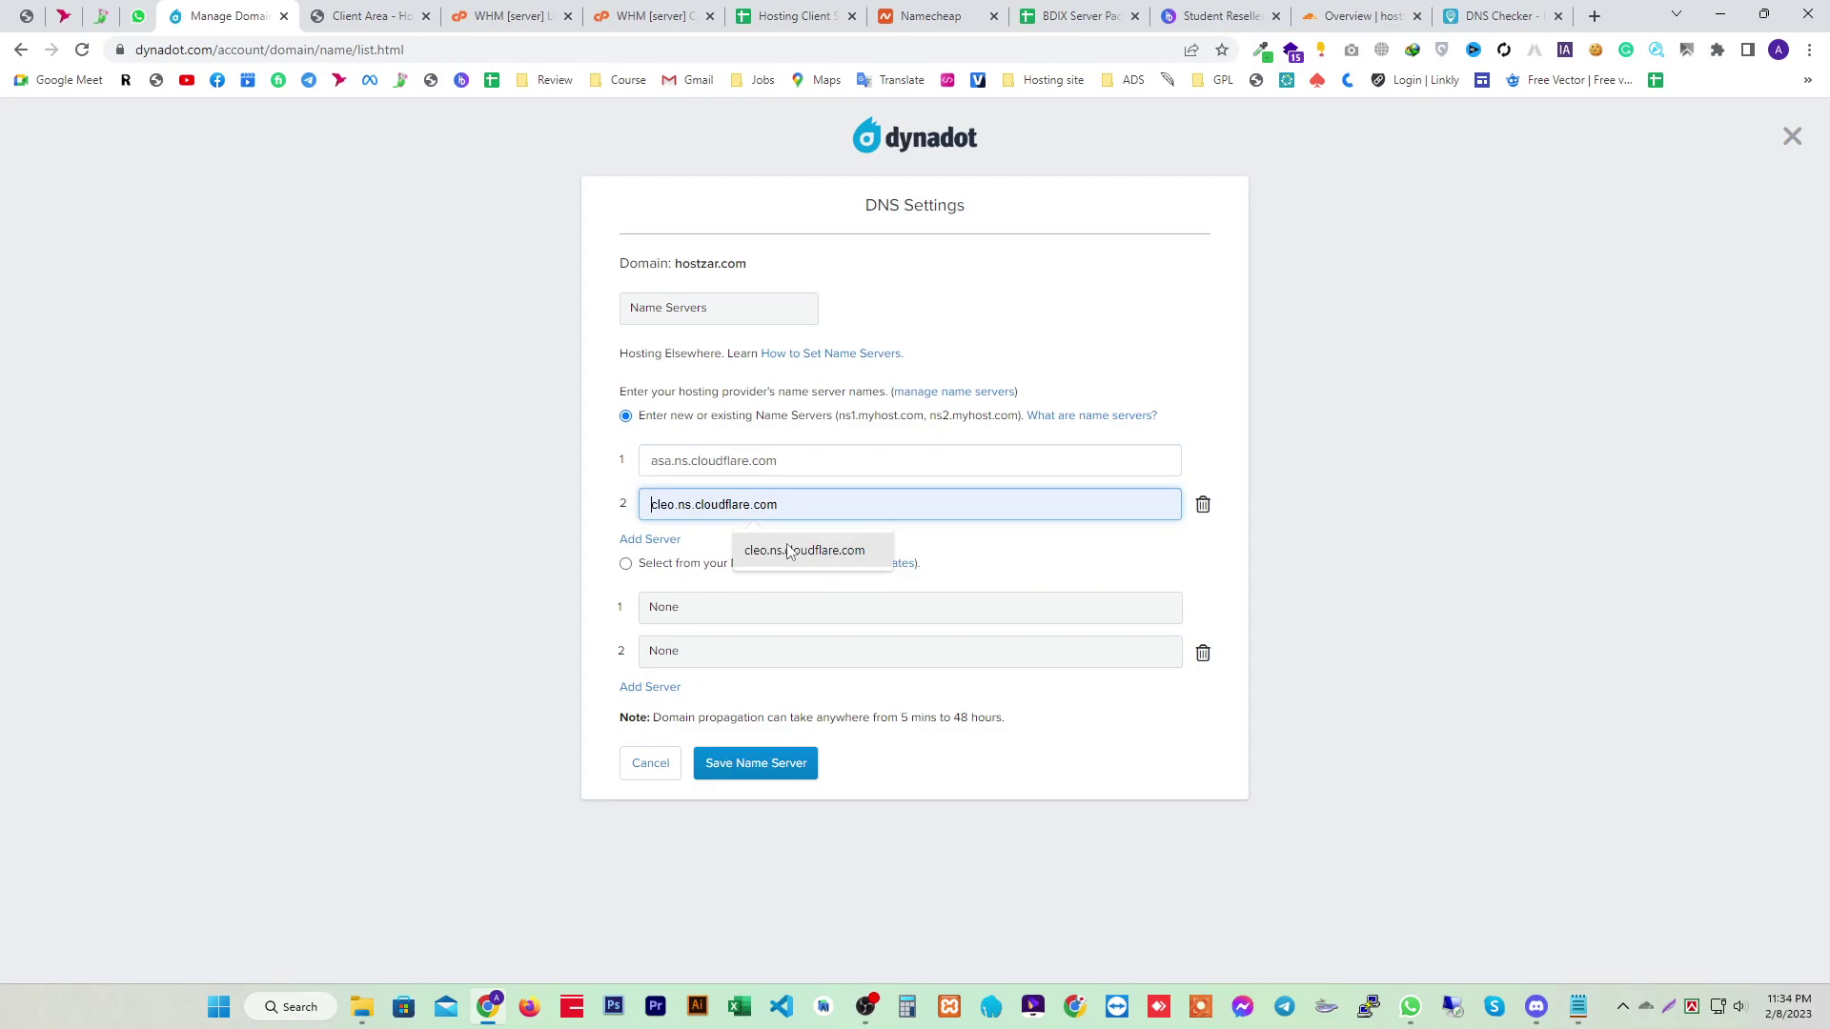
key(ctrl+v)
click(755, 763)
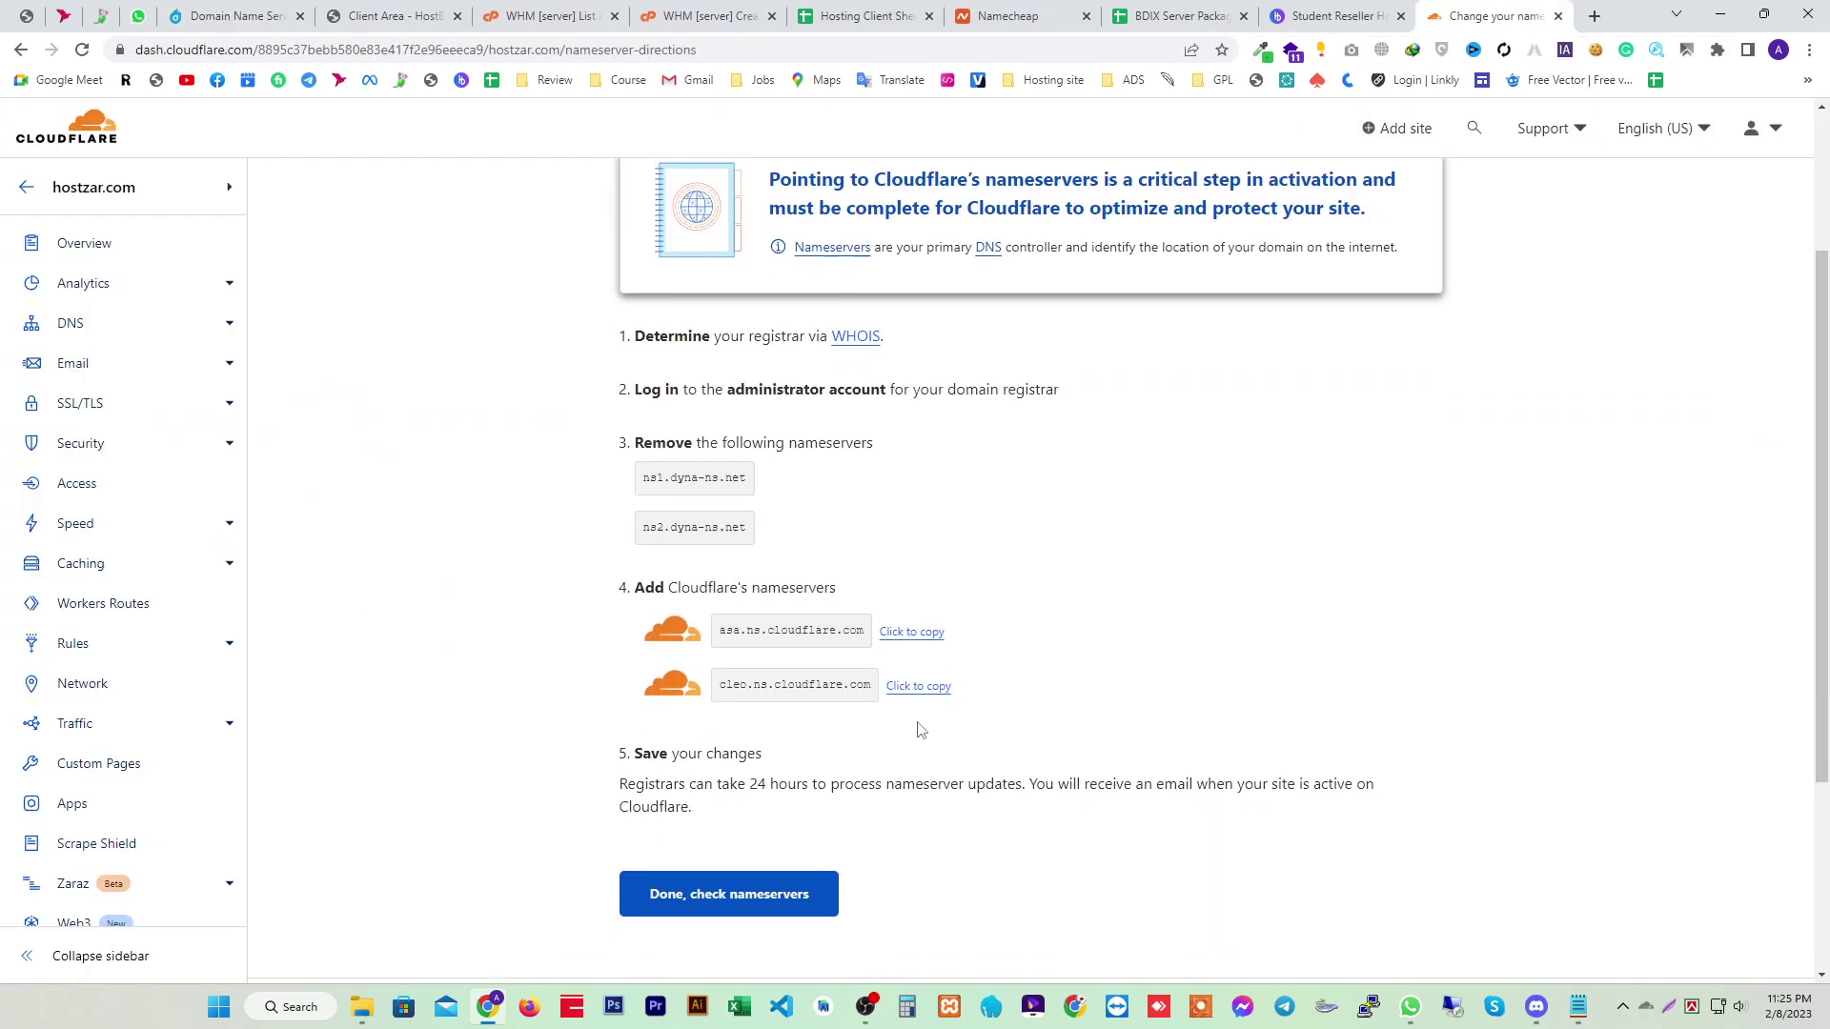
Return to Cloudflare, report the nameserver change as done, and start the Quick Start Guide
scroll(920, 730, down, 2)
click(729, 748)
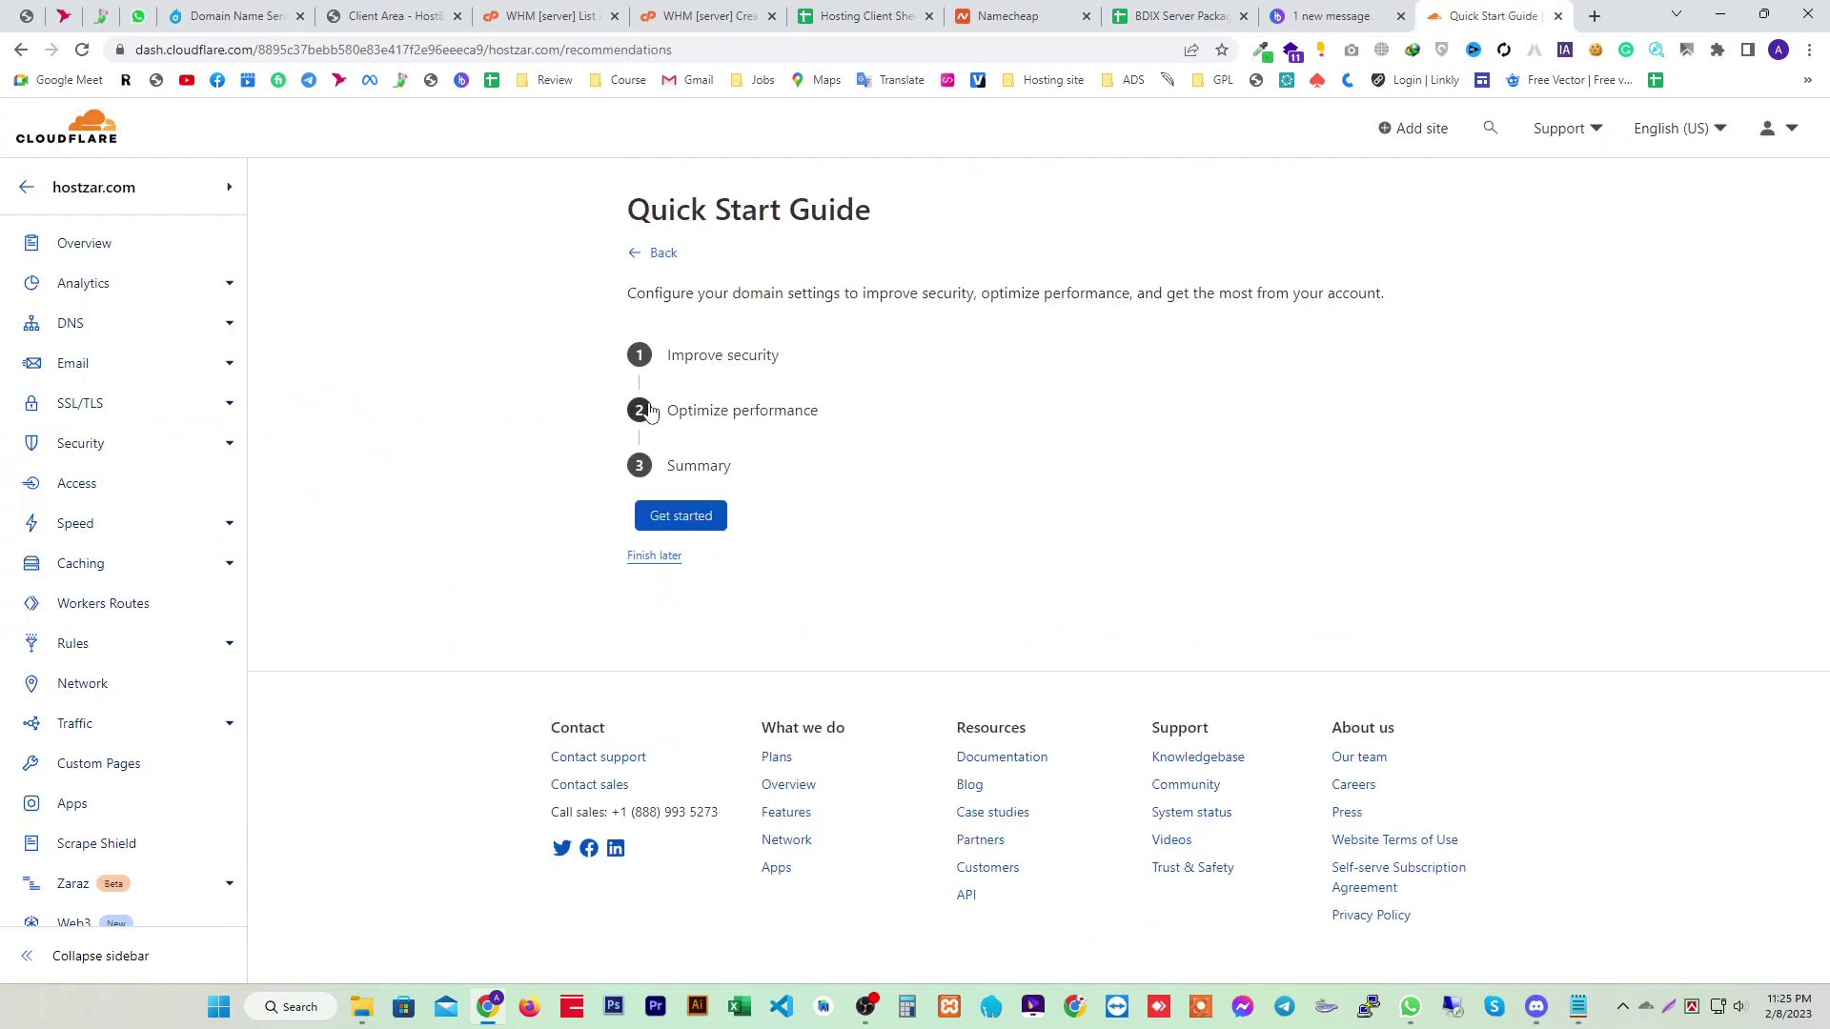
click(692, 516)
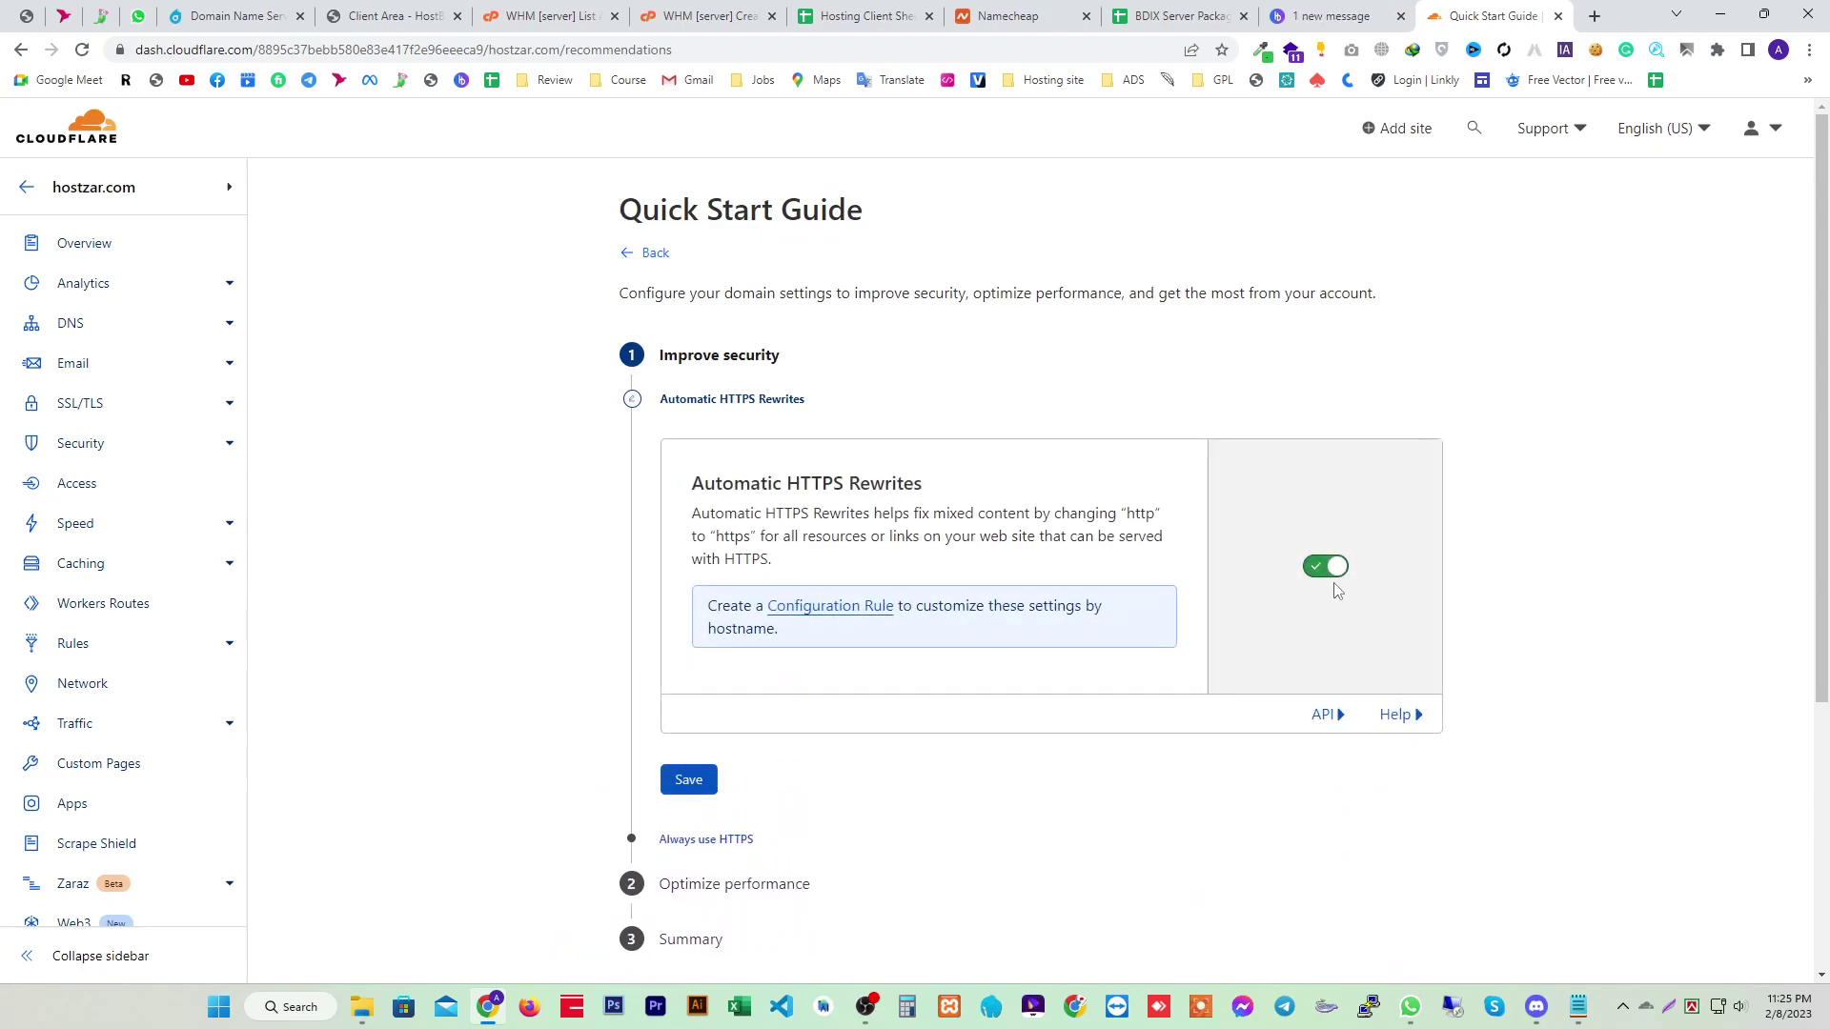
Save Automatic HTTPS Rewrites as enabled, and turn on and save Always Use HTTPS
click(688, 780)
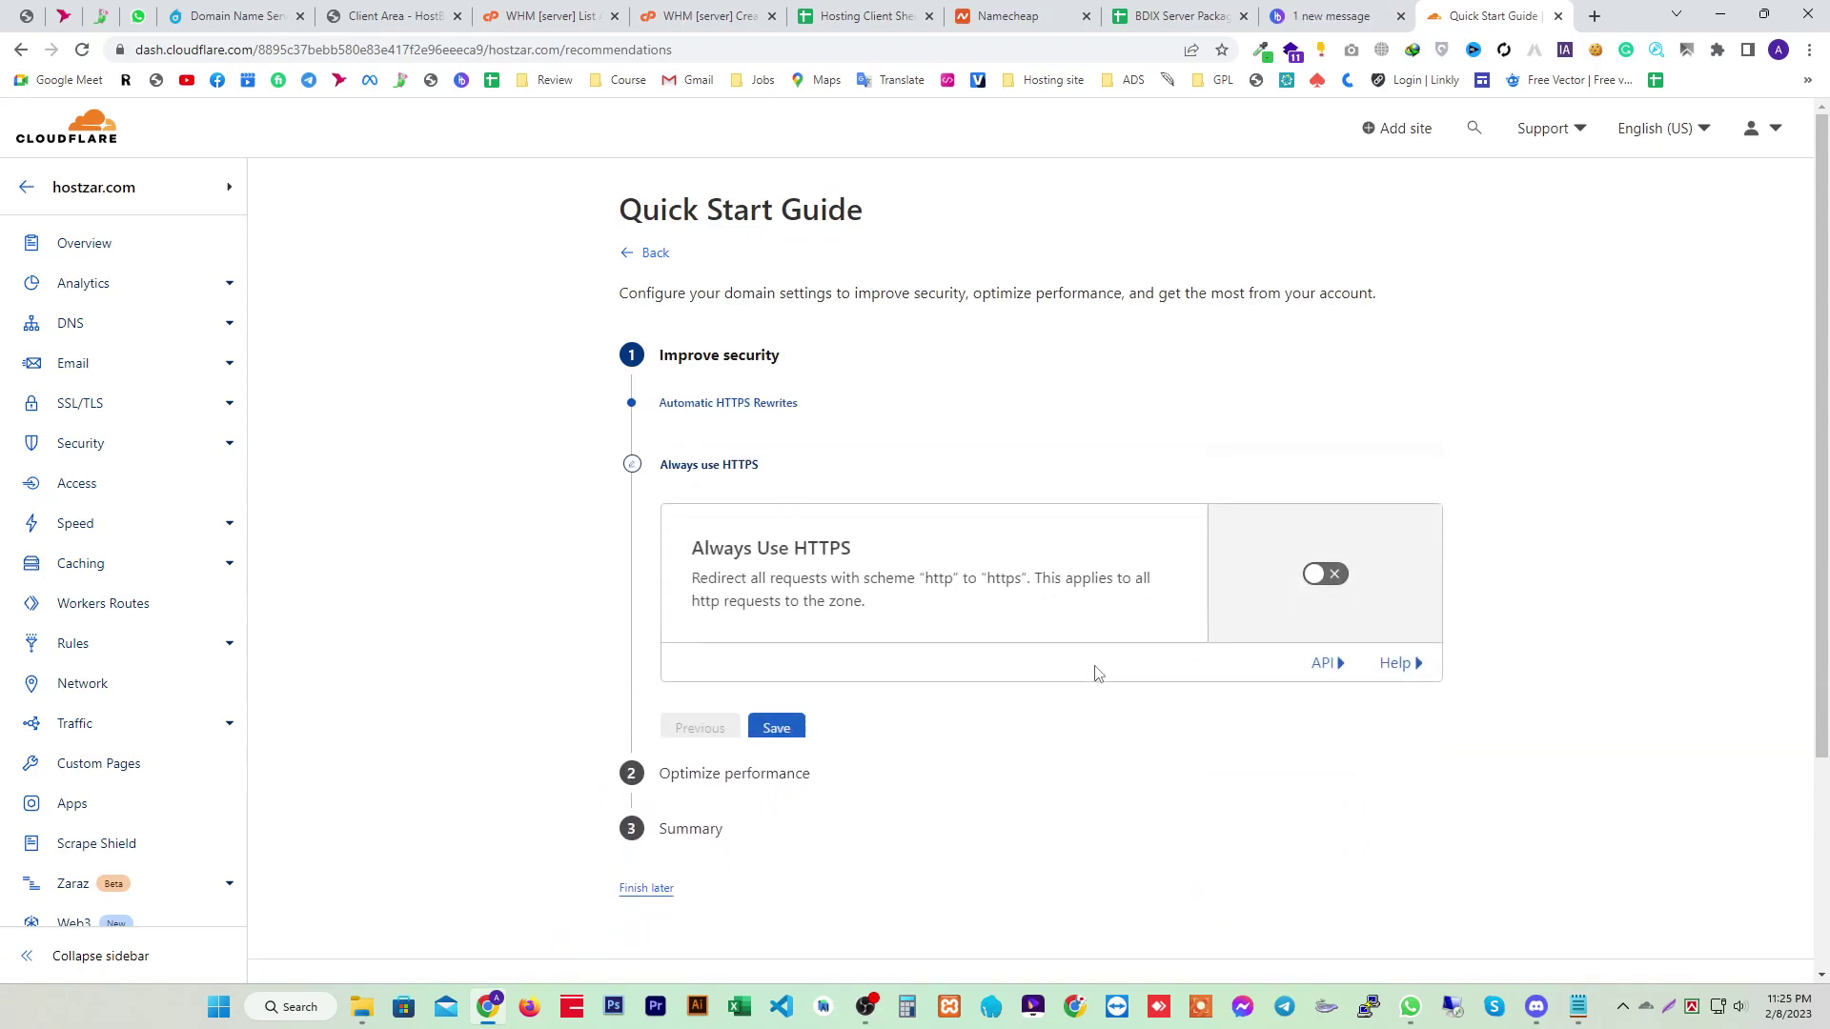
click(1319, 564)
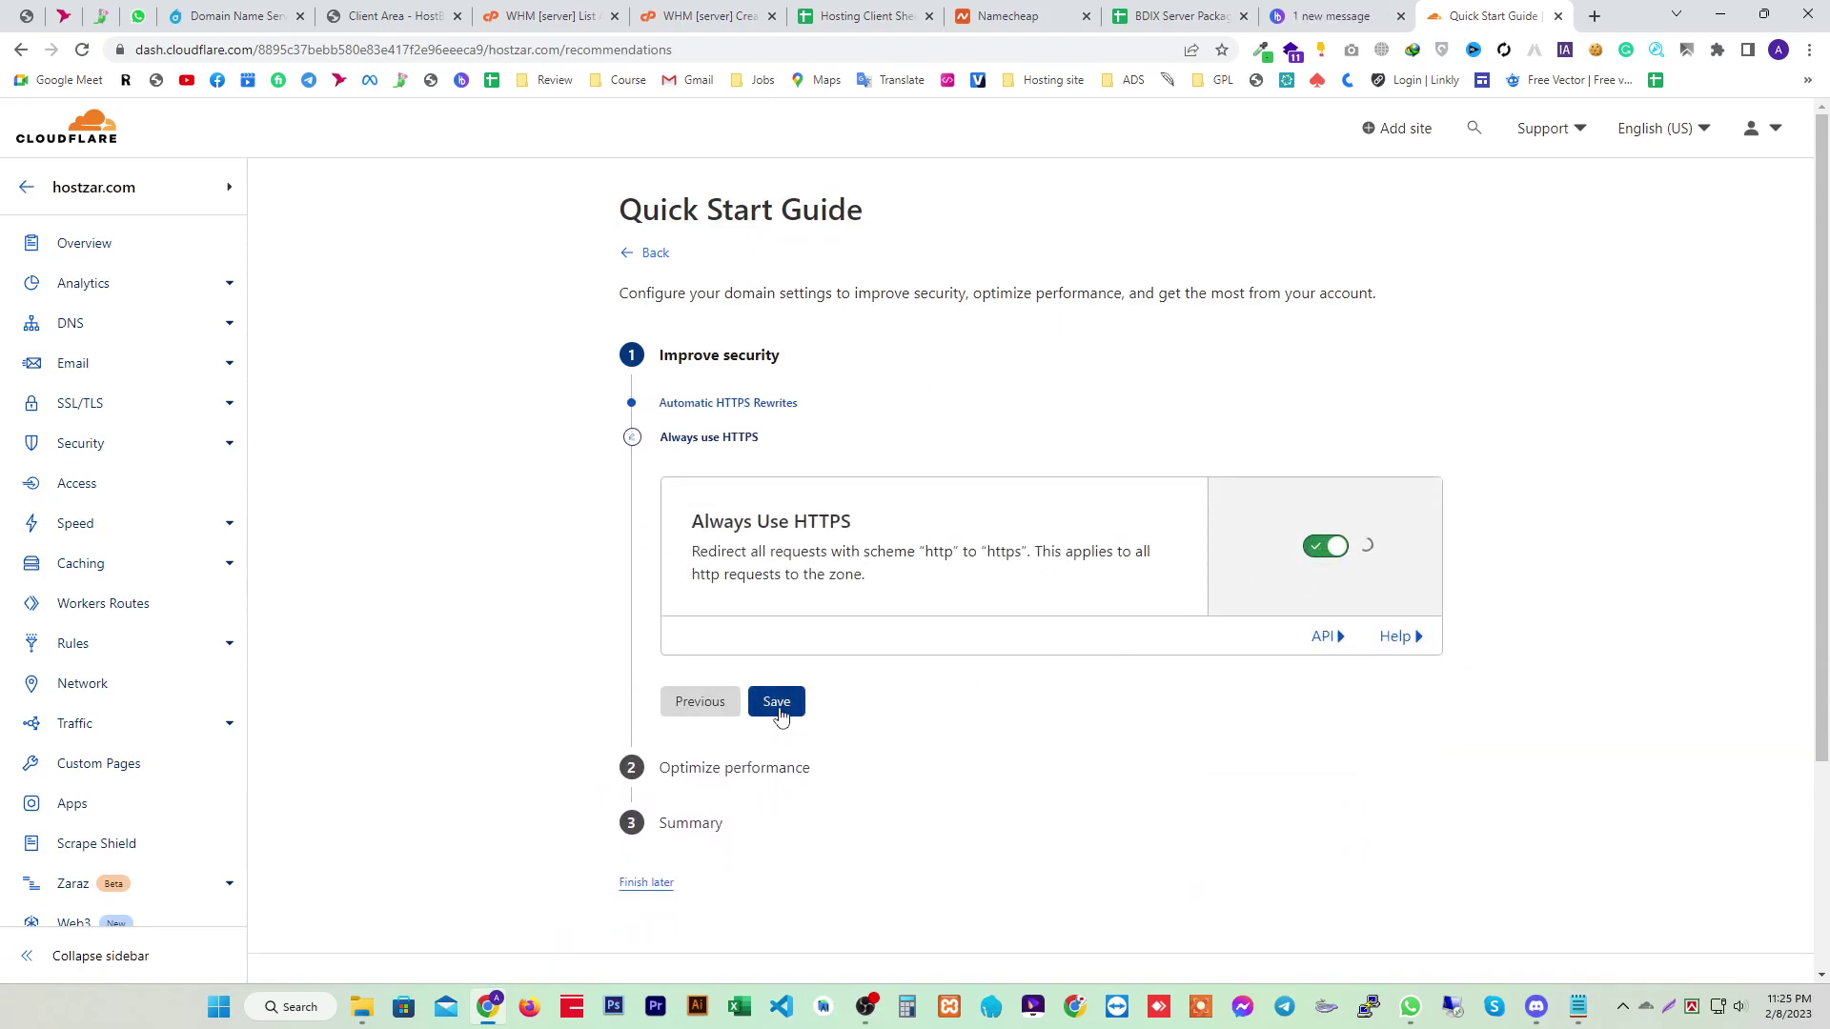
click(776, 738)
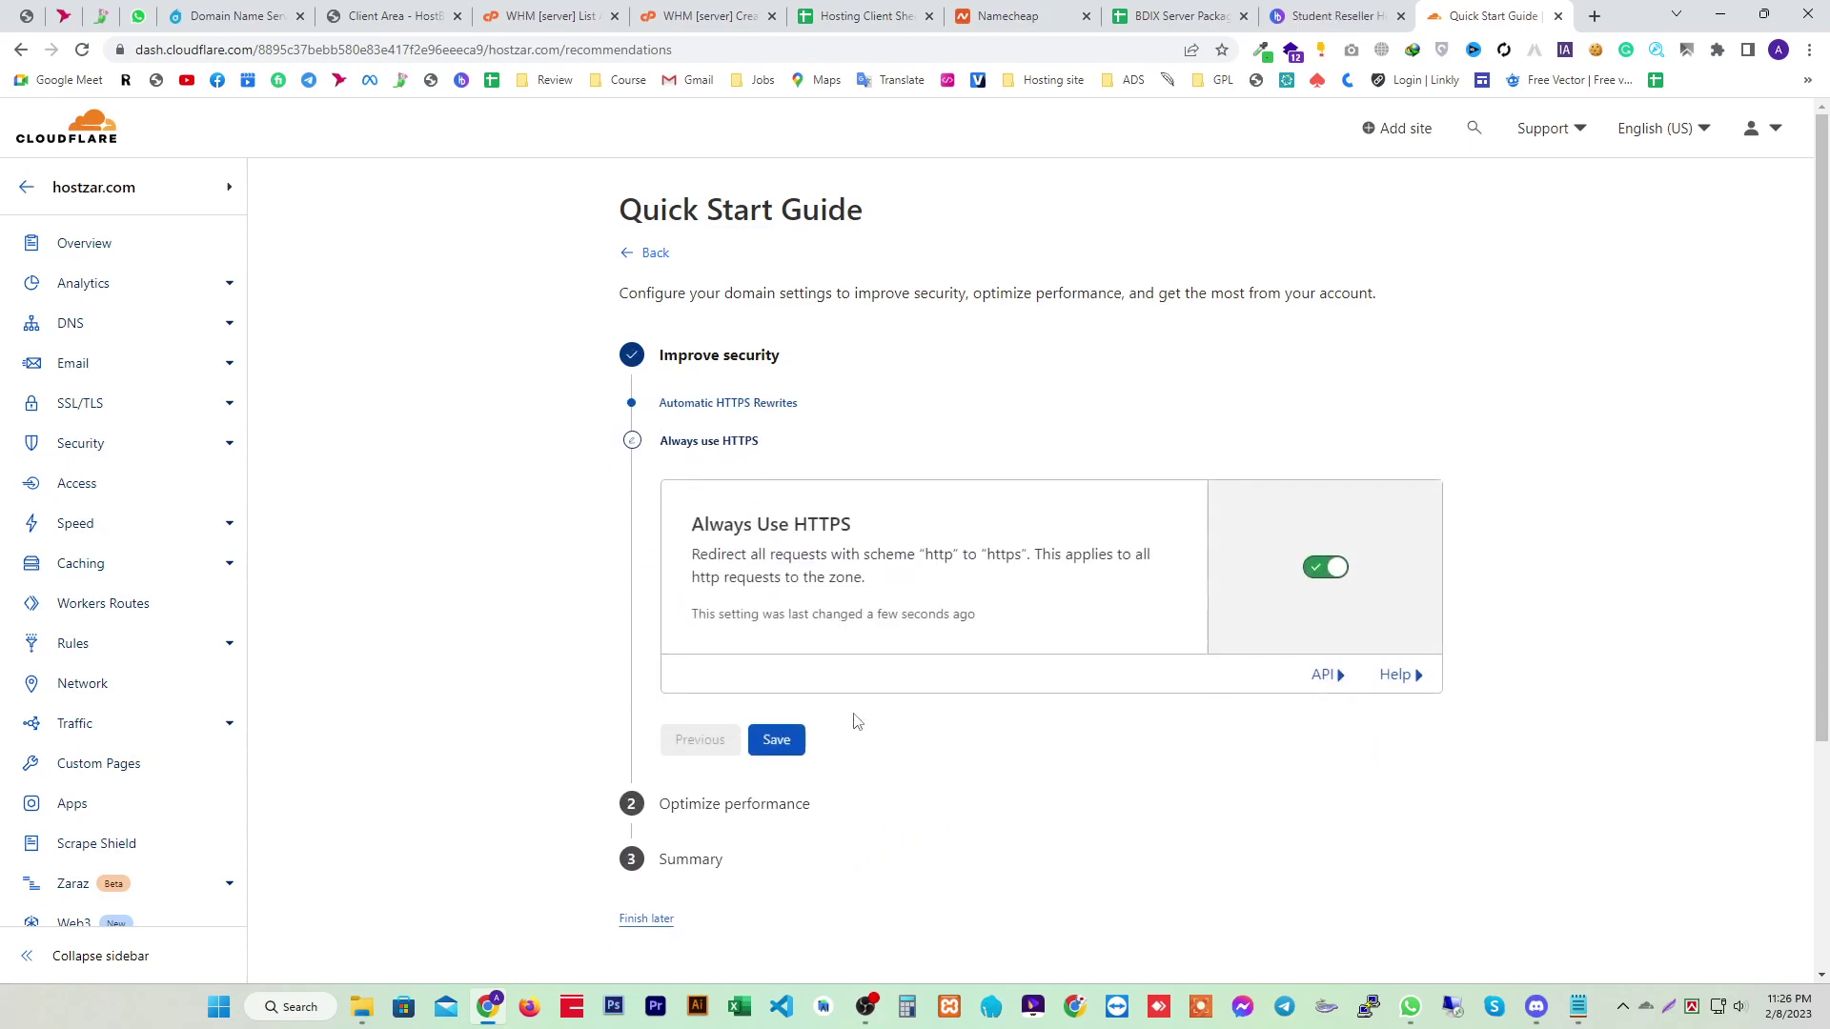
Save the Auto Minify and Brotli performance settings and finish the Quick Start Guide
click(777, 855)
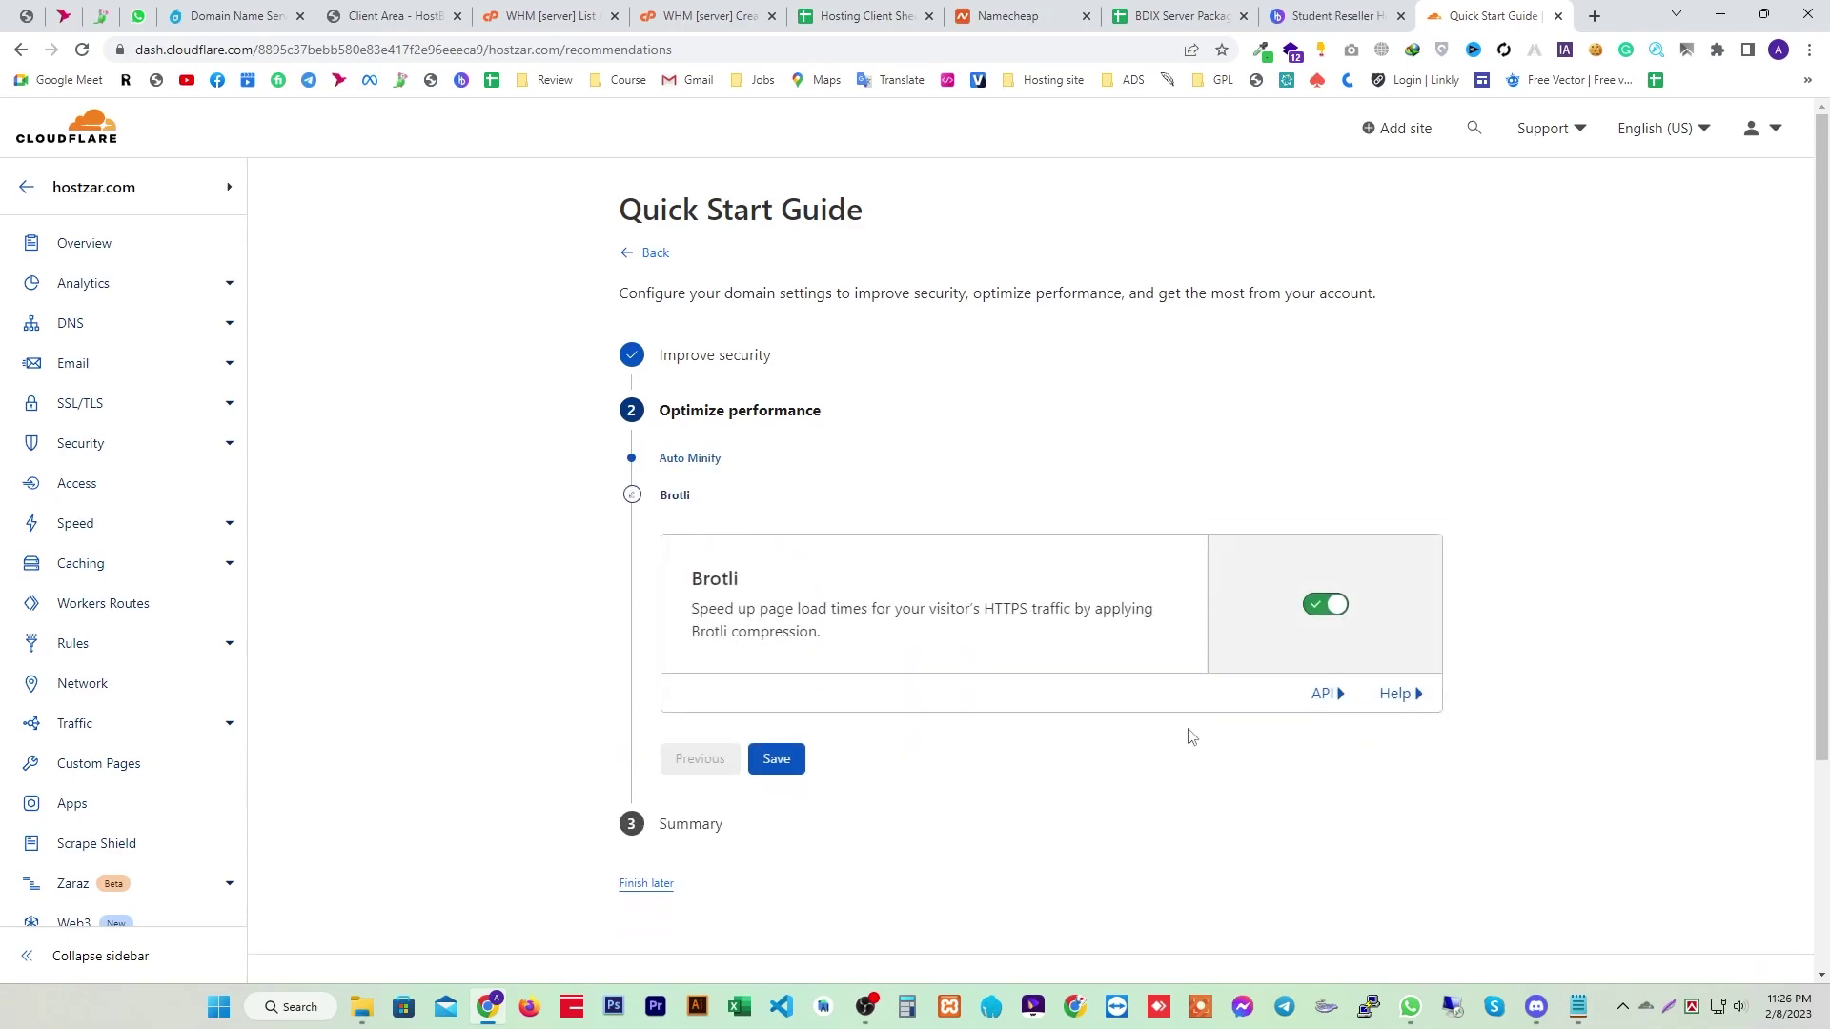
click(772, 759)
click(702, 702)
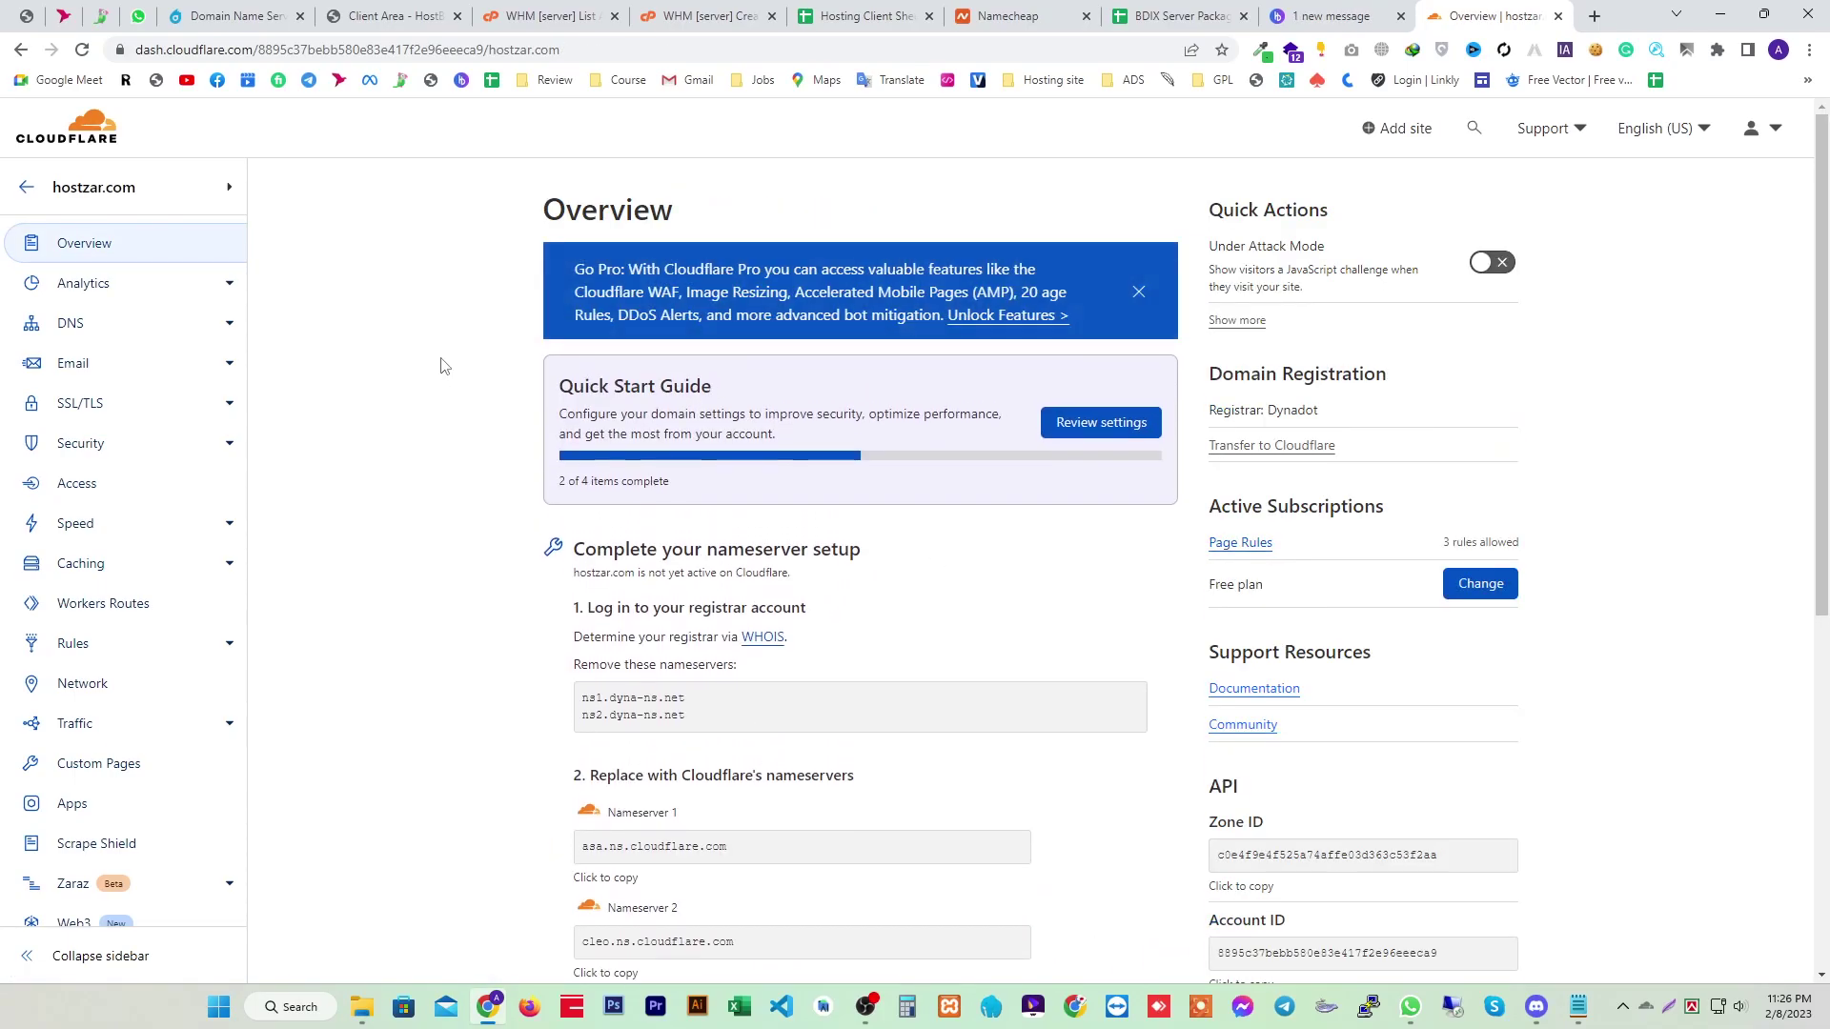
click(79, 329)
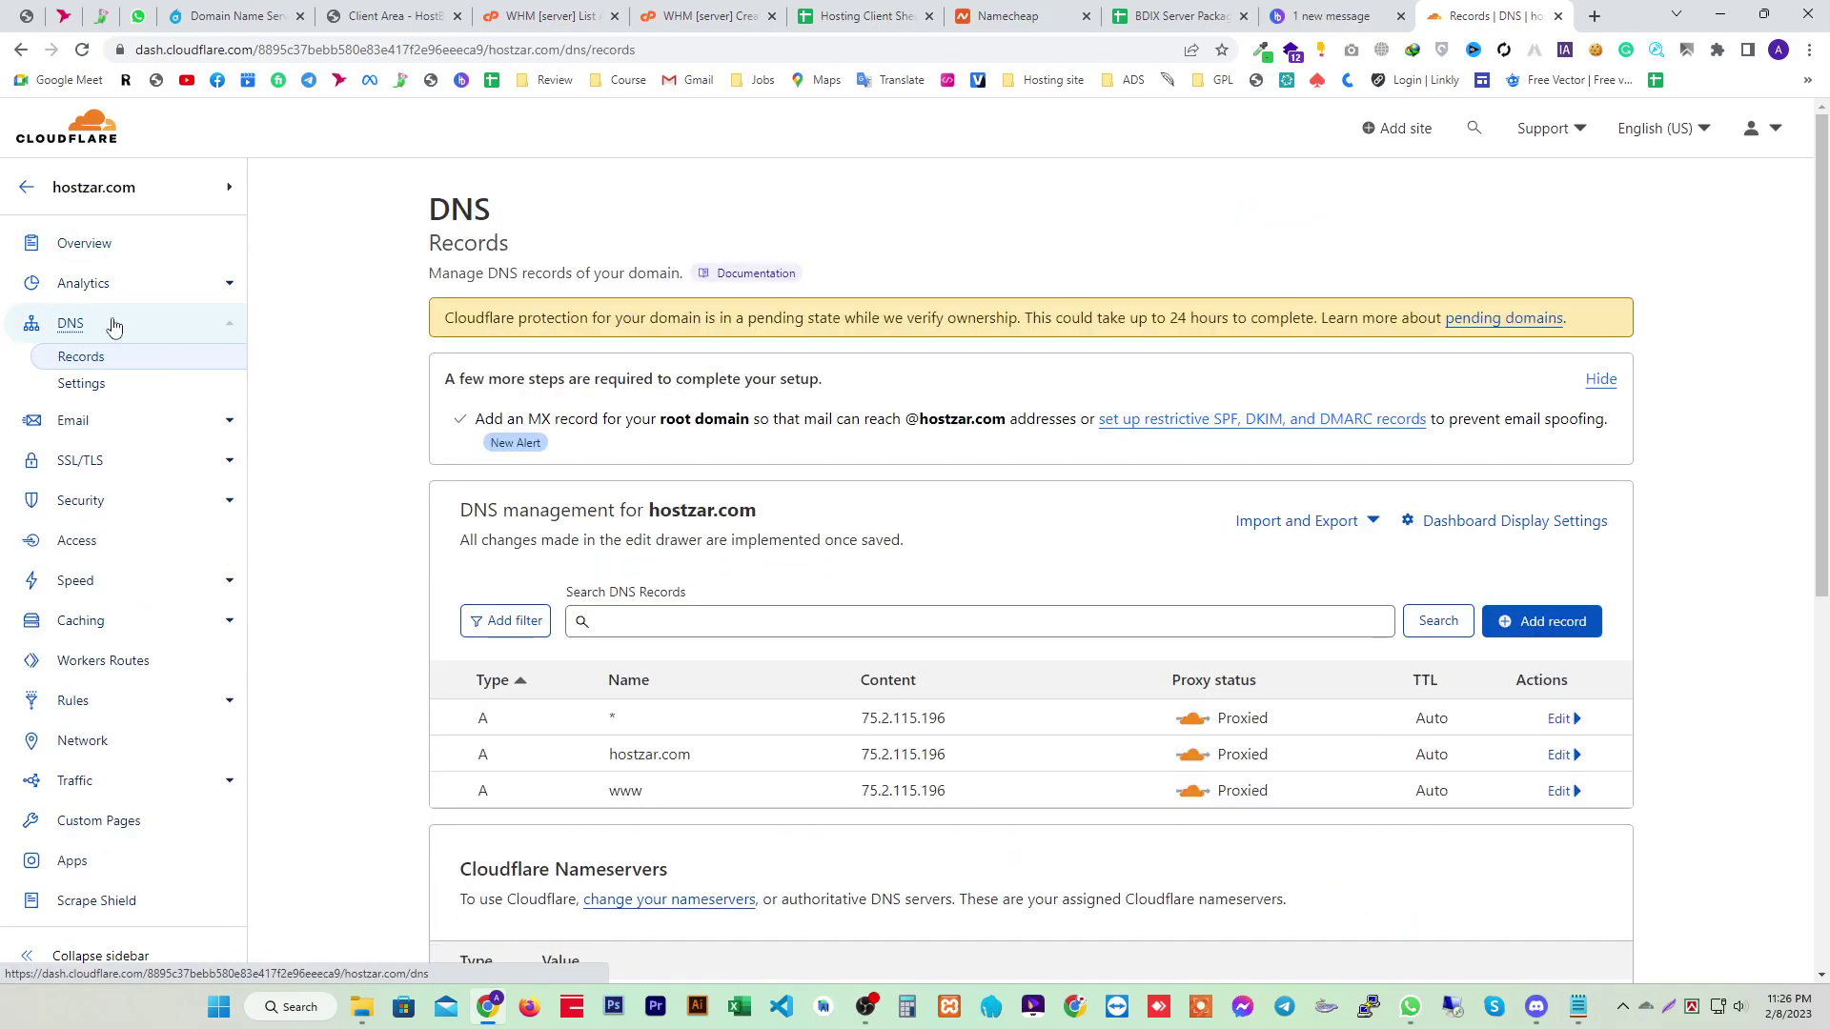
scroll(972, 817, down, 2)
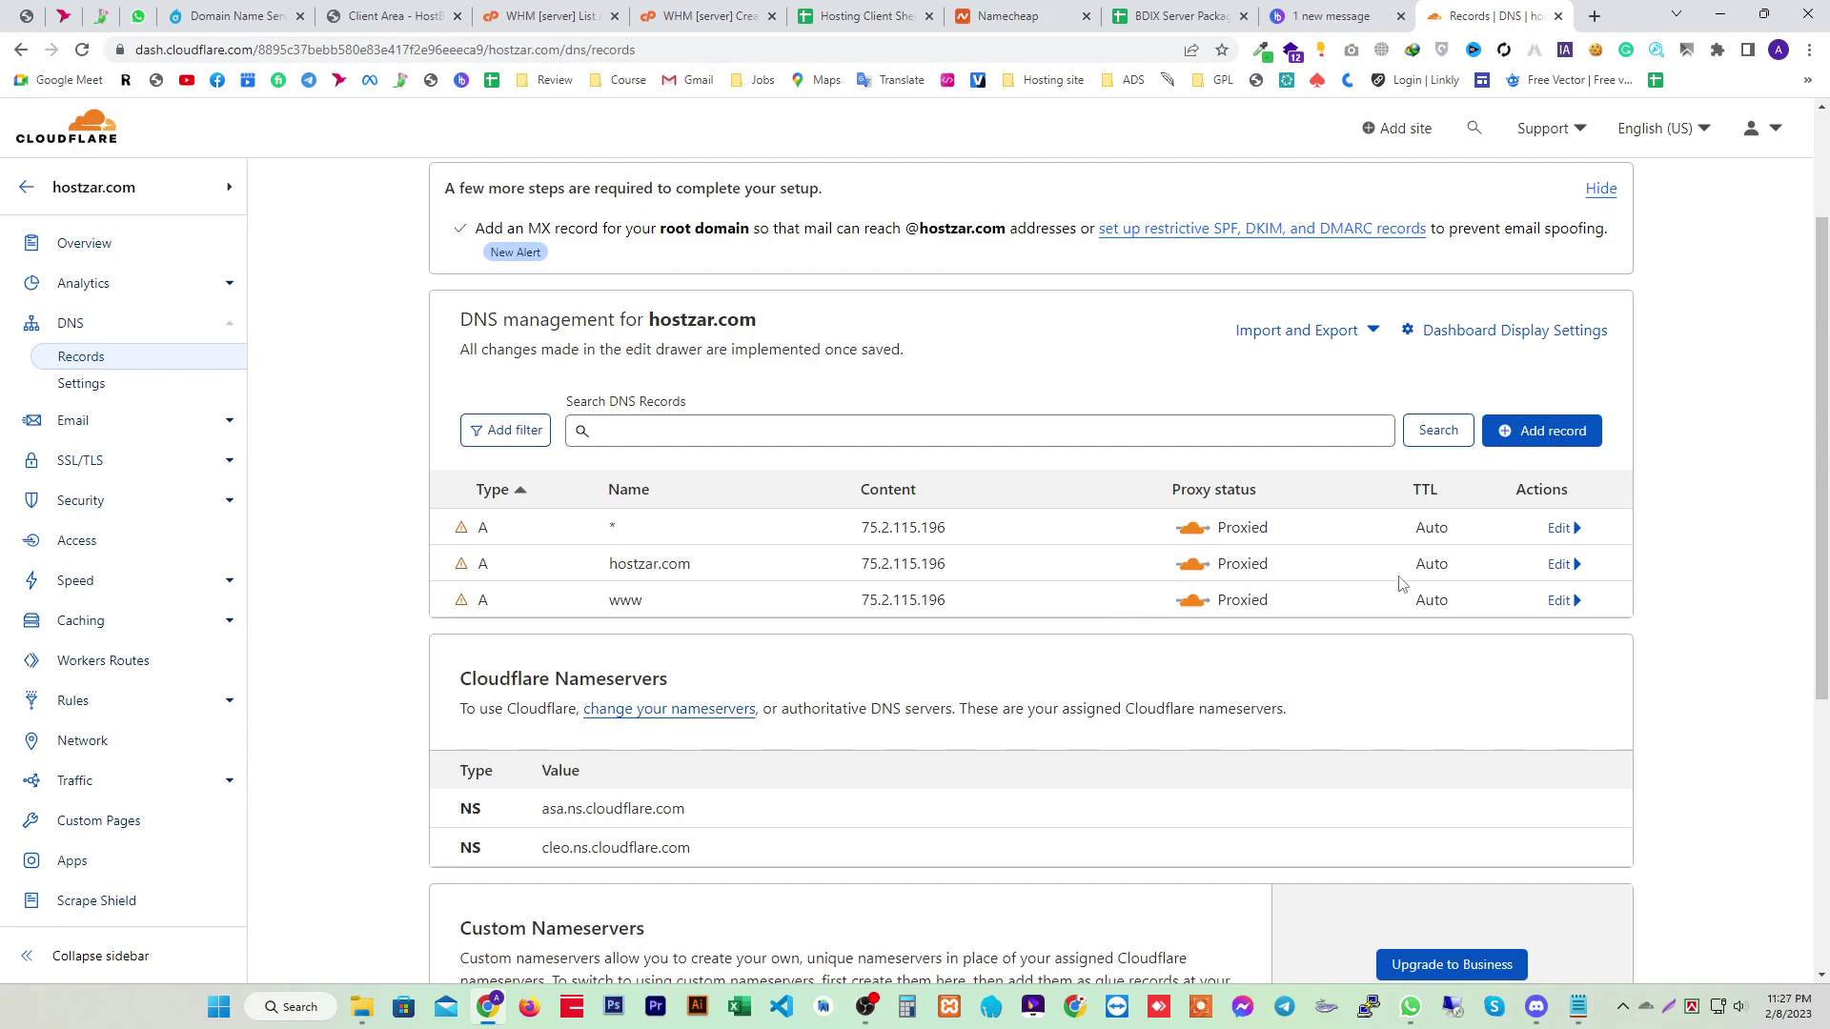
click(1561, 529)
click(524, 929)
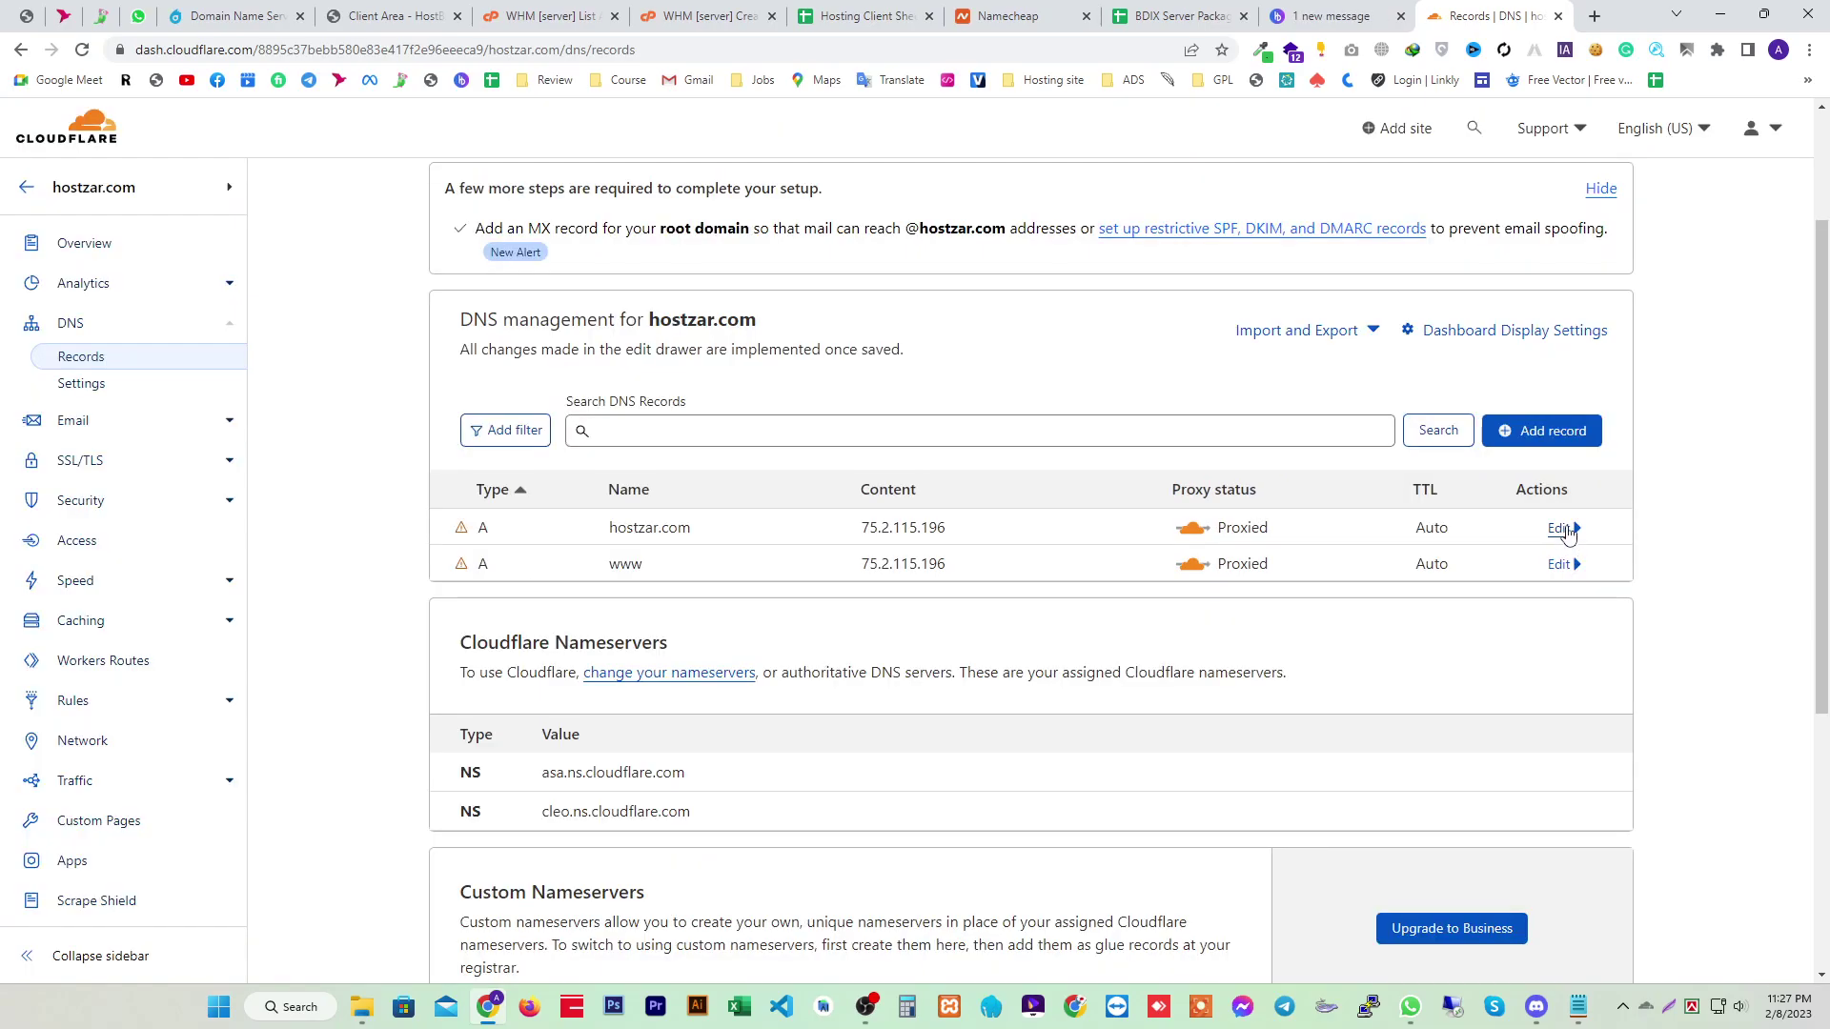
click(1561, 527)
click(524, 929)
click(1273, 627)
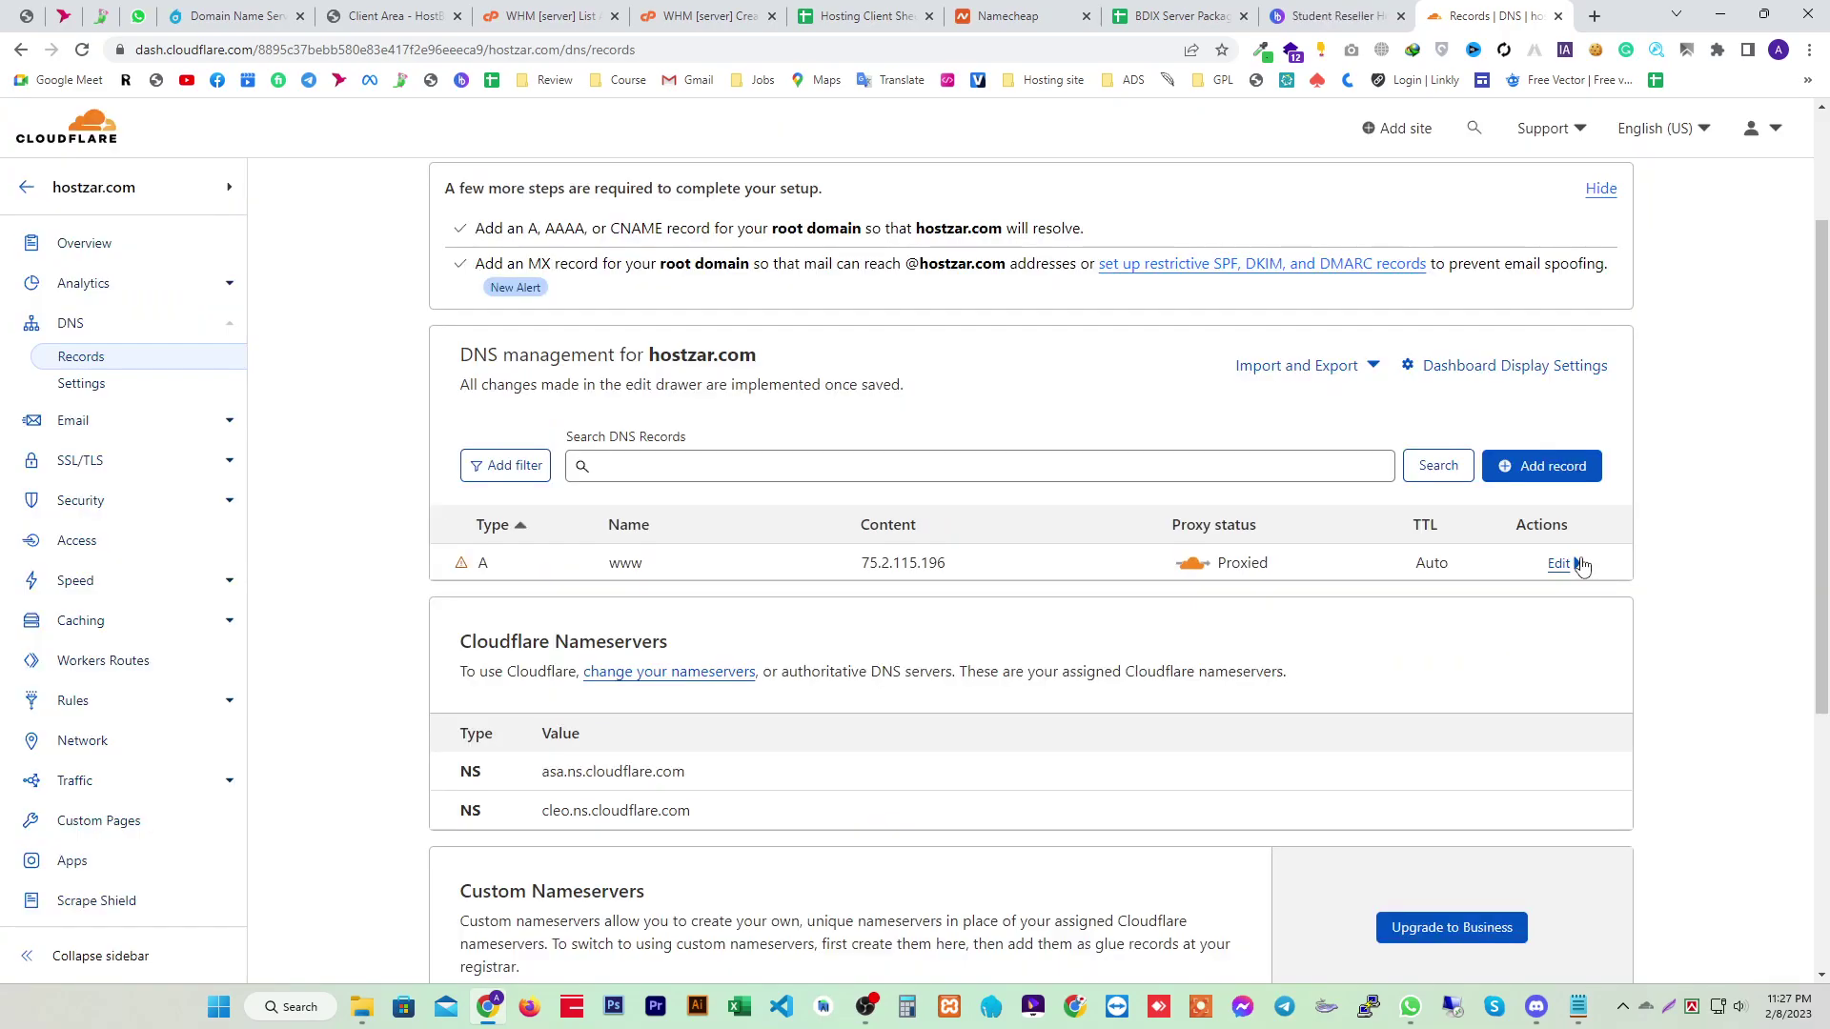
click(1564, 563)
click(539, 965)
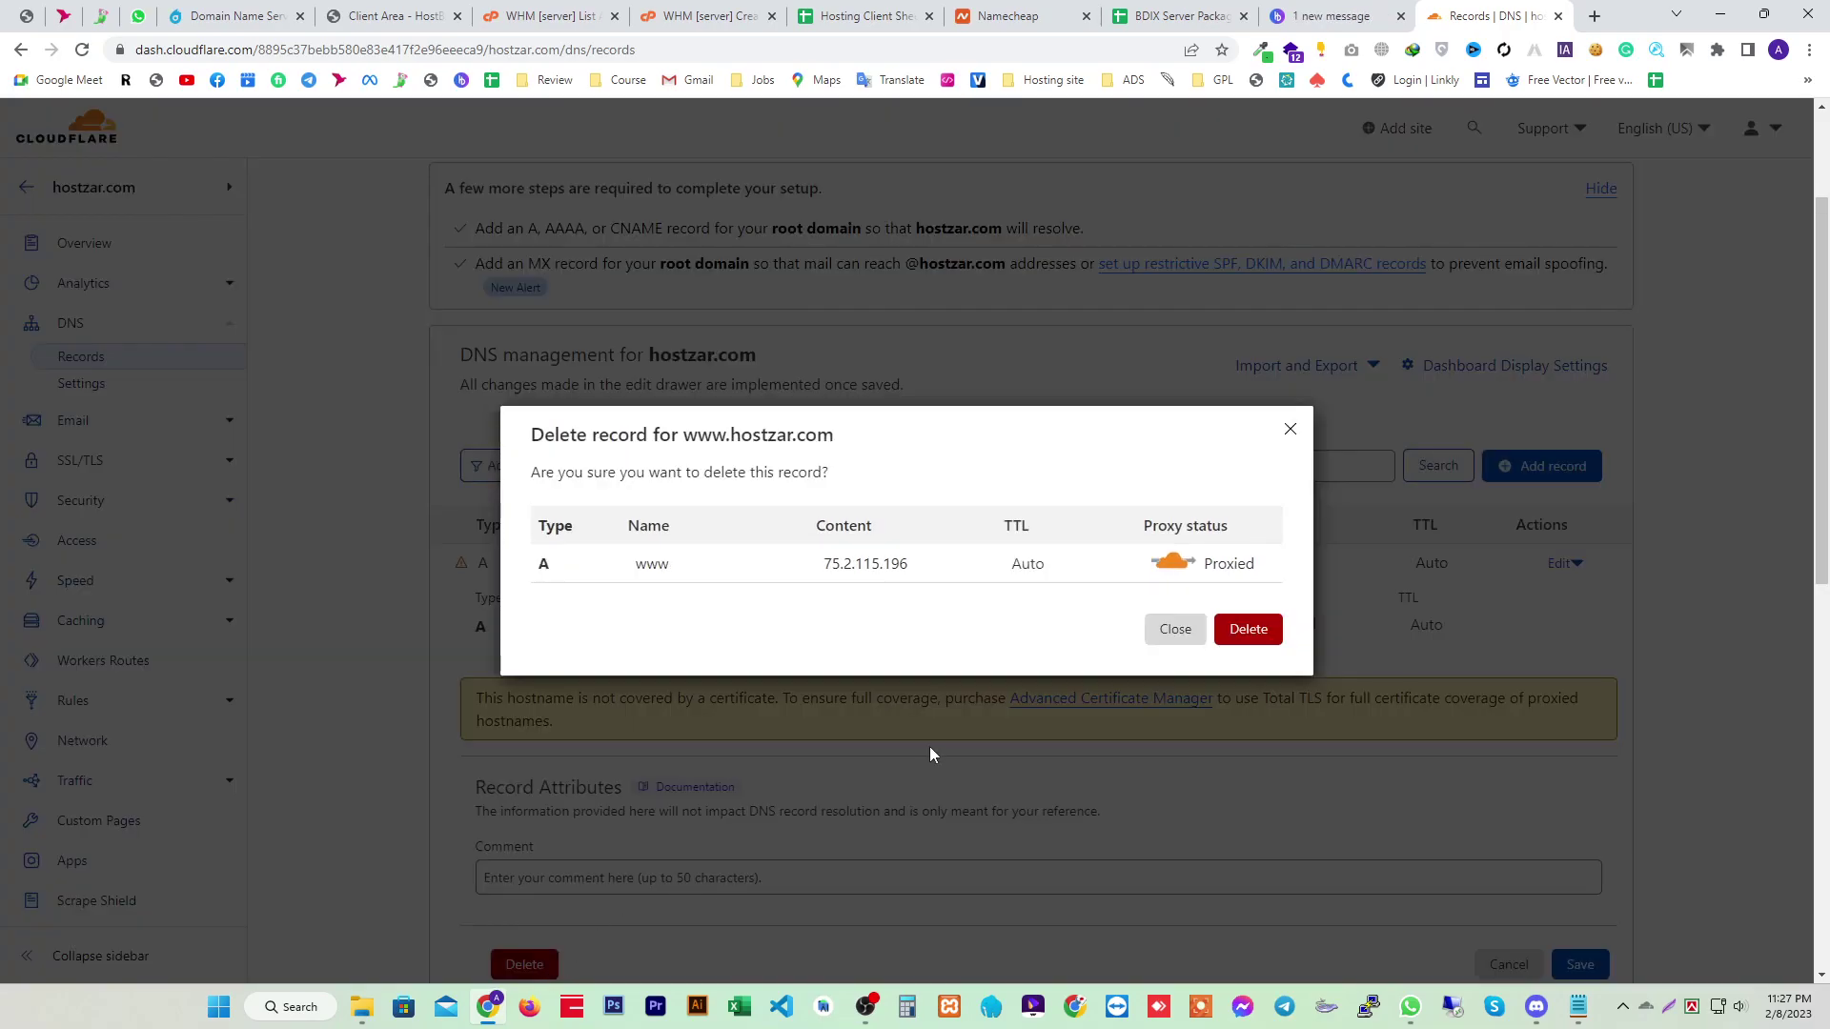
click(1244, 629)
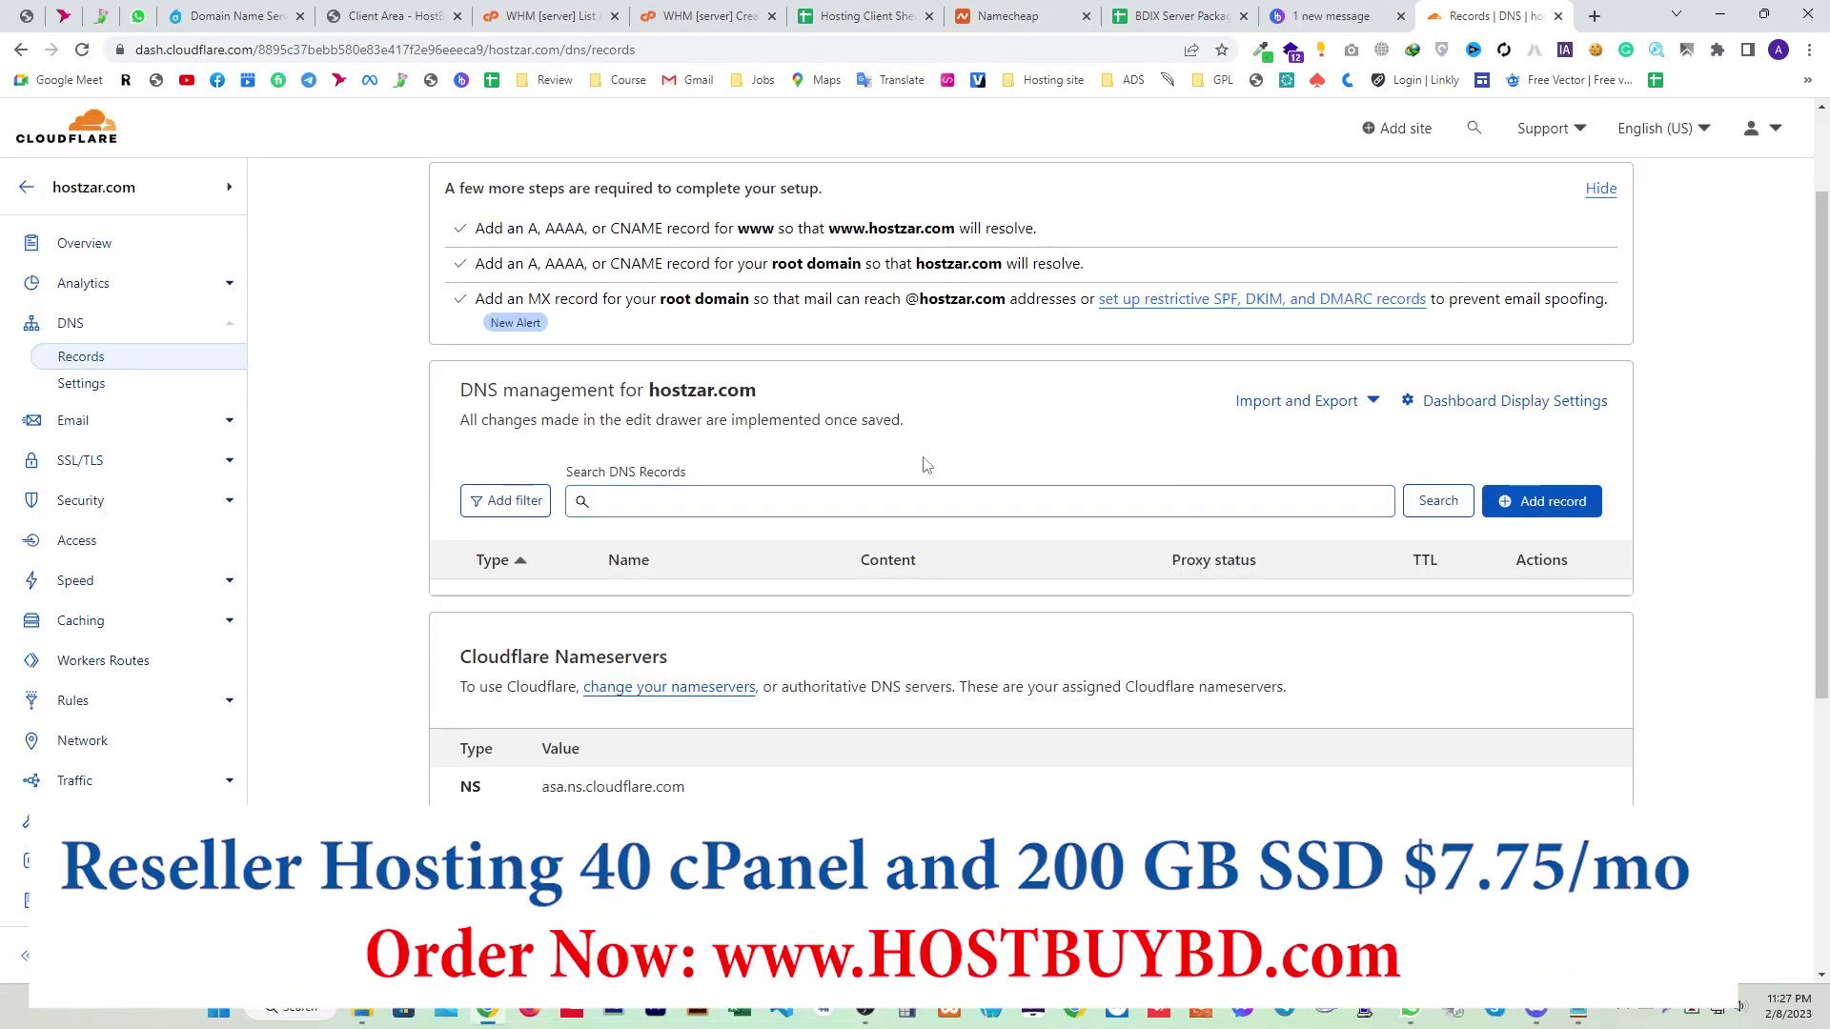
Start a new A record for hostzar.com with @ as its name
scroll(693, 479, up, 1)
click(1549, 596)
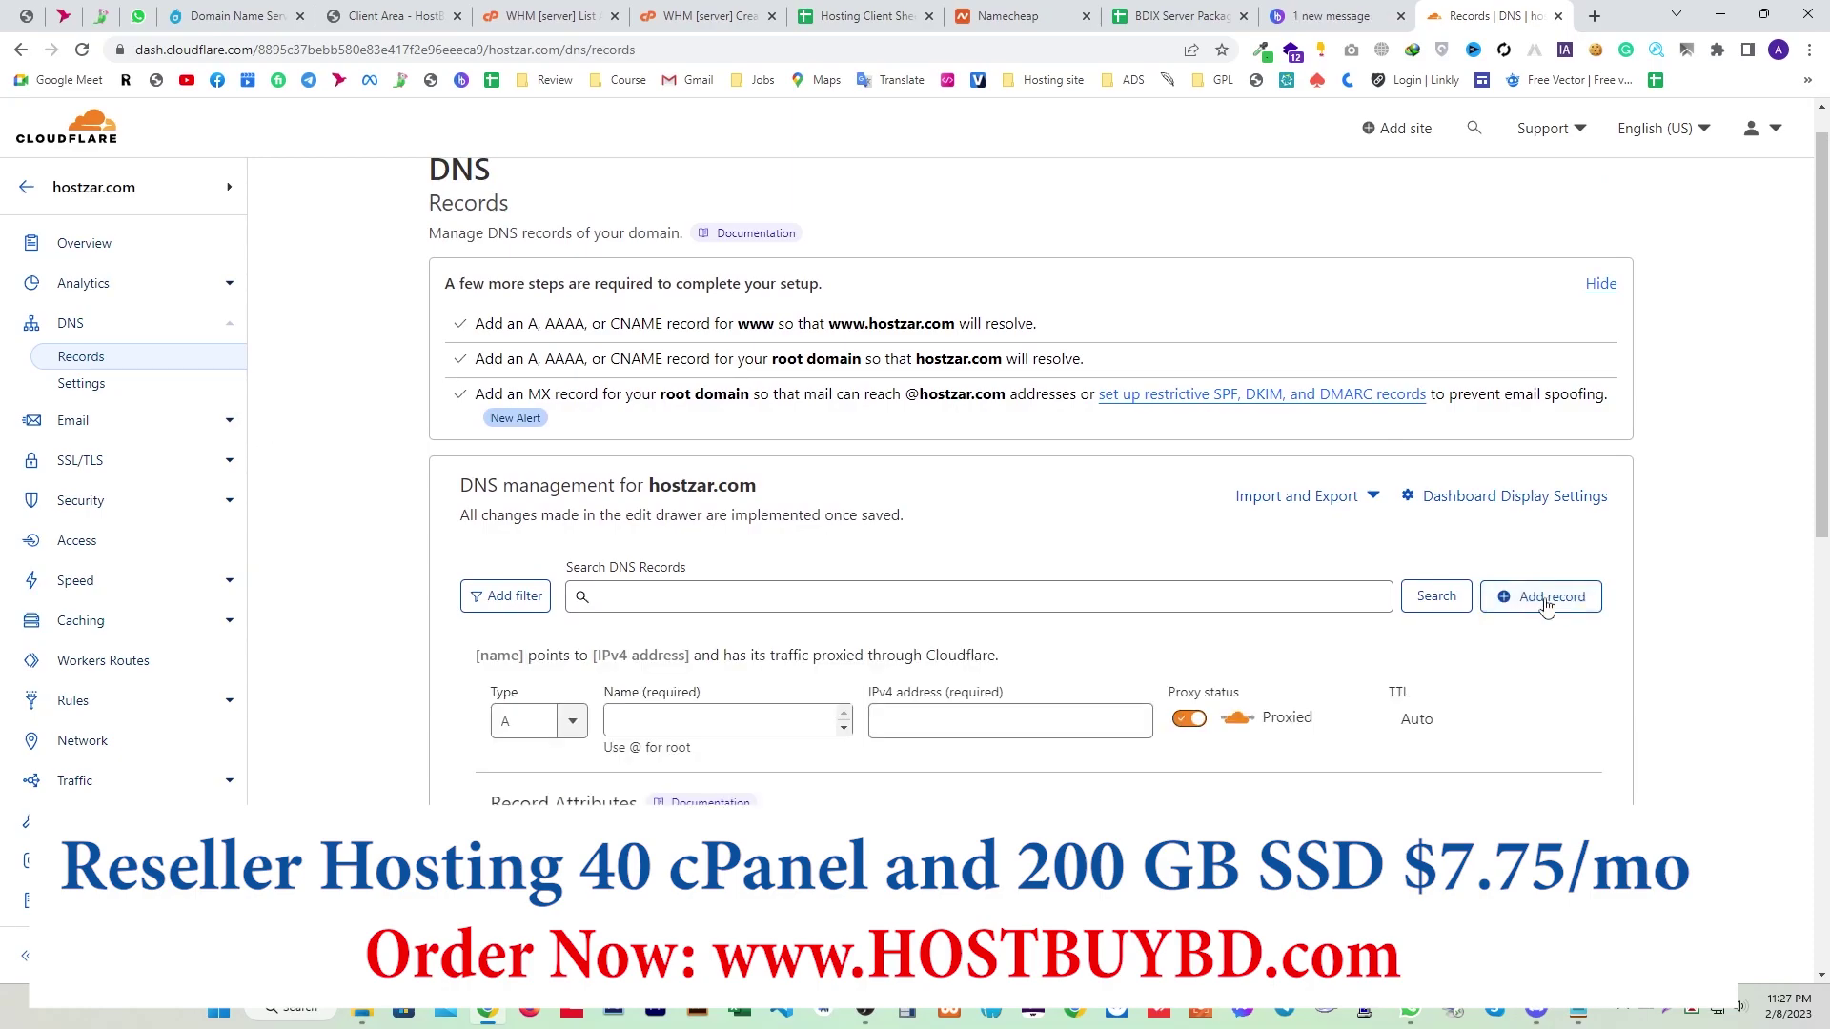
scroll(1124, 586, down, 2)
click(662, 529)
click(649, 534)
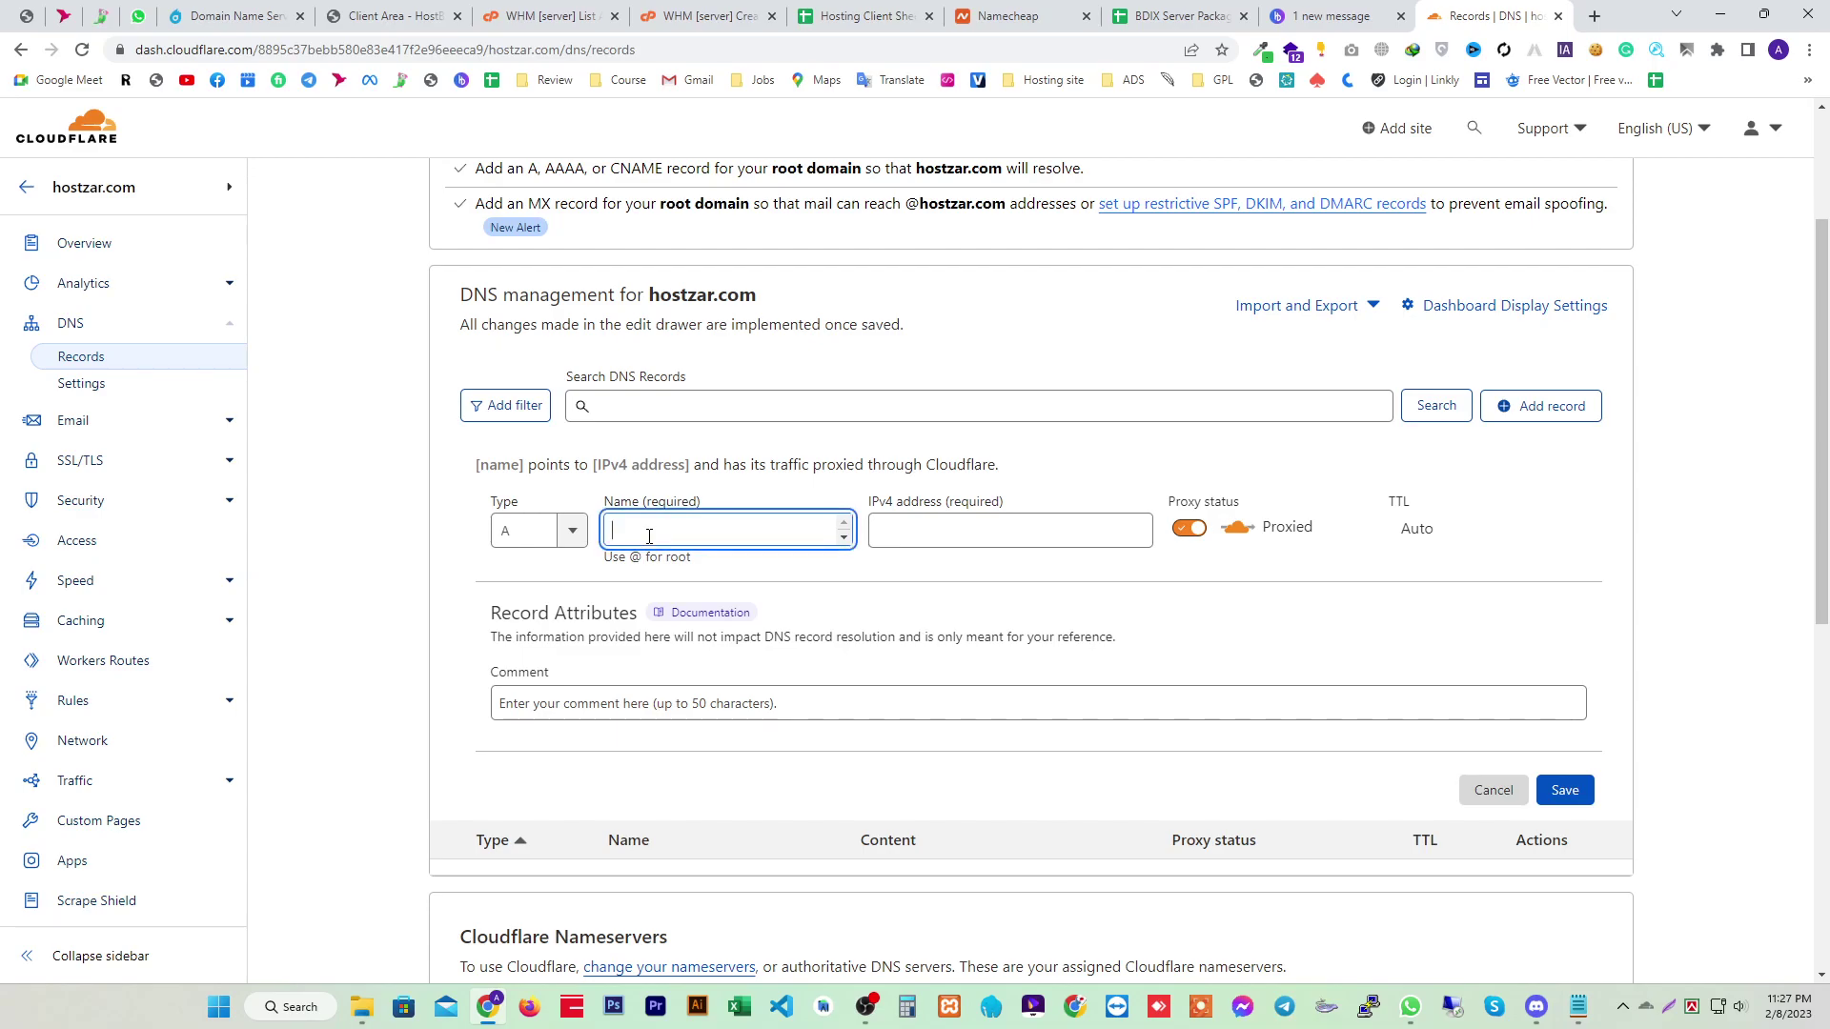
text(@)
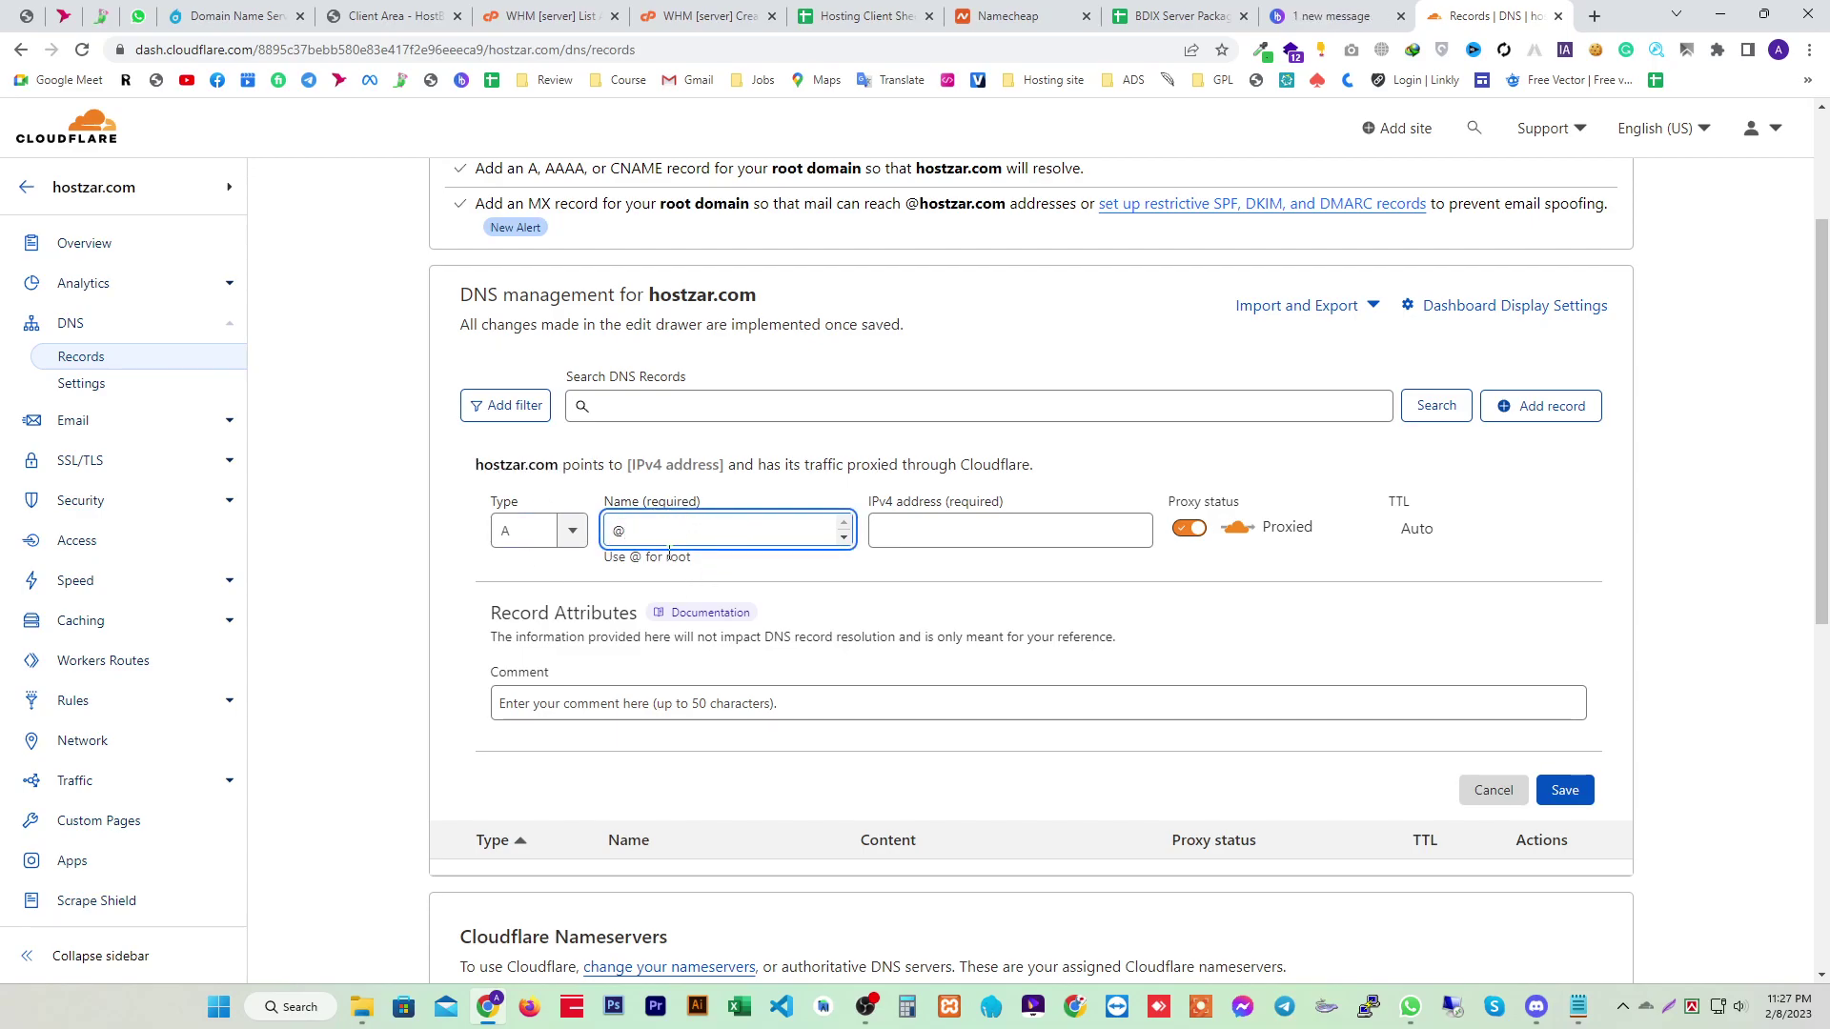
drag(477, 467, 551, 466)
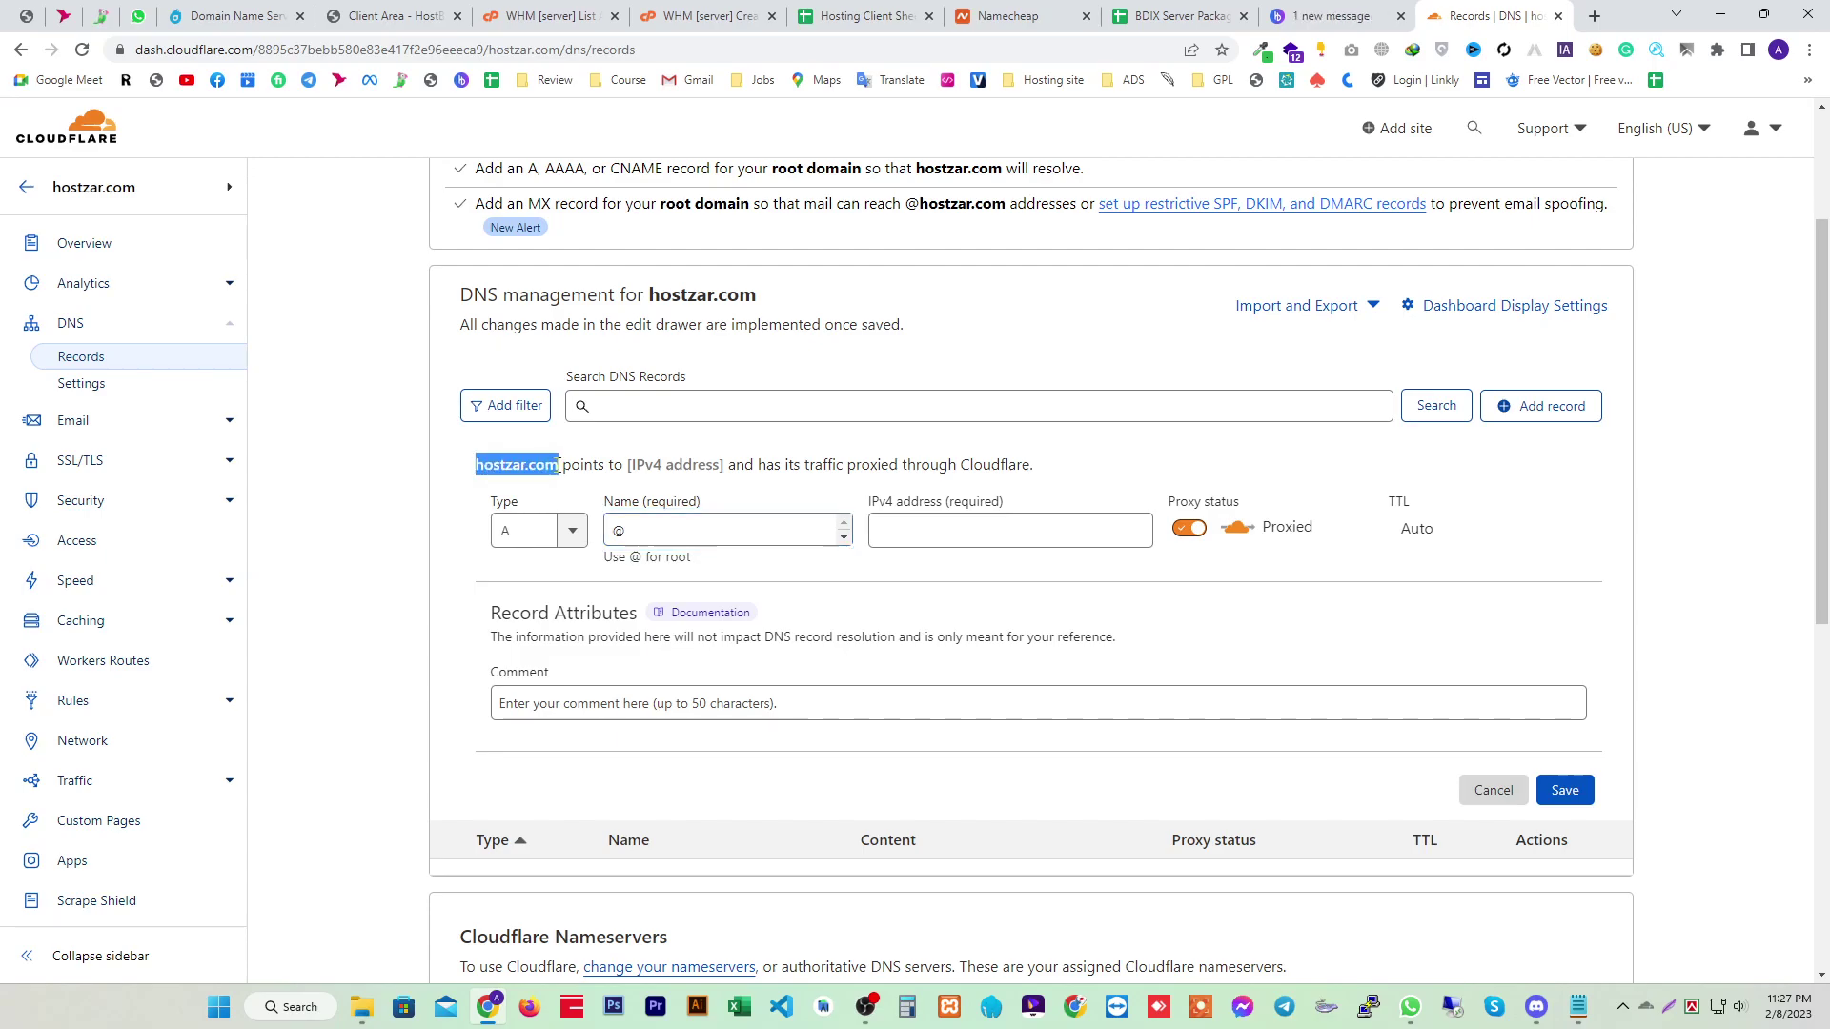
Copy the IP address 78.46.82.239 from Domain.txt in Notepad, enter it as the root record's IPv4 address in Cloudflare, and save the record
click(1579, 1006)
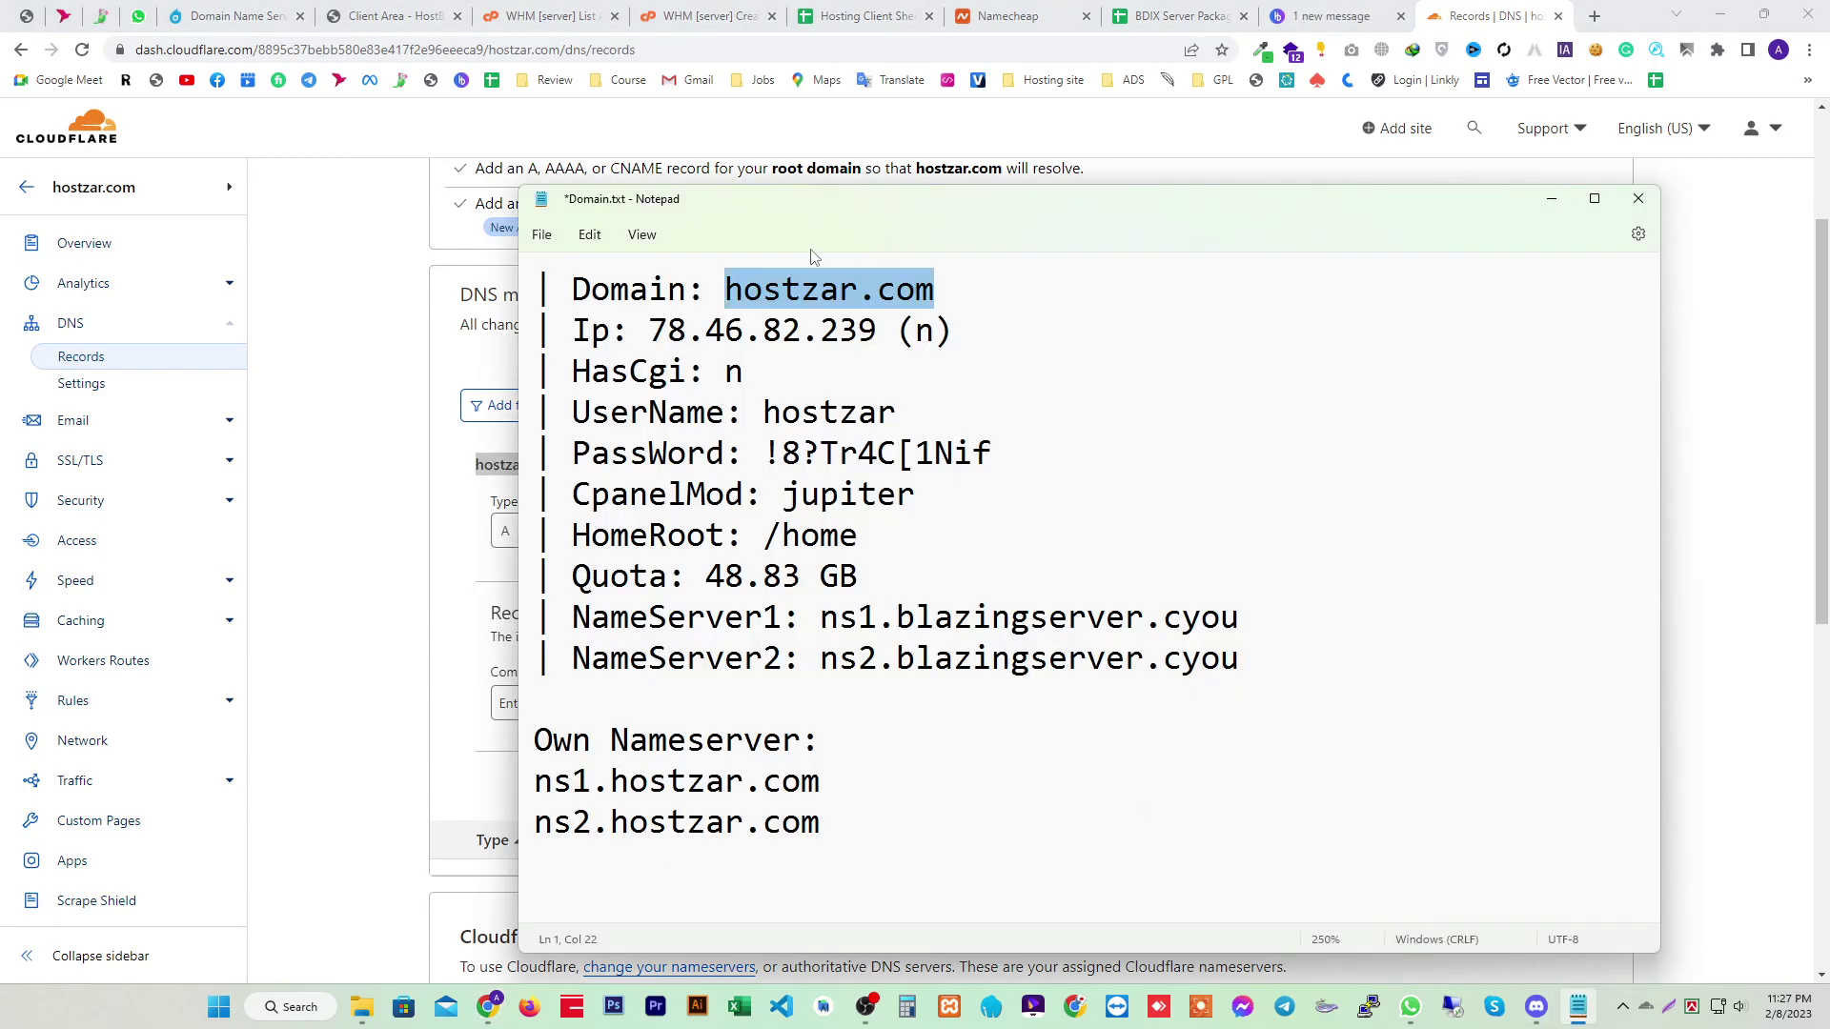
drag(877, 331, 649, 329)
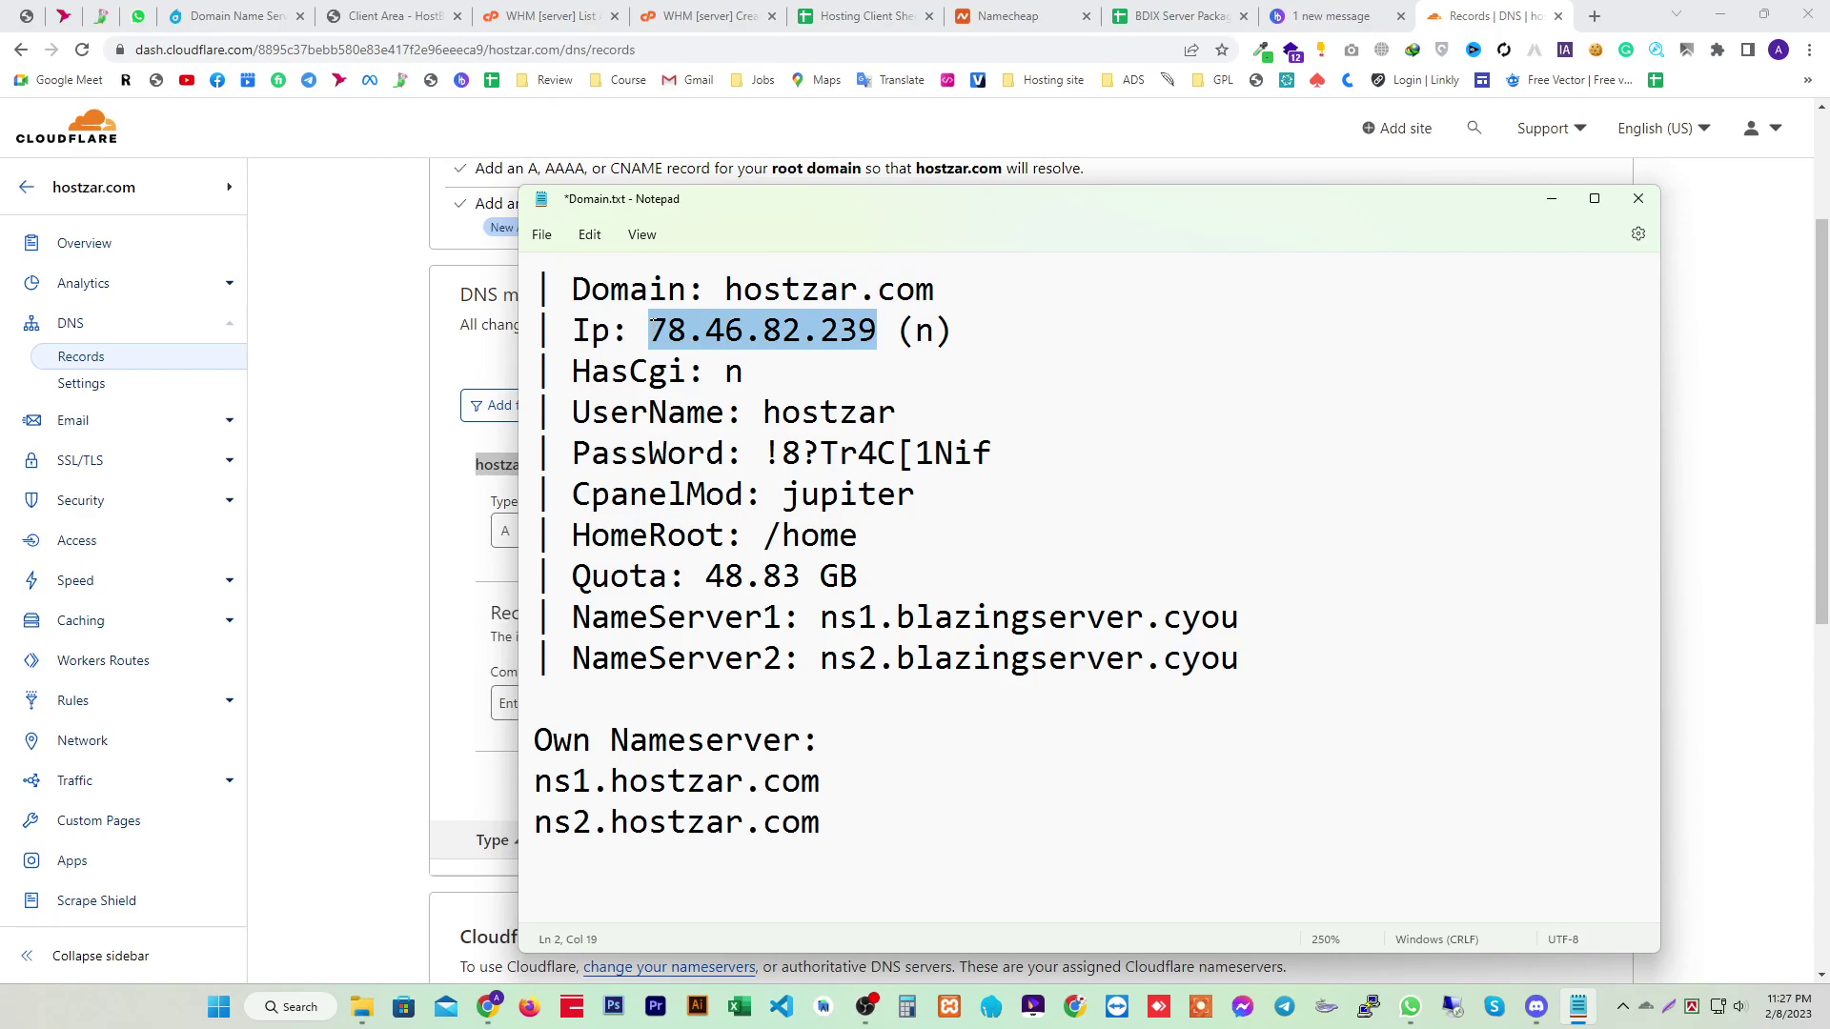
right_click(793, 331)
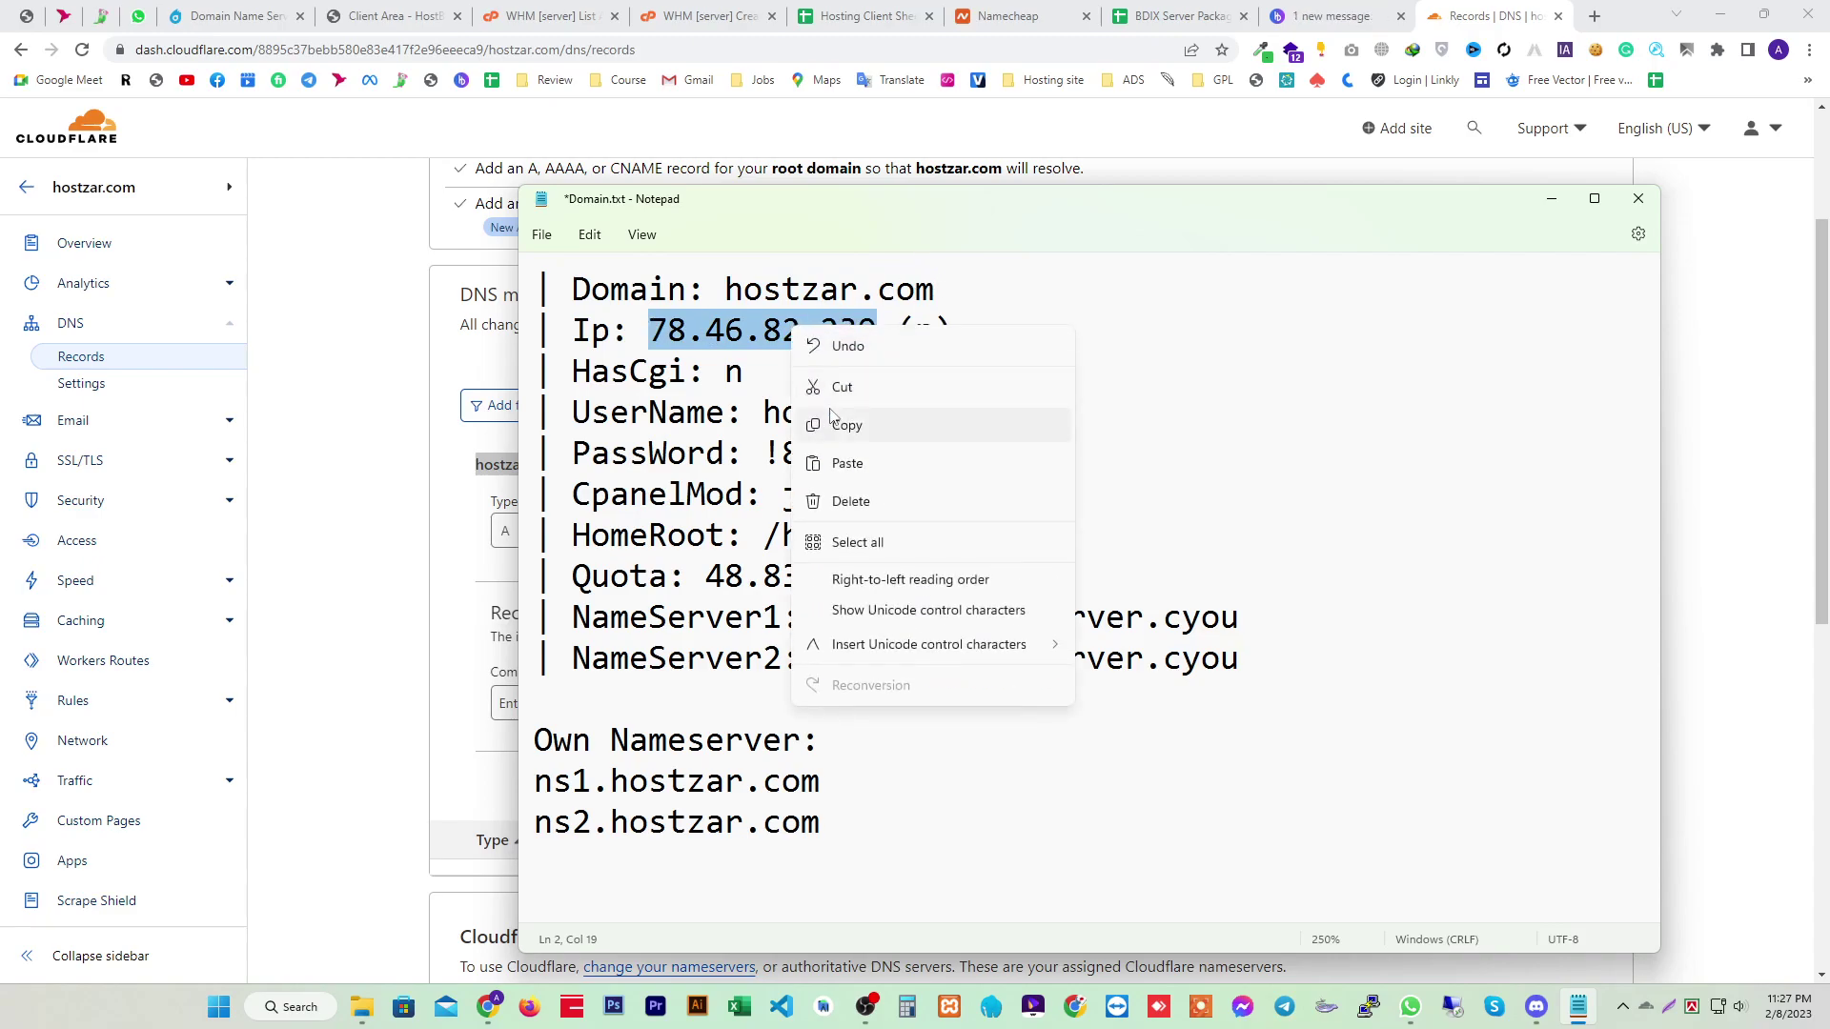
click(844, 425)
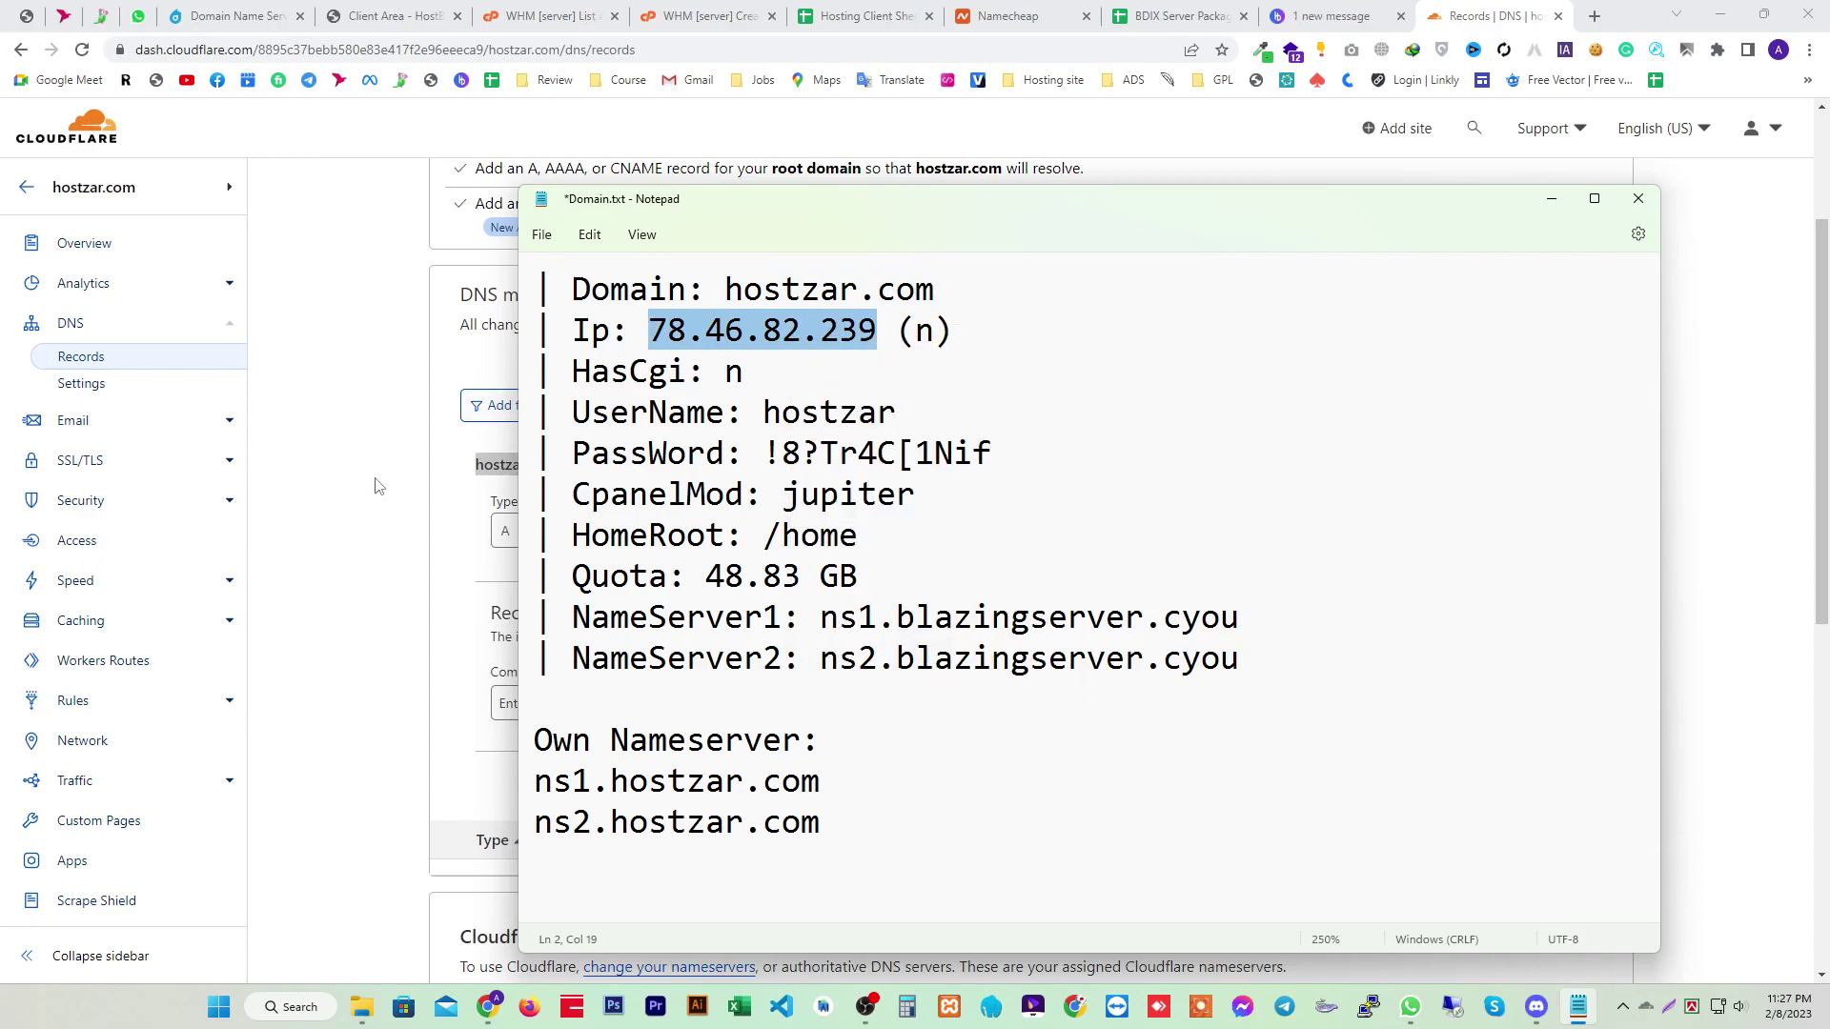
click(350, 542)
click(946, 528)
right_click(950, 532)
click(999, 676)
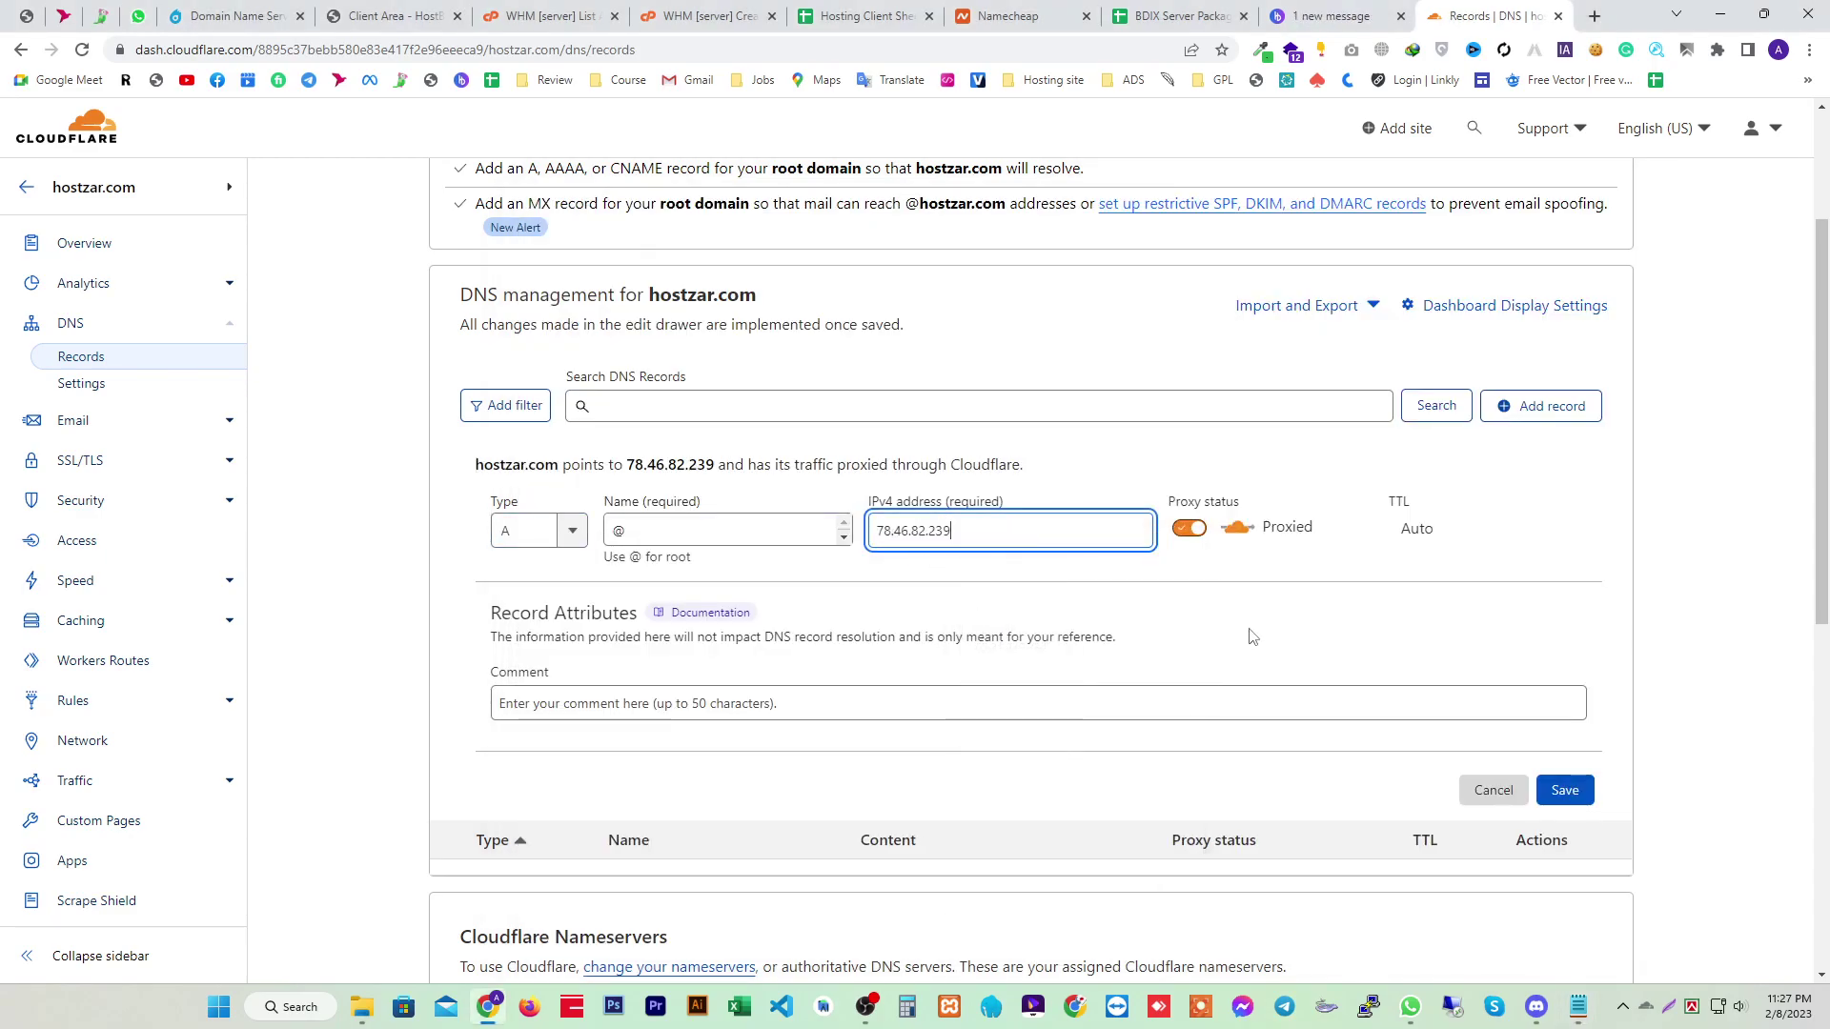
click(1565, 791)
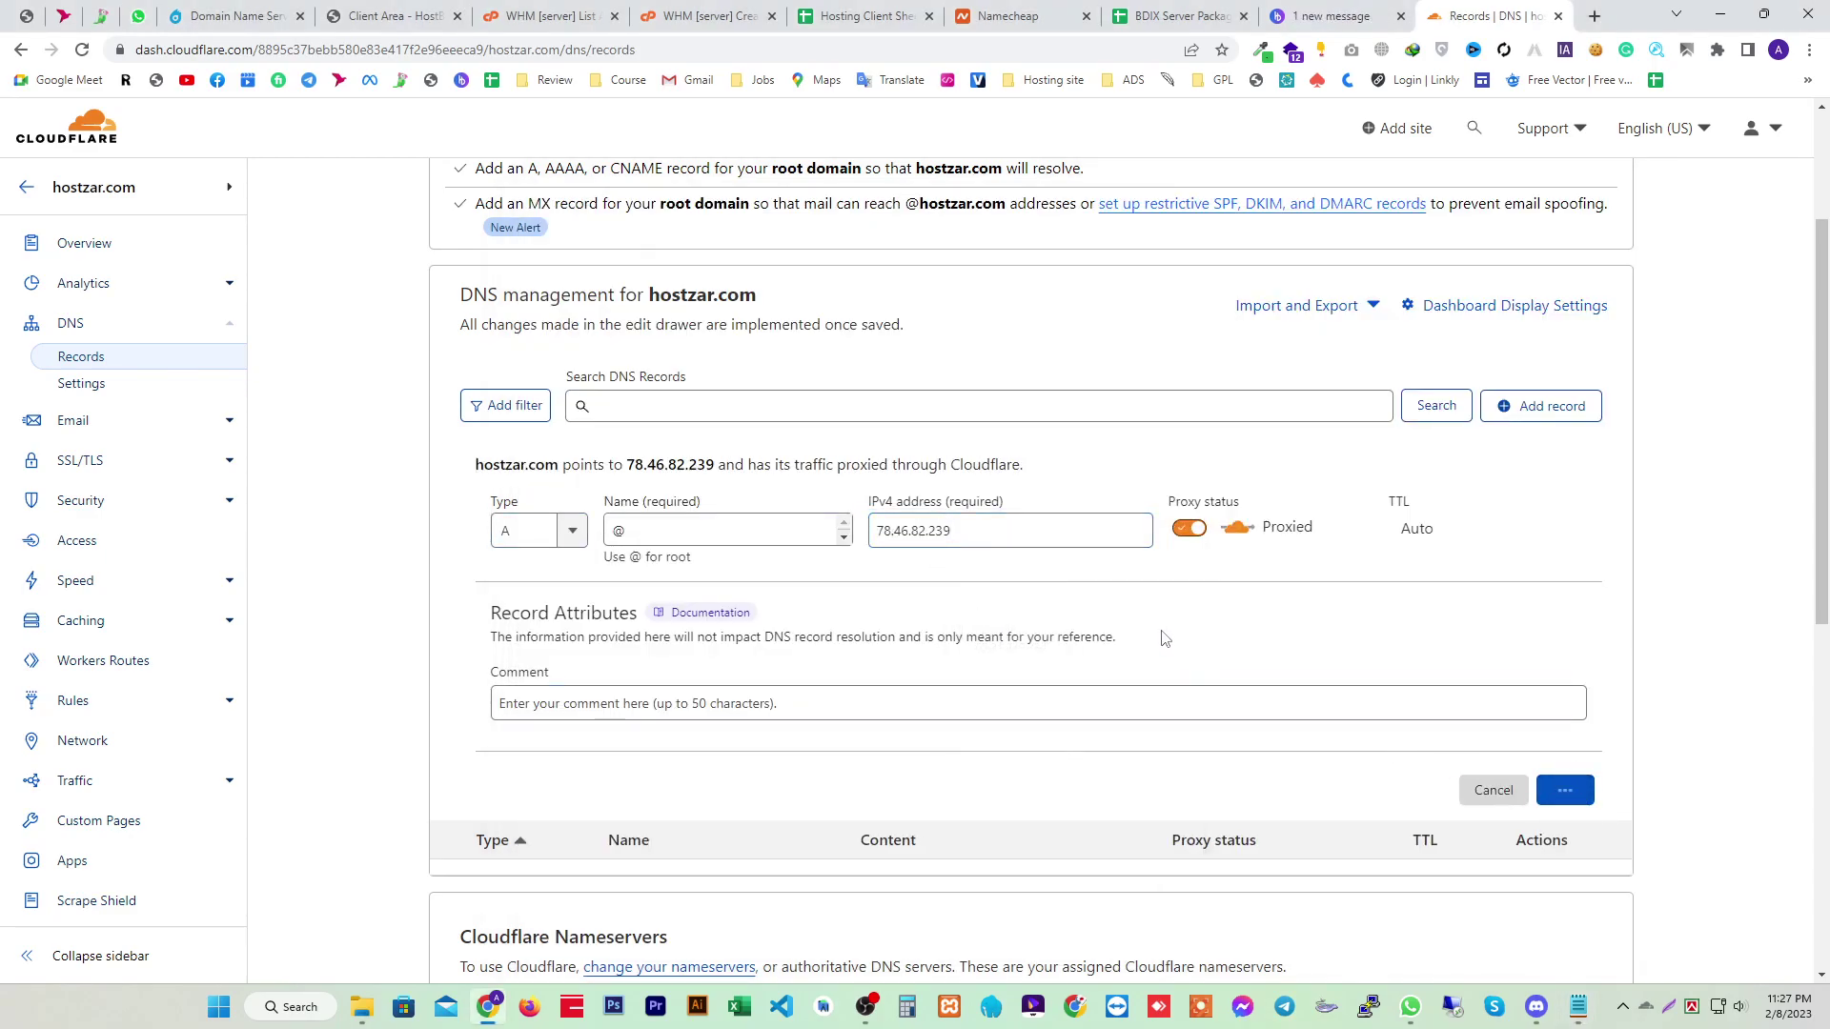
drag(727, 470, 621, 468)
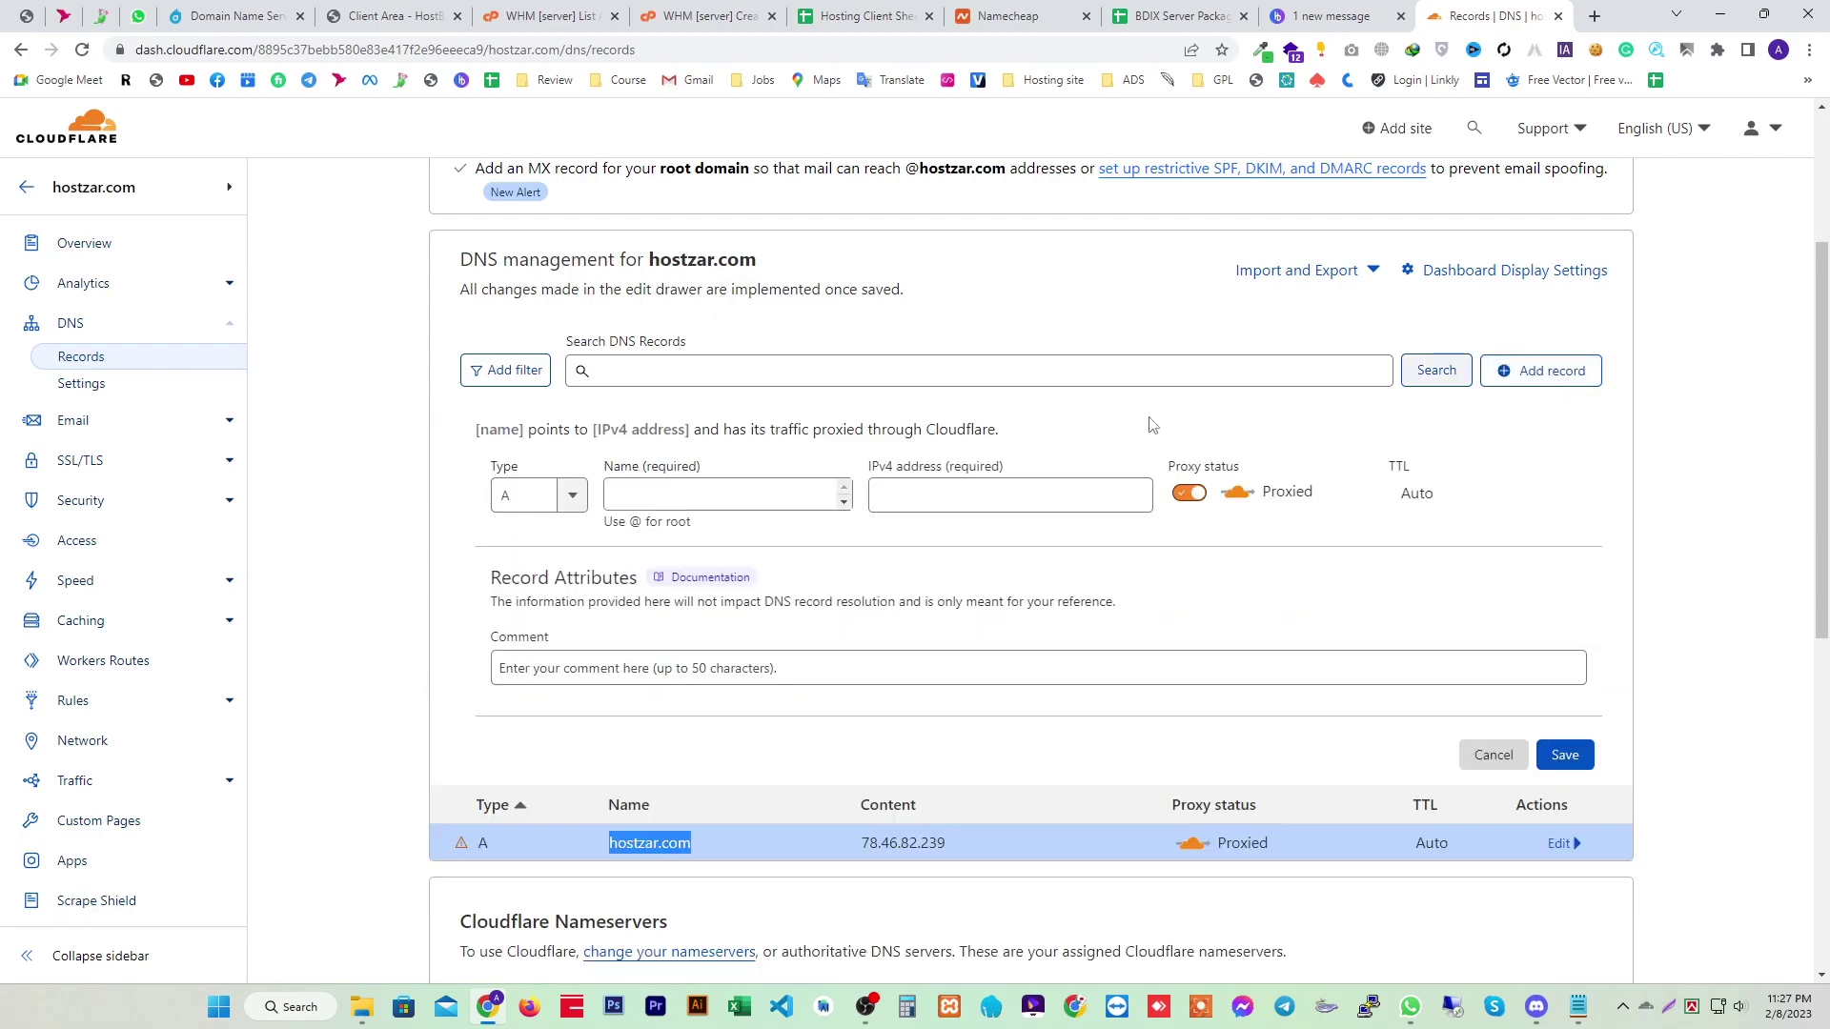
Add a proxied CNAME record named www with hostzar.com as its target and save it
click(570, 496)
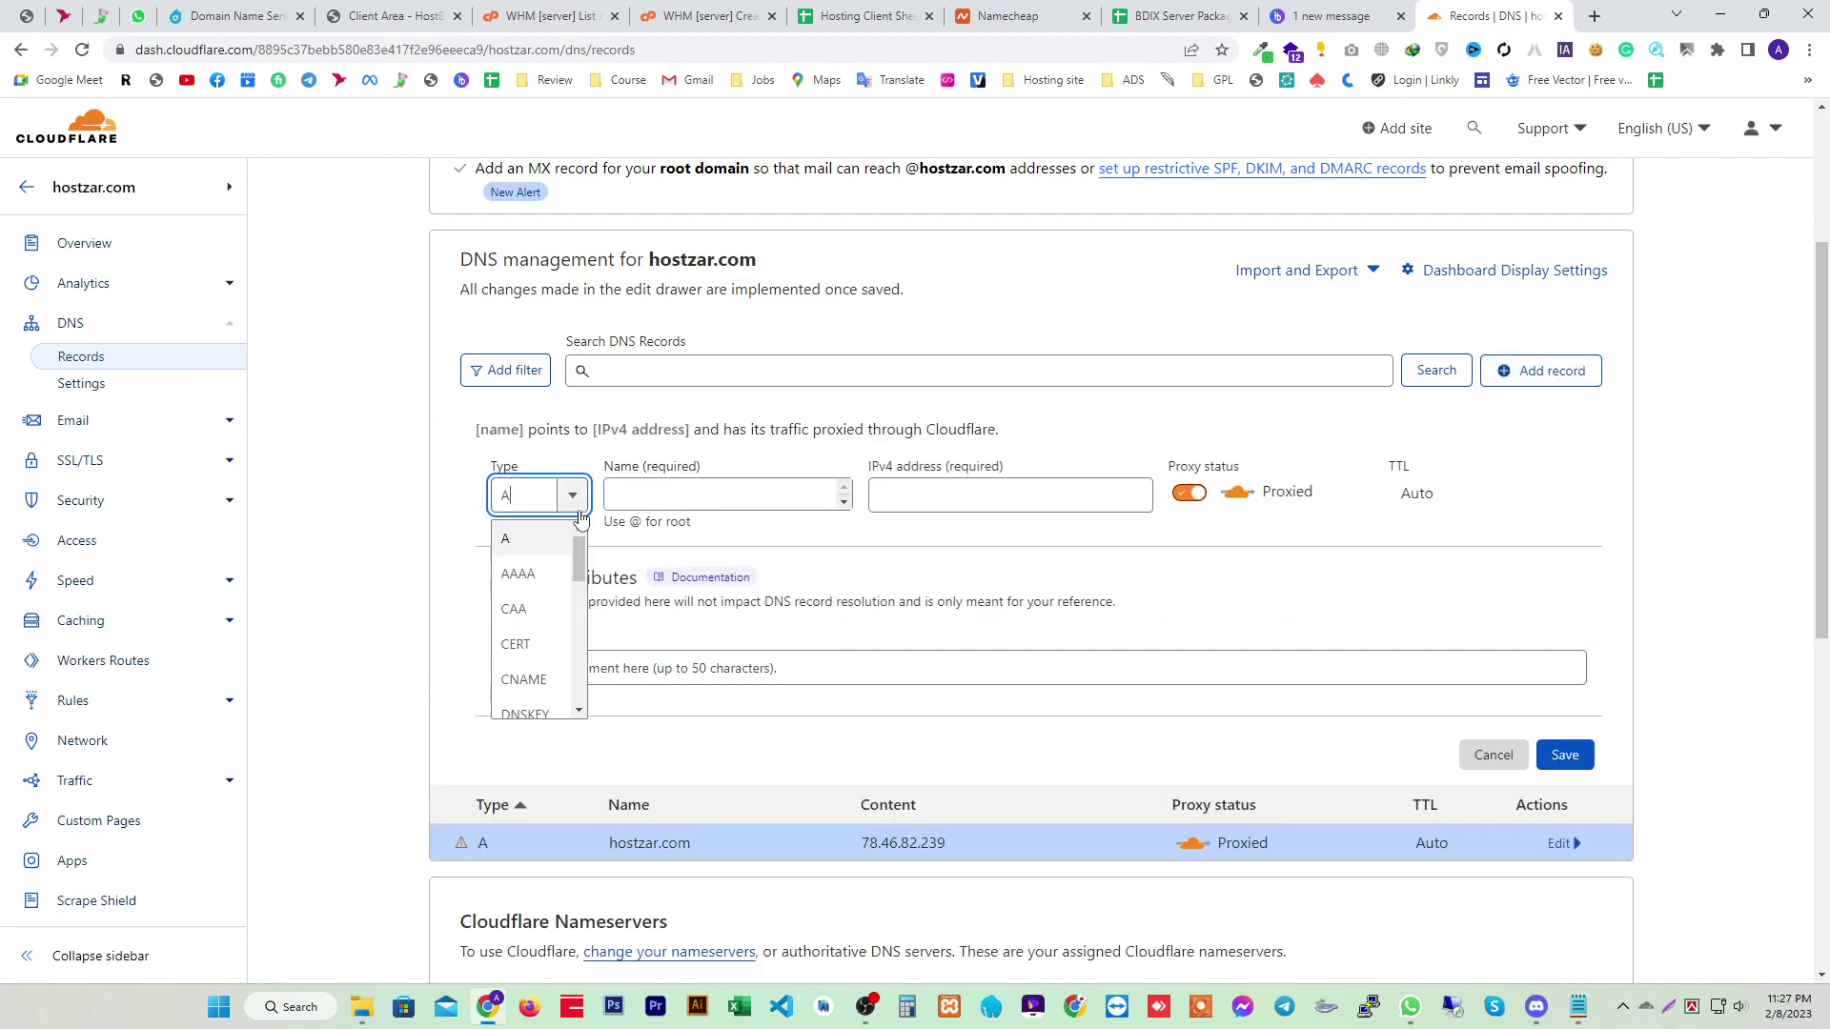
click(534, 680)
click(730, 493)
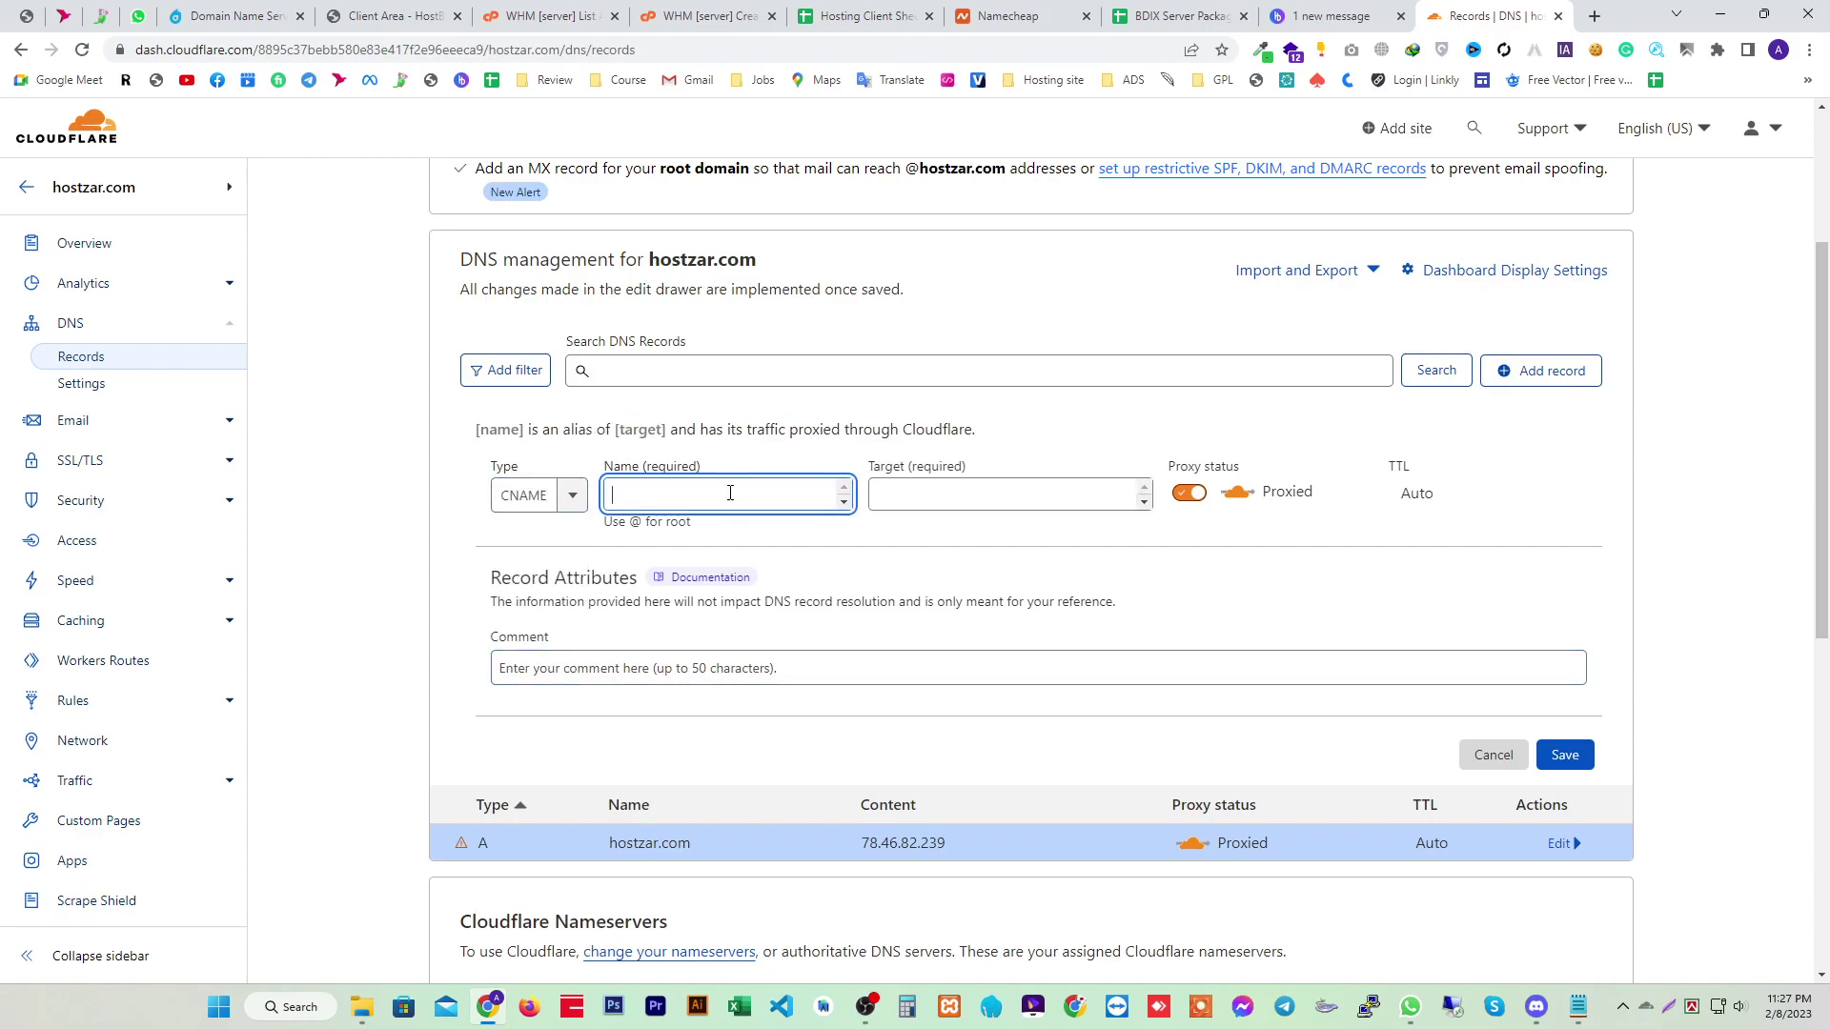
text(www)
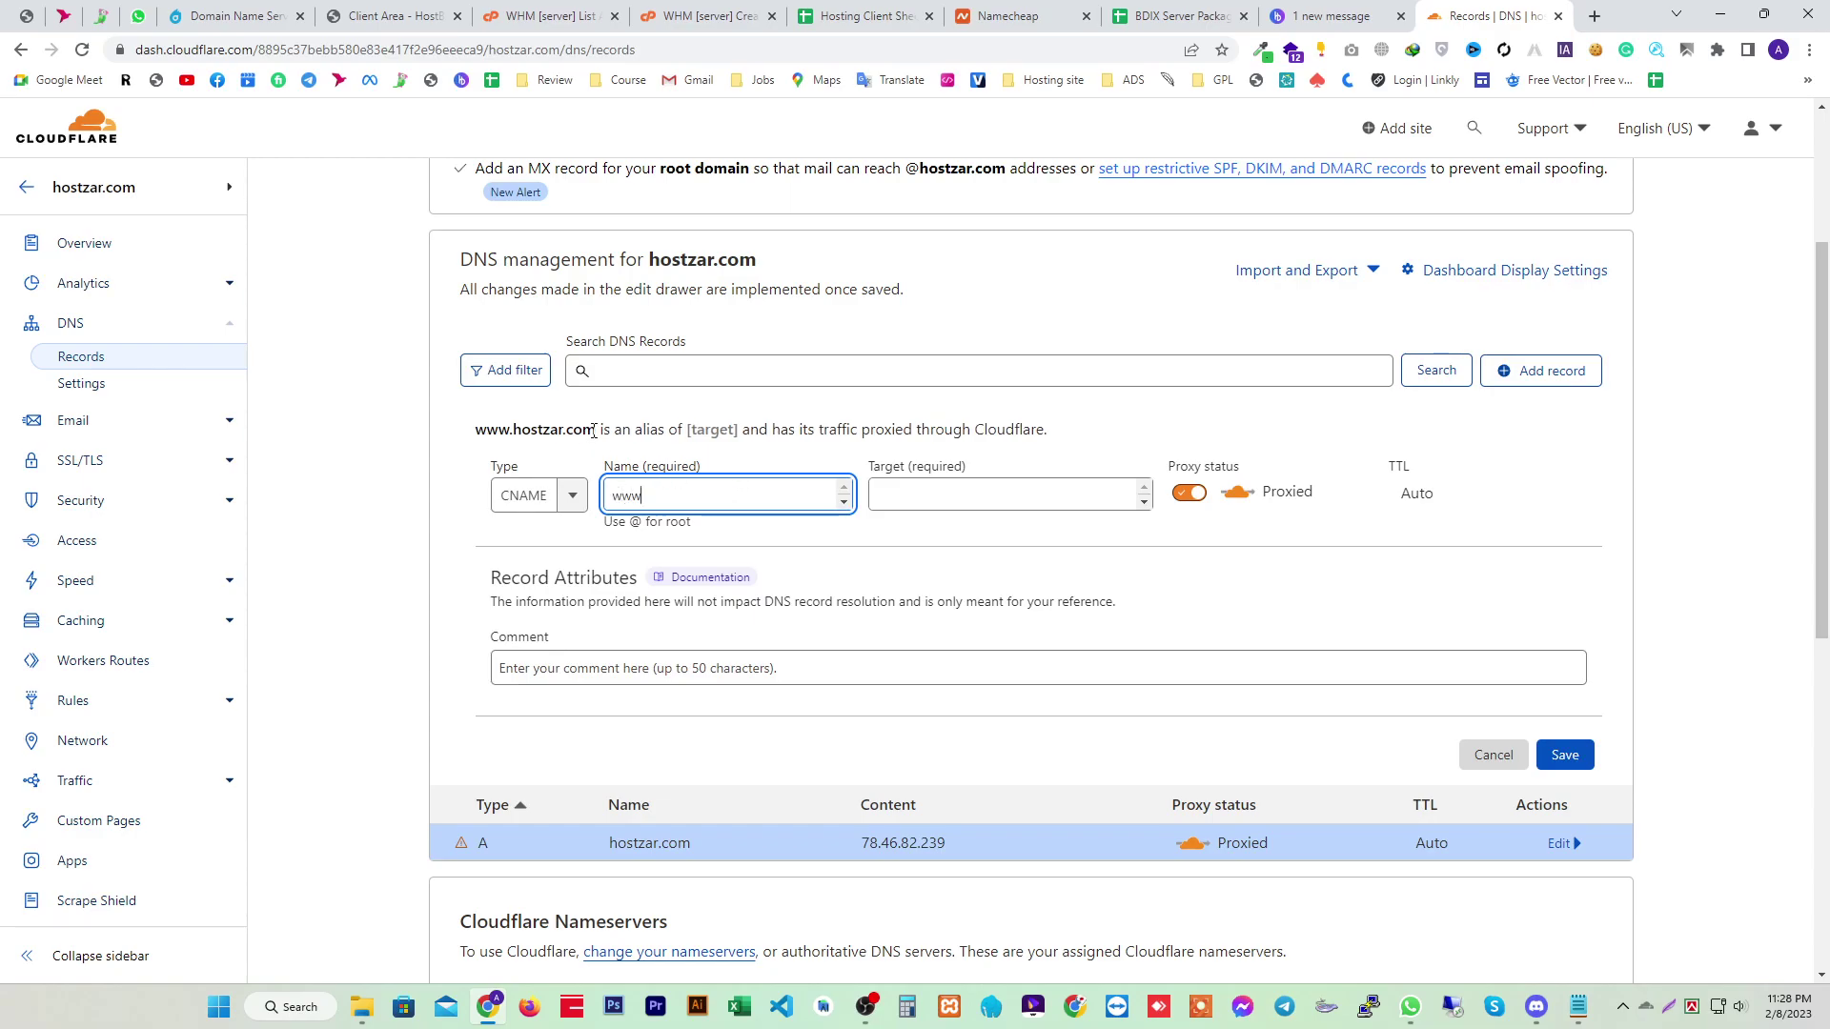
drag(592, 431, 516, 435)
right_click(529, 435)
click(558, 448)
click(1015, 495)
right_click(1000, 497)
click(1065, 643)
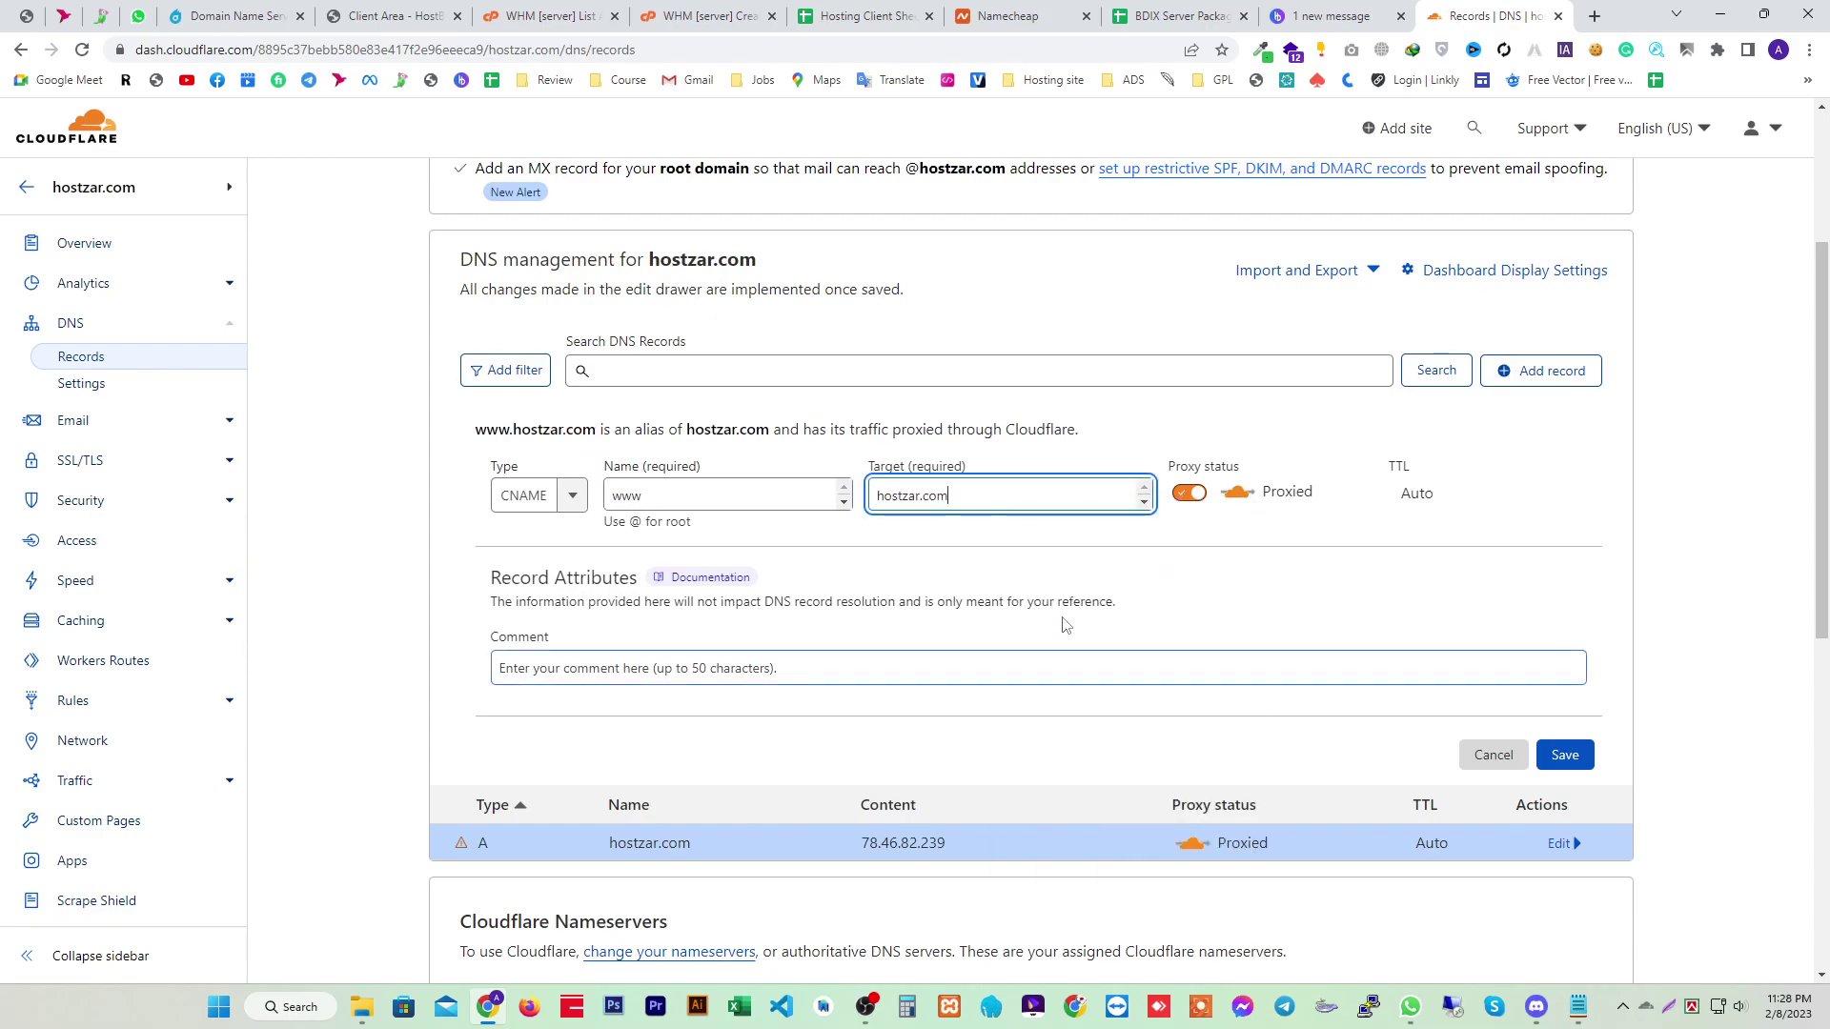
click(1577, 762)
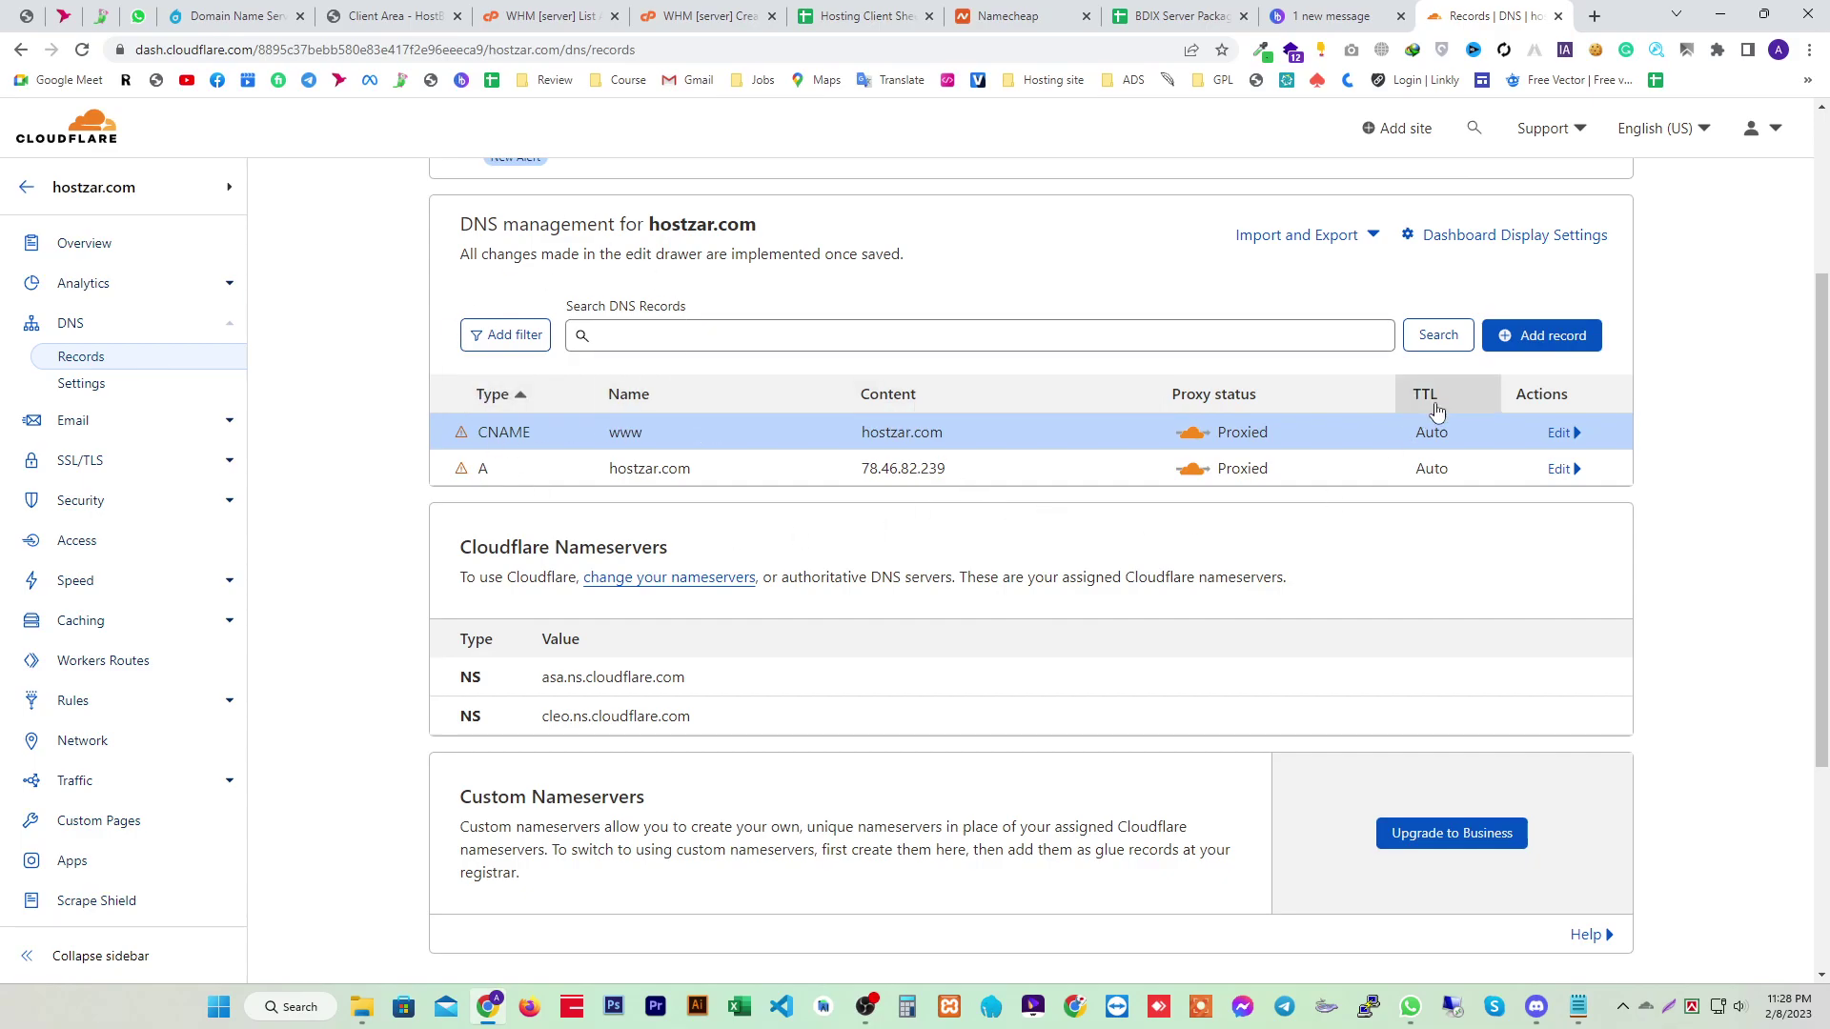
Start another A record in Cloudflare and name it ns1, copying the name from the own-nameserver list in Notepad
click(1546, 340)
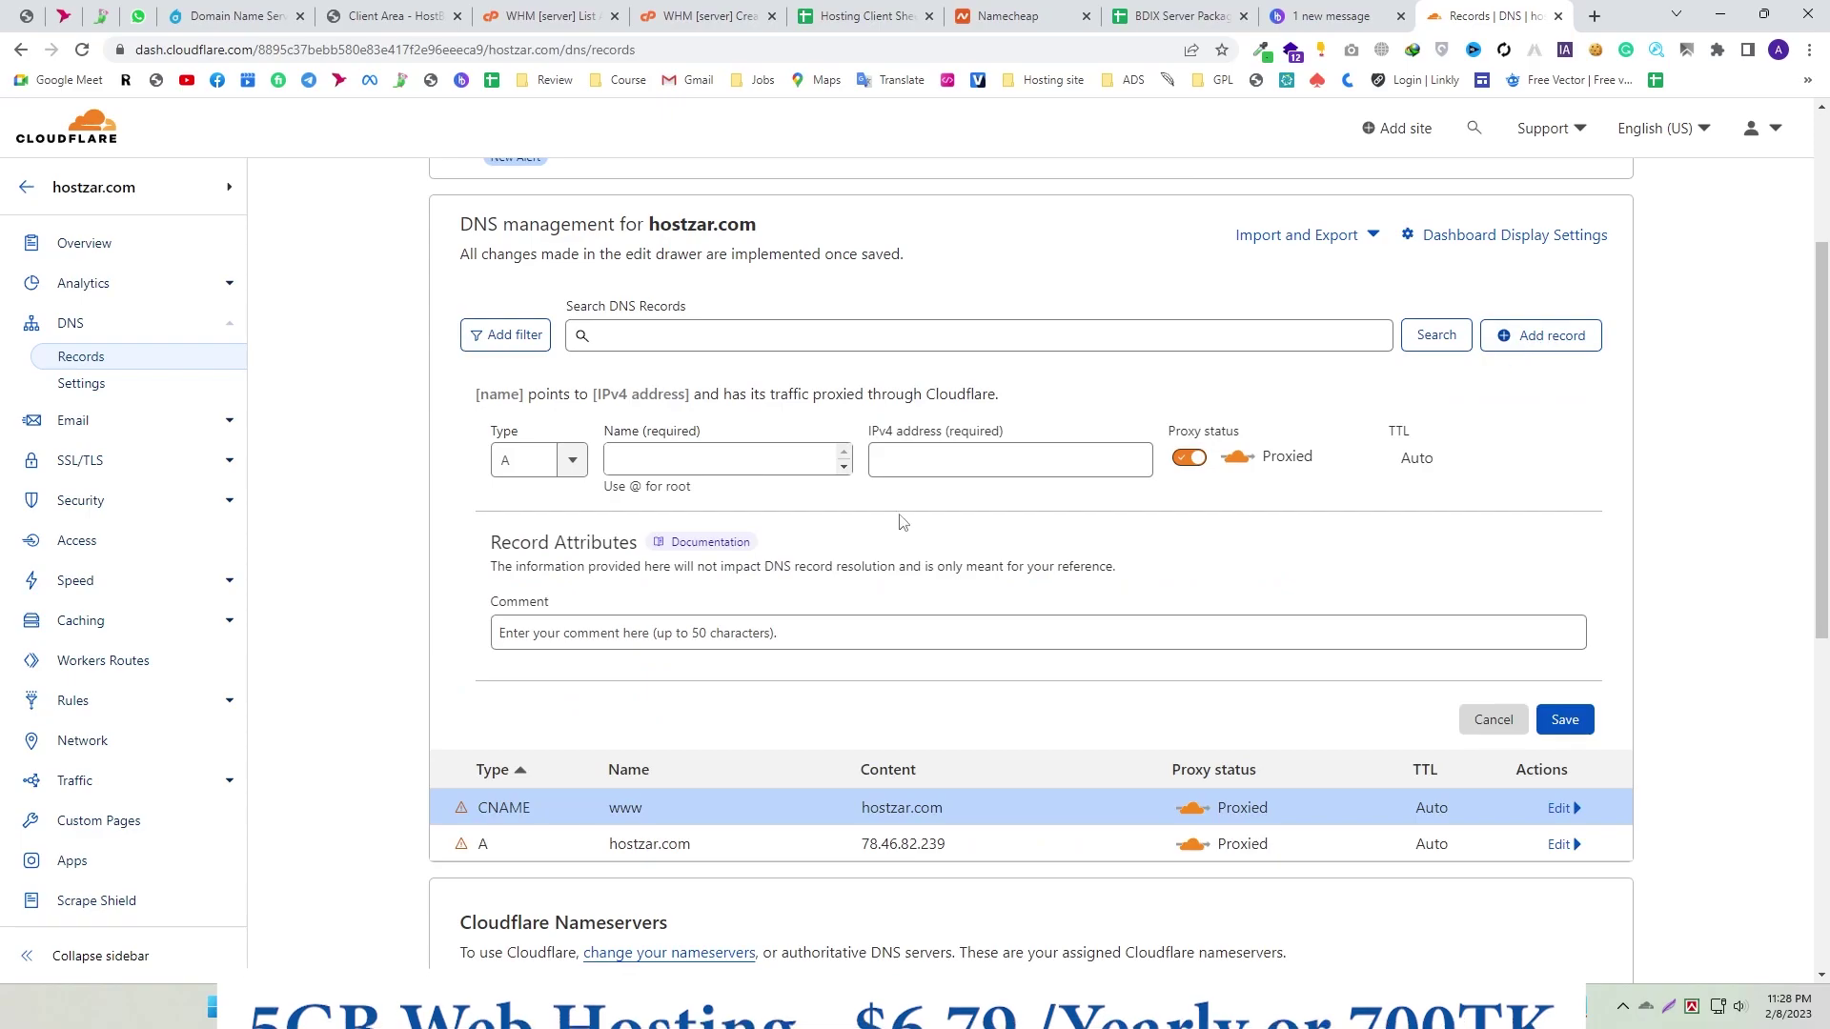
click(614, 460)
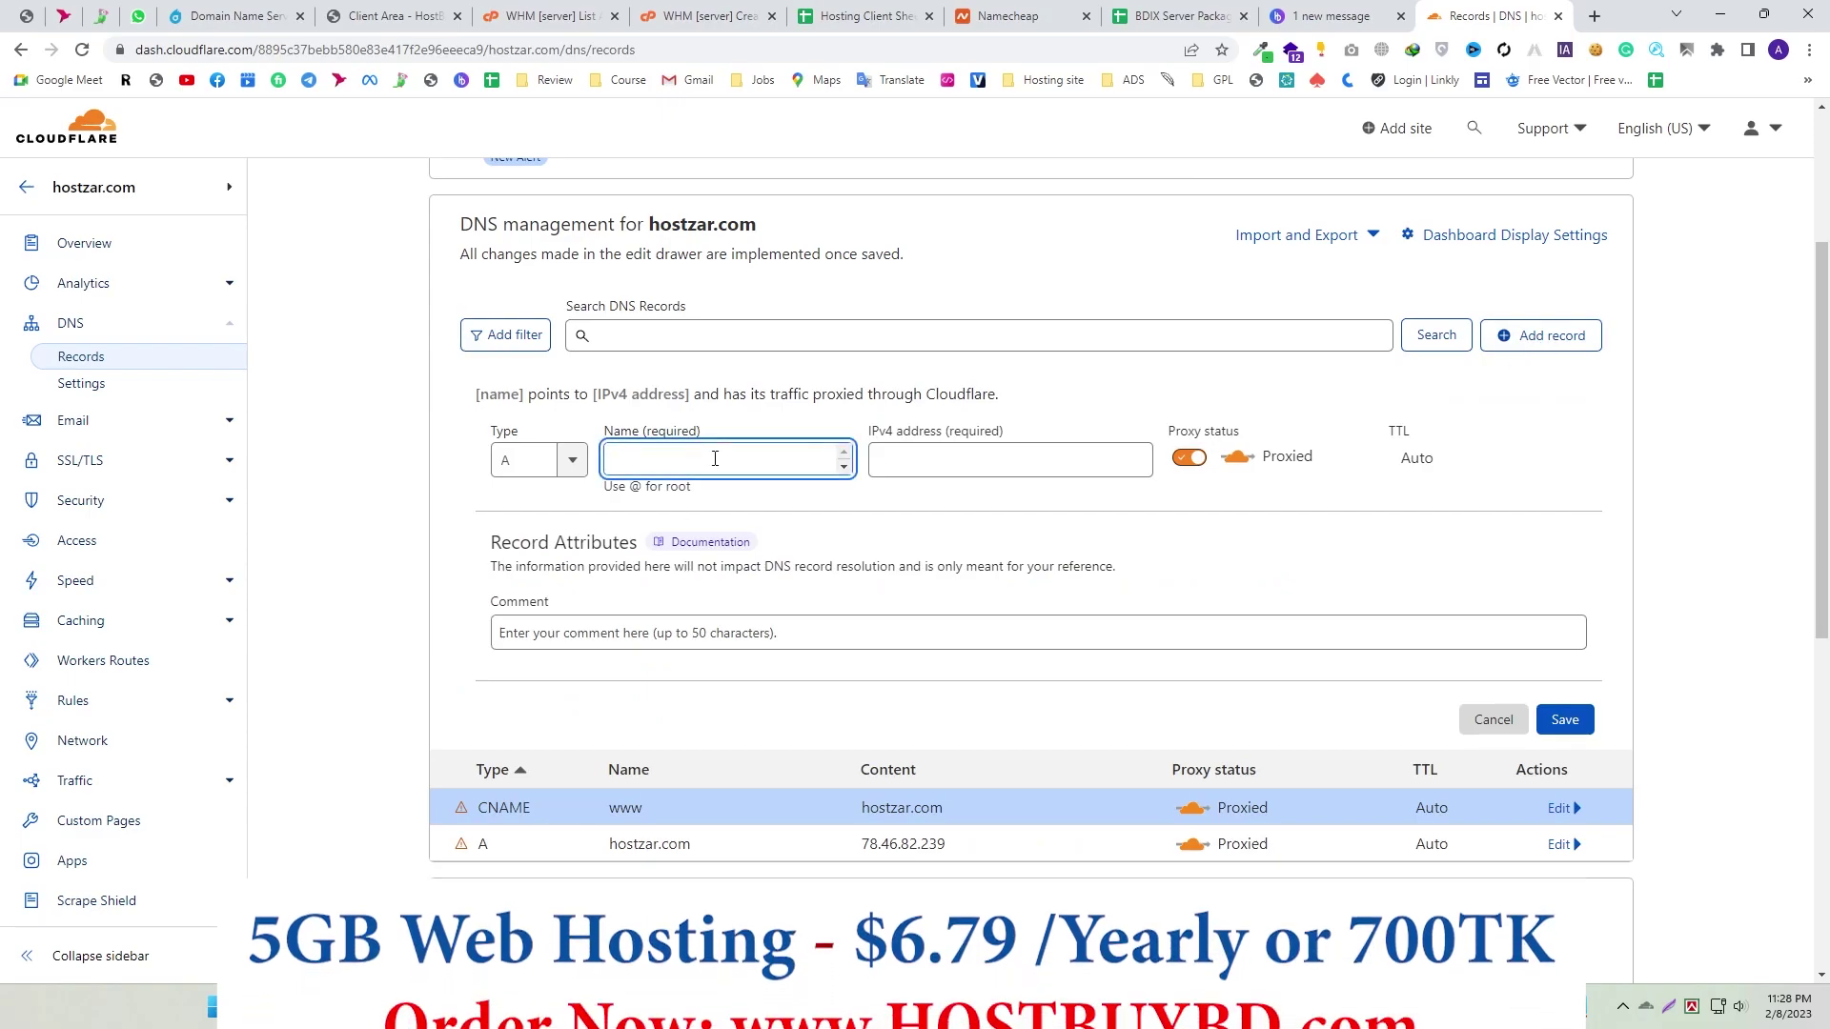
key(alt+Tab)
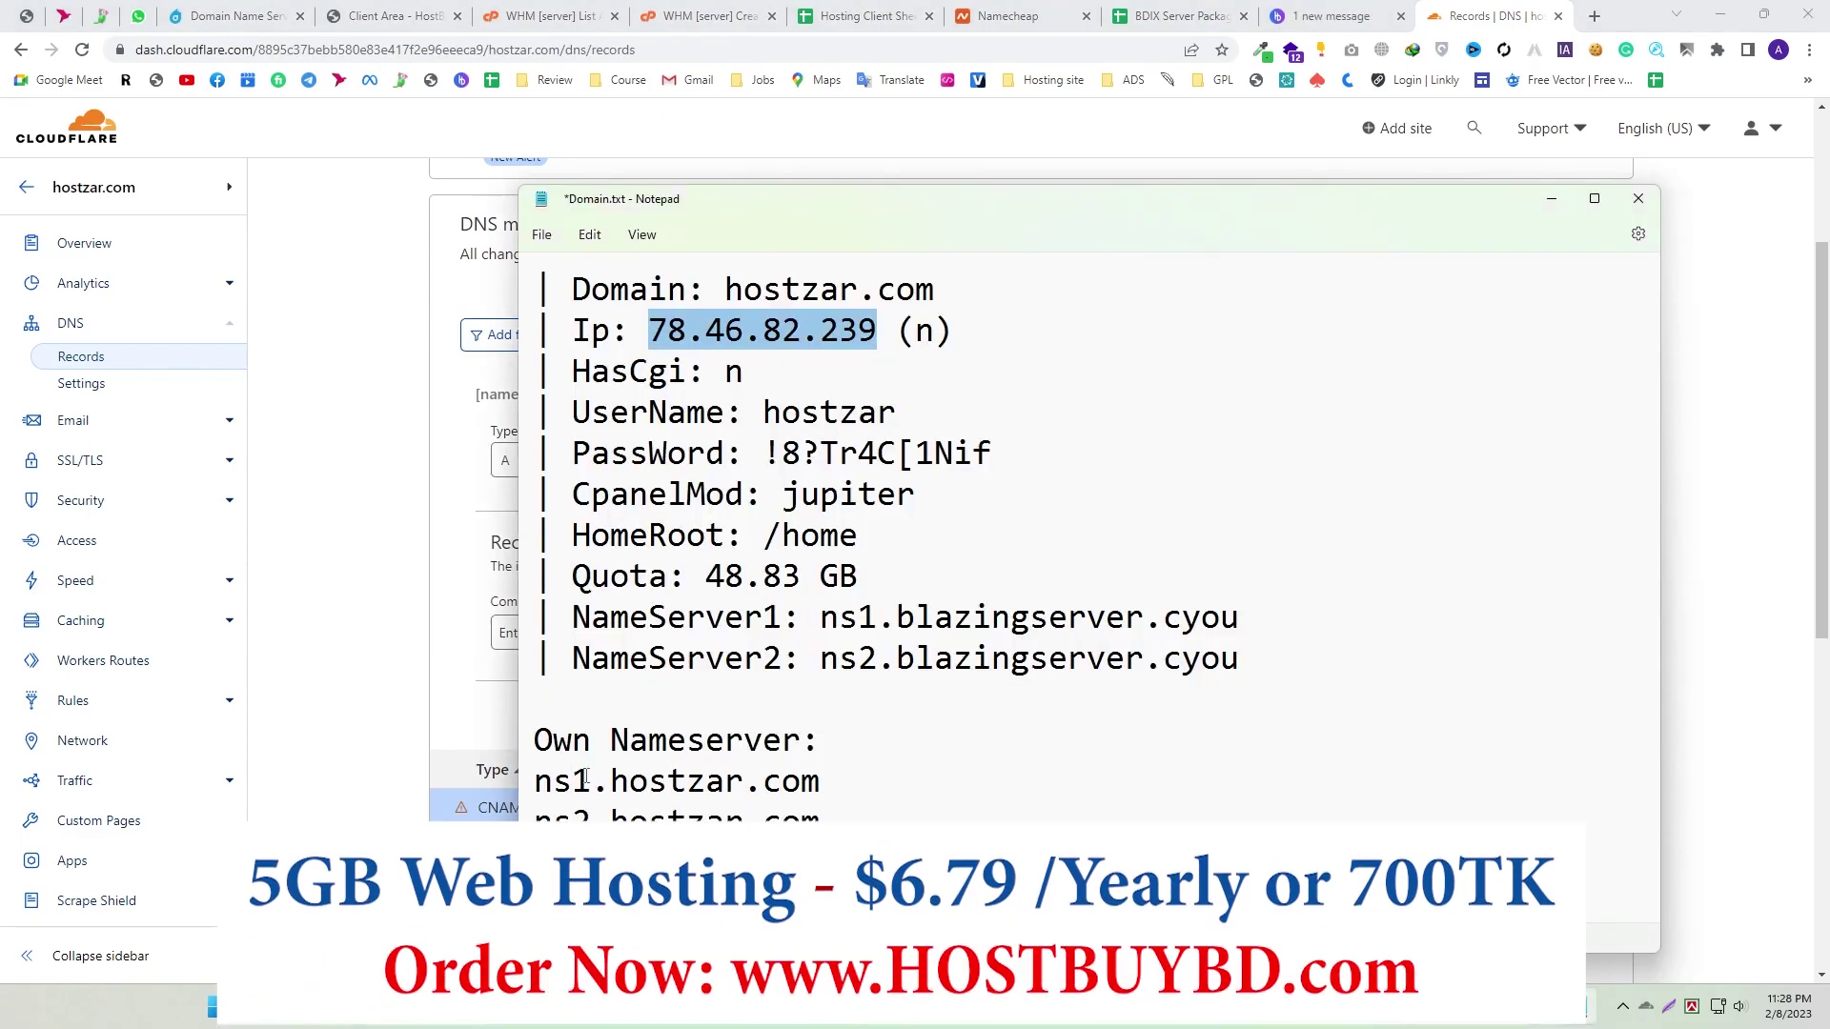
drag(588, 779, 496, 782)
right_click(560, 791)
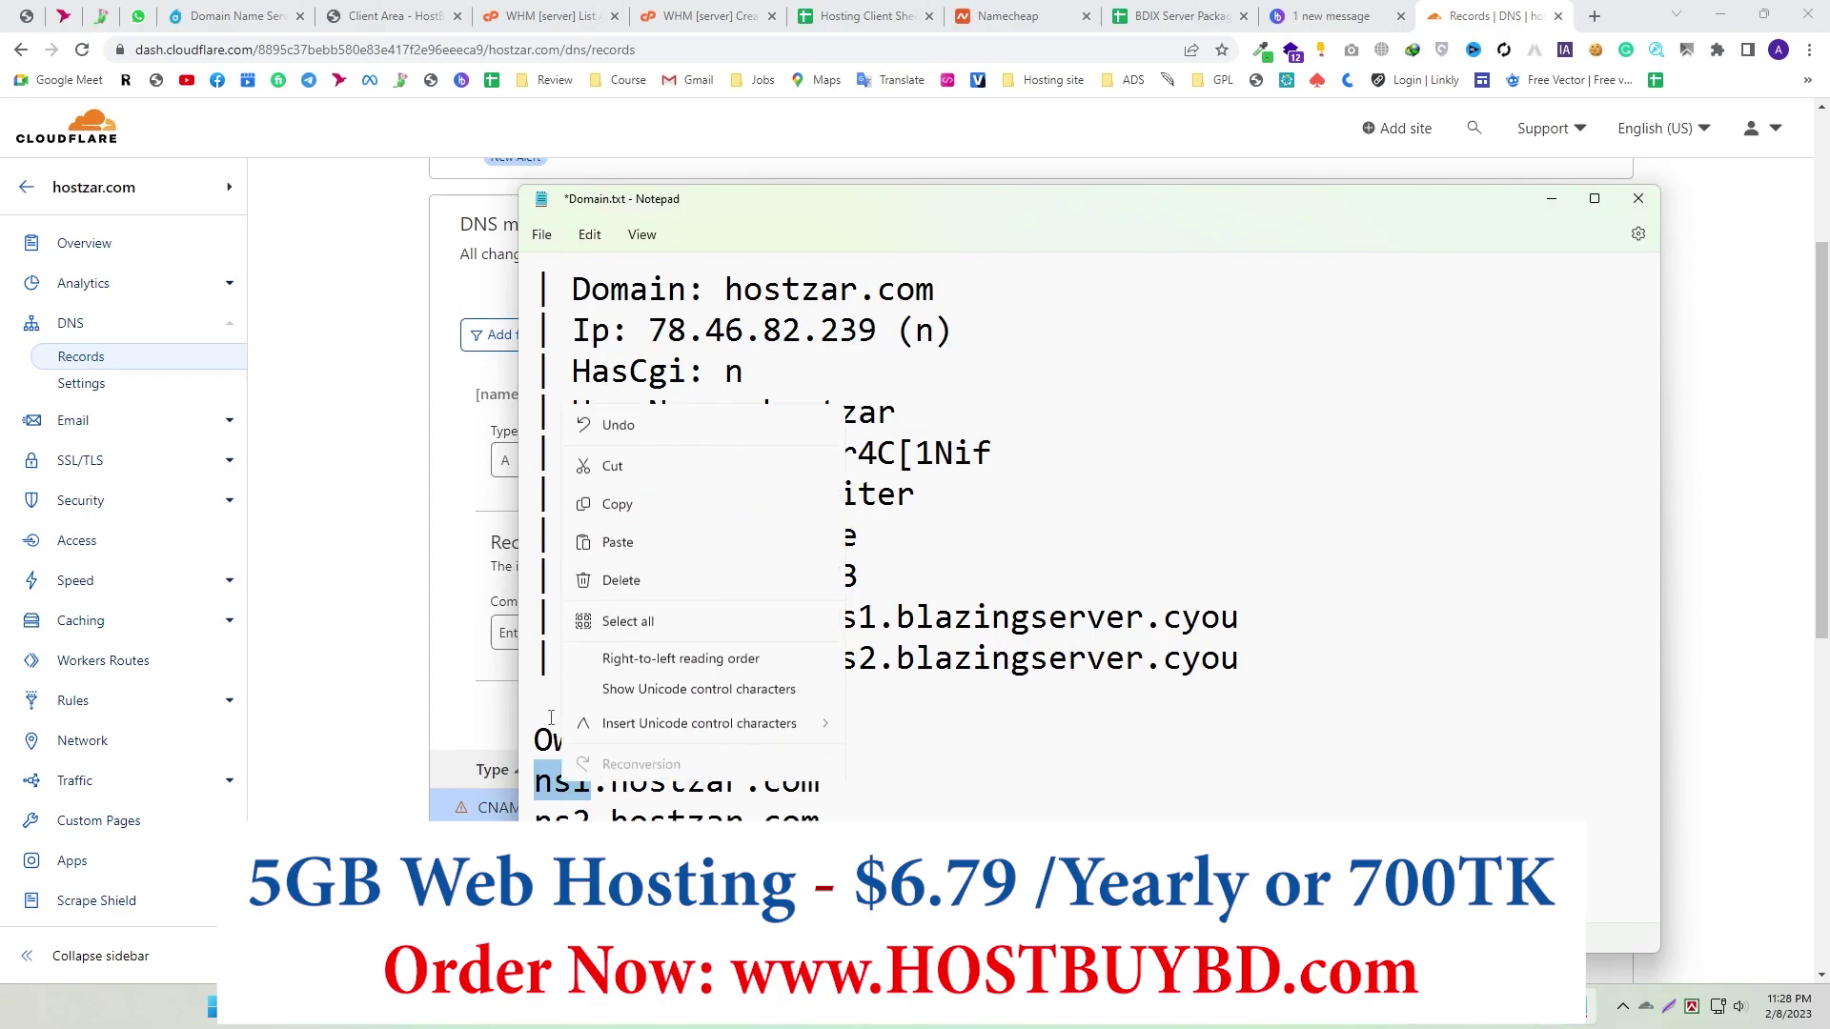
click(623, 502)
key(alt+Tab)
click(667, 461)
key(ctrl+v)
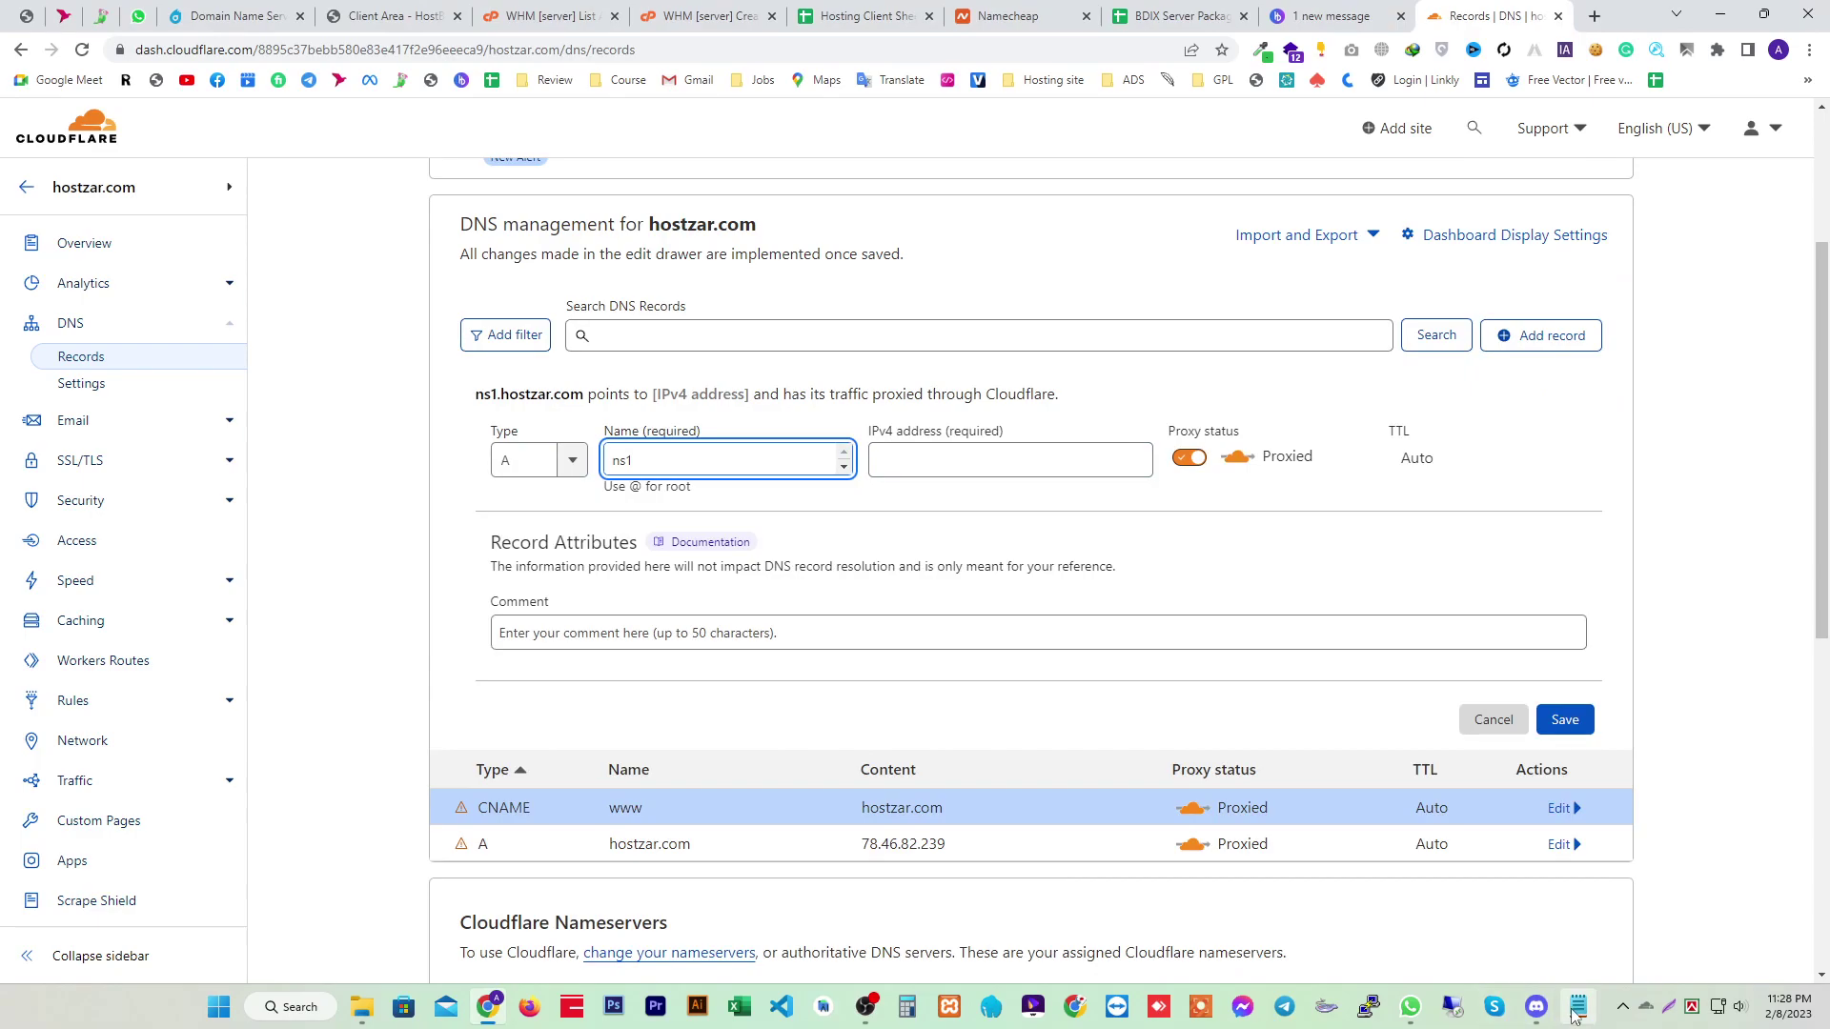
Copy the IP address 78.46.82.239 from Notepad and enter it as the ns1 record's IPv4 address in Cloudflare
key(alt+Tab)
drag(877, 330, 648, 330)
key(alt+Tab)
click(938, 459)
key(ctrl+v)
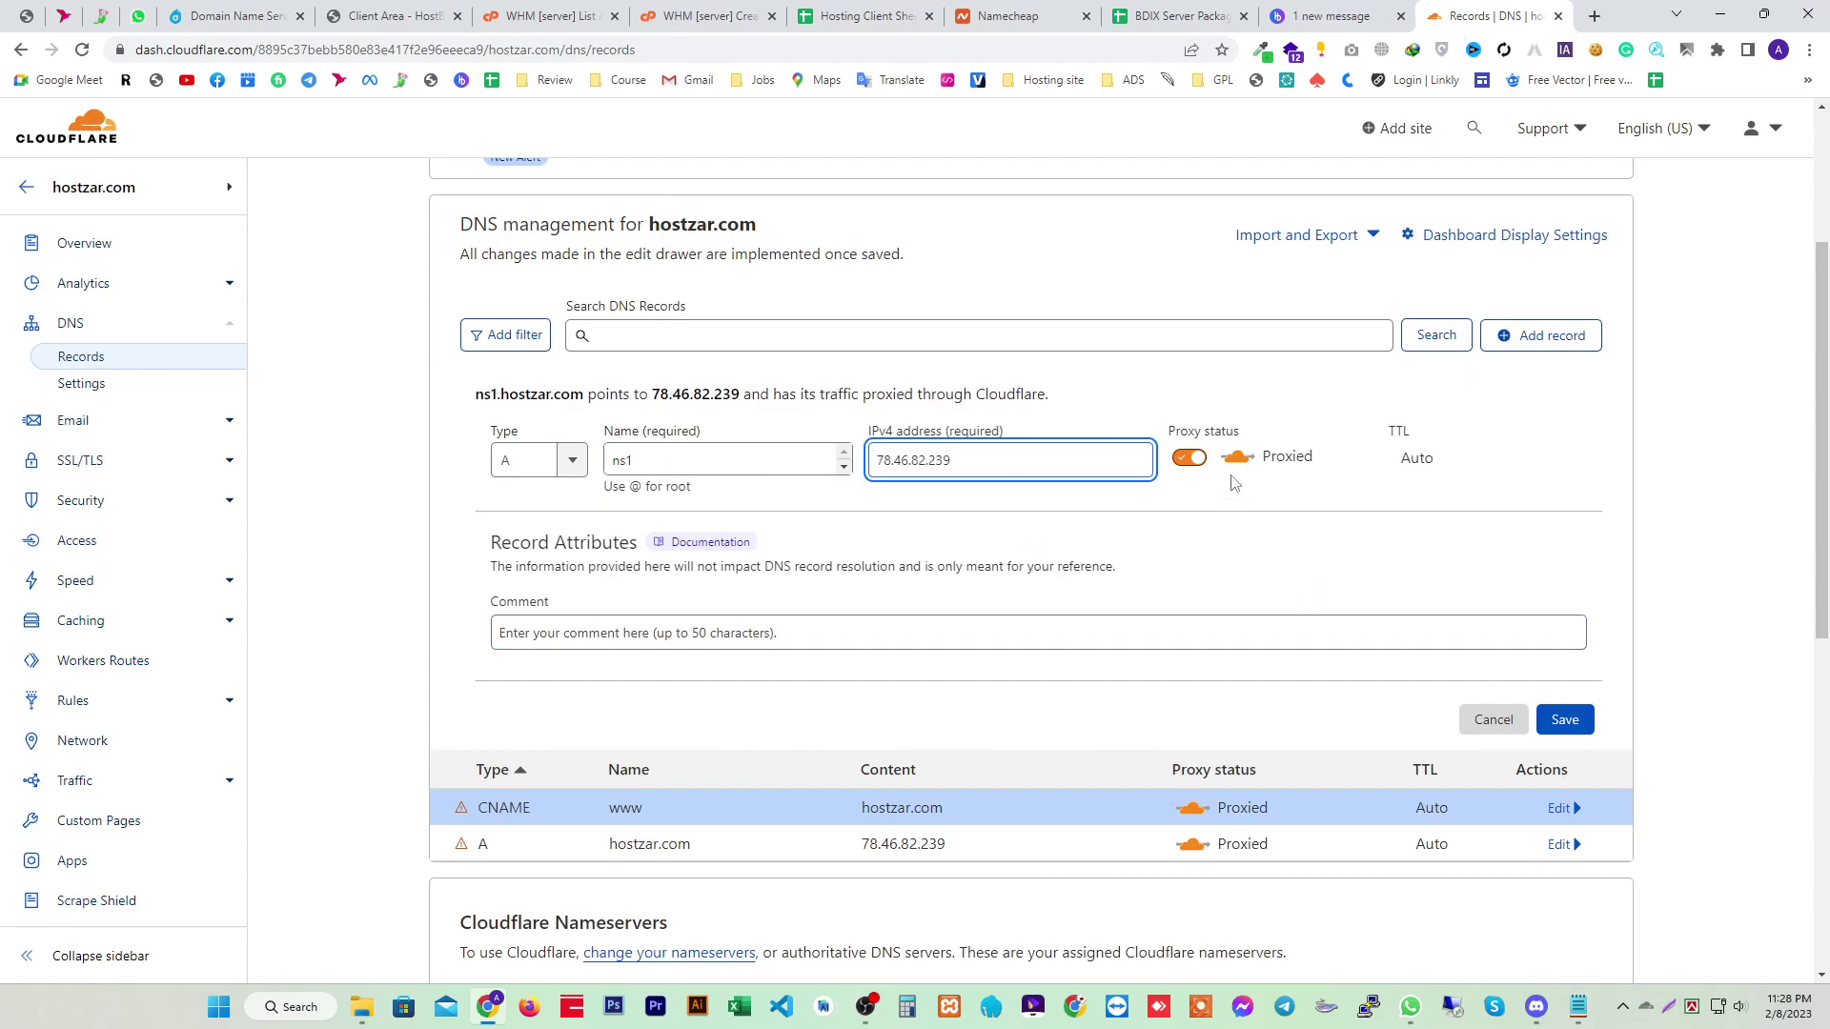
Turn off proxying for the ns1 record so it is DNS only, and save the record
drag(1242, 431, 1177, 436)
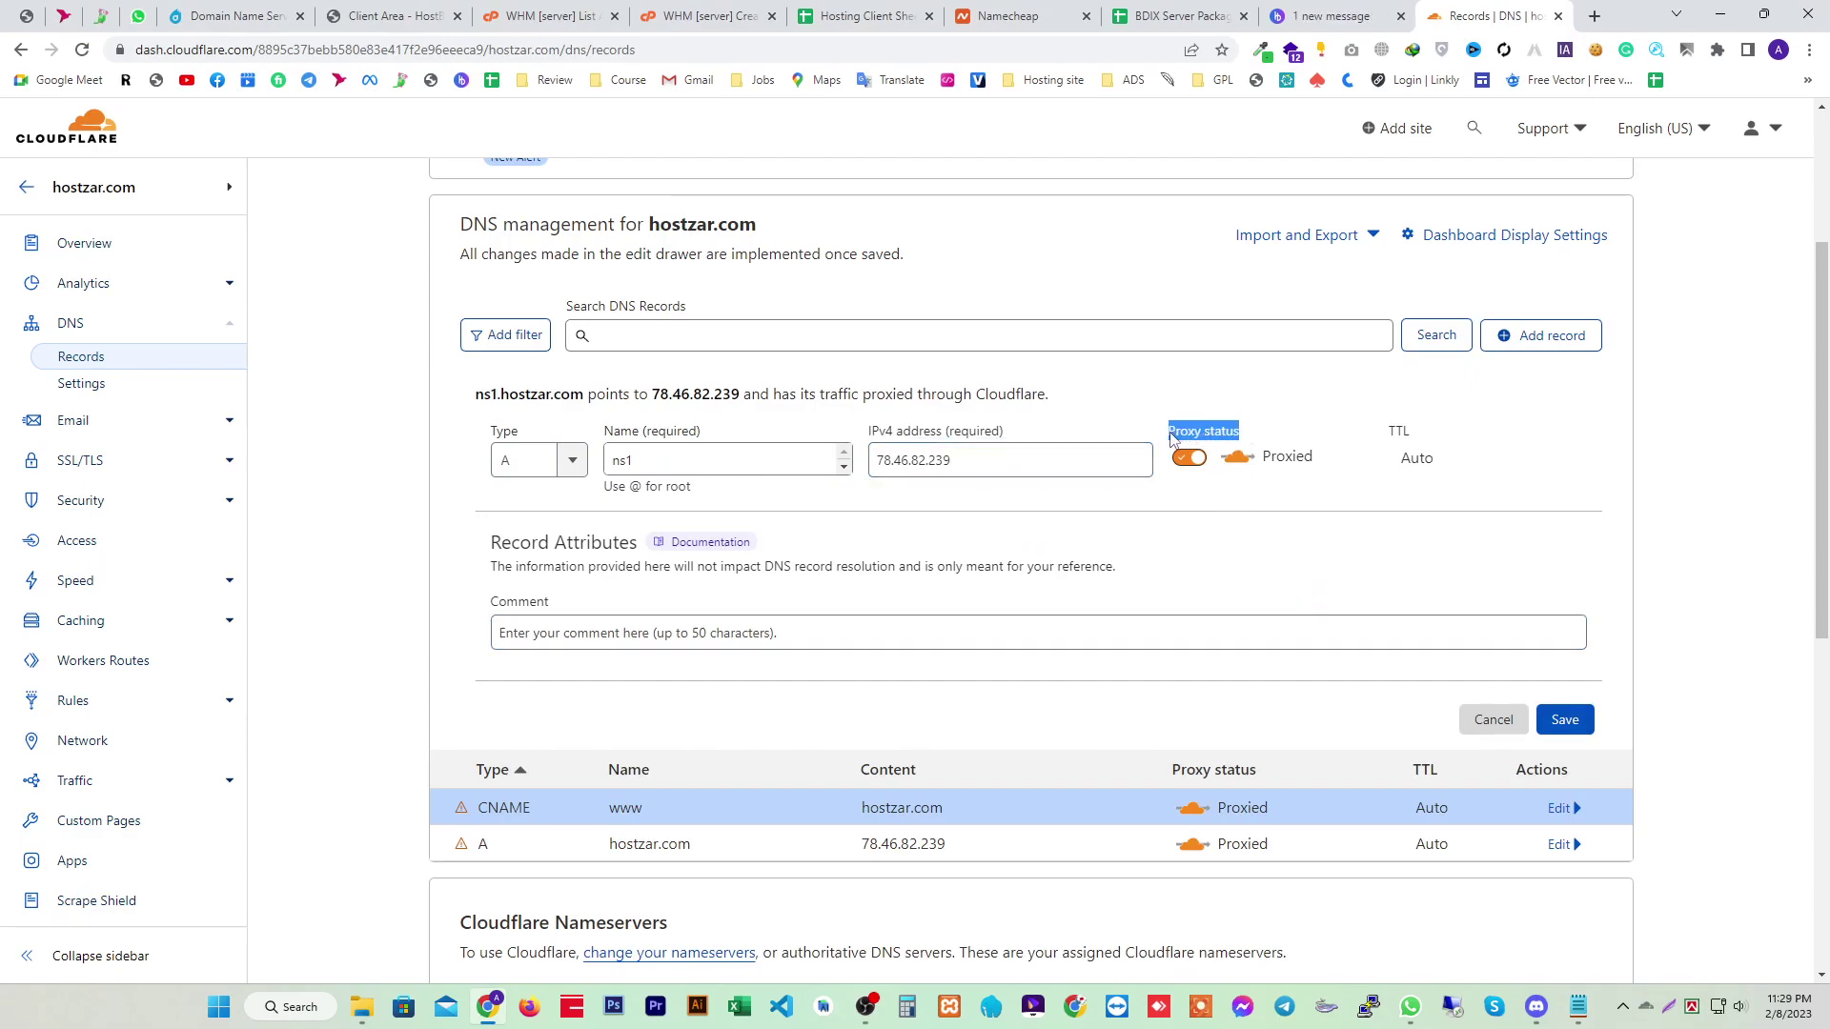
drag(650, 484, 610, 477)
double_click(609, 463)
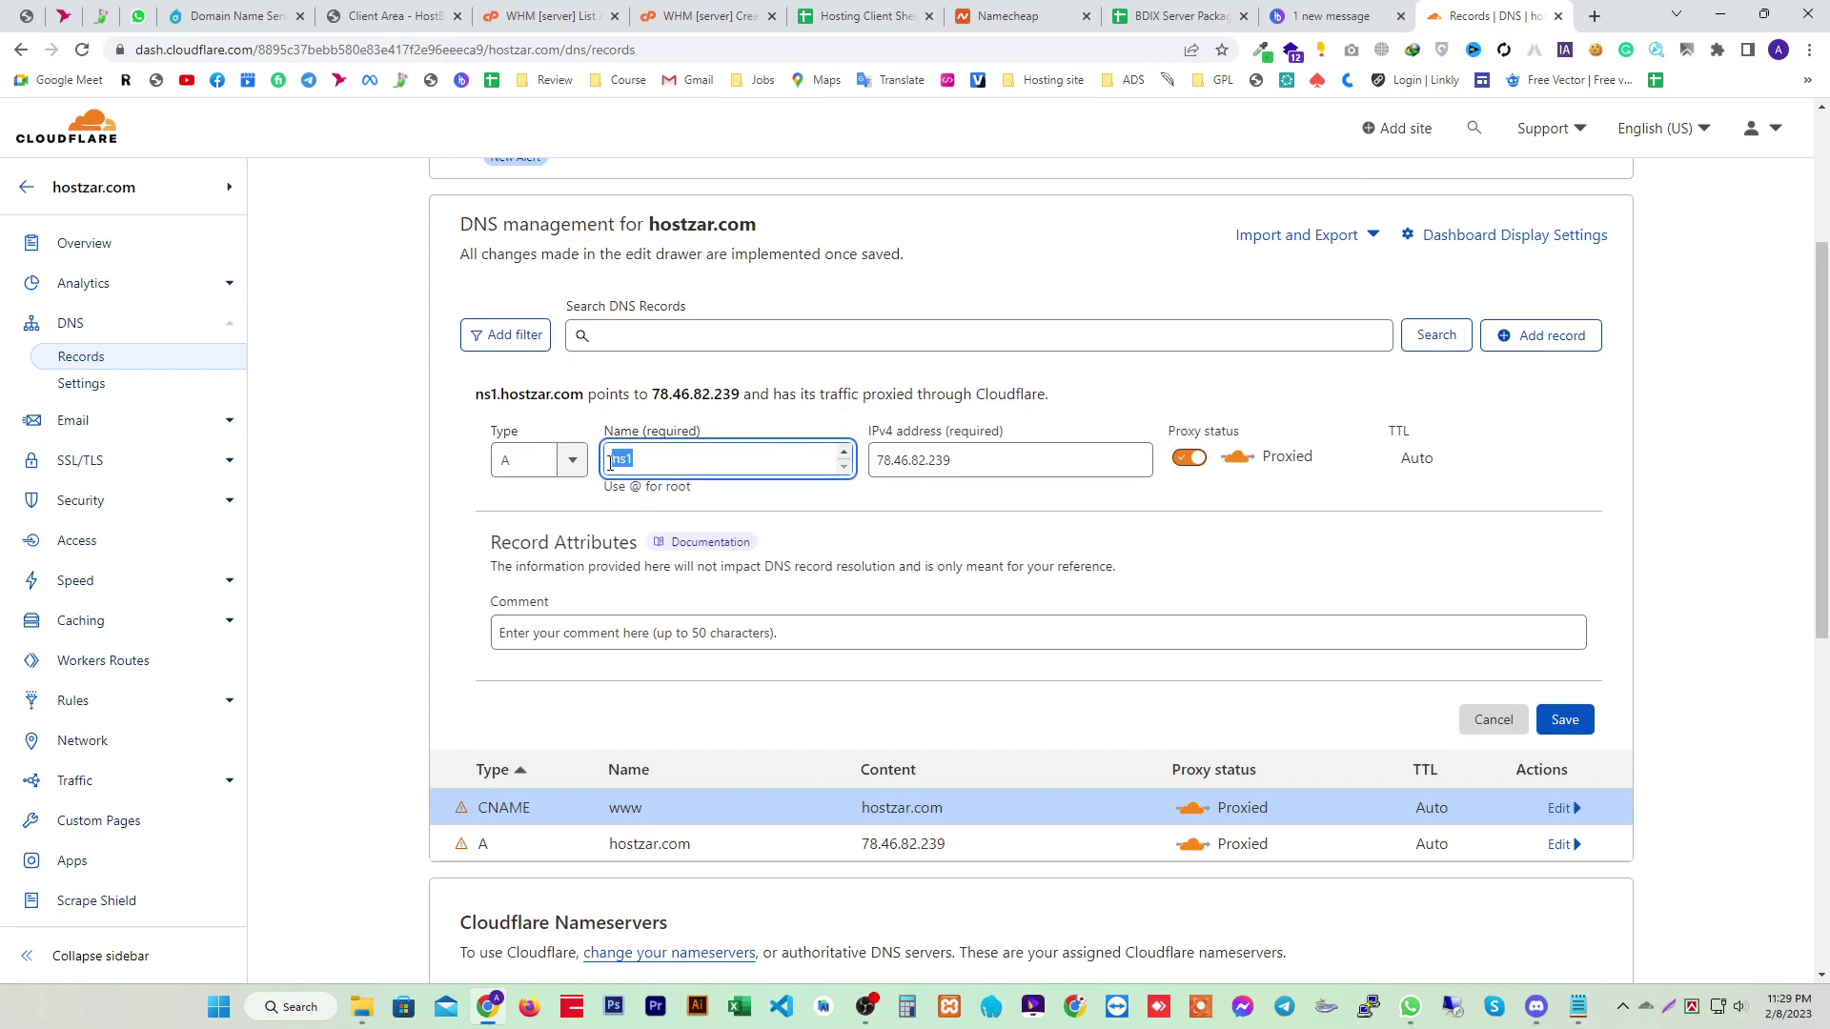
click(1188, 459)
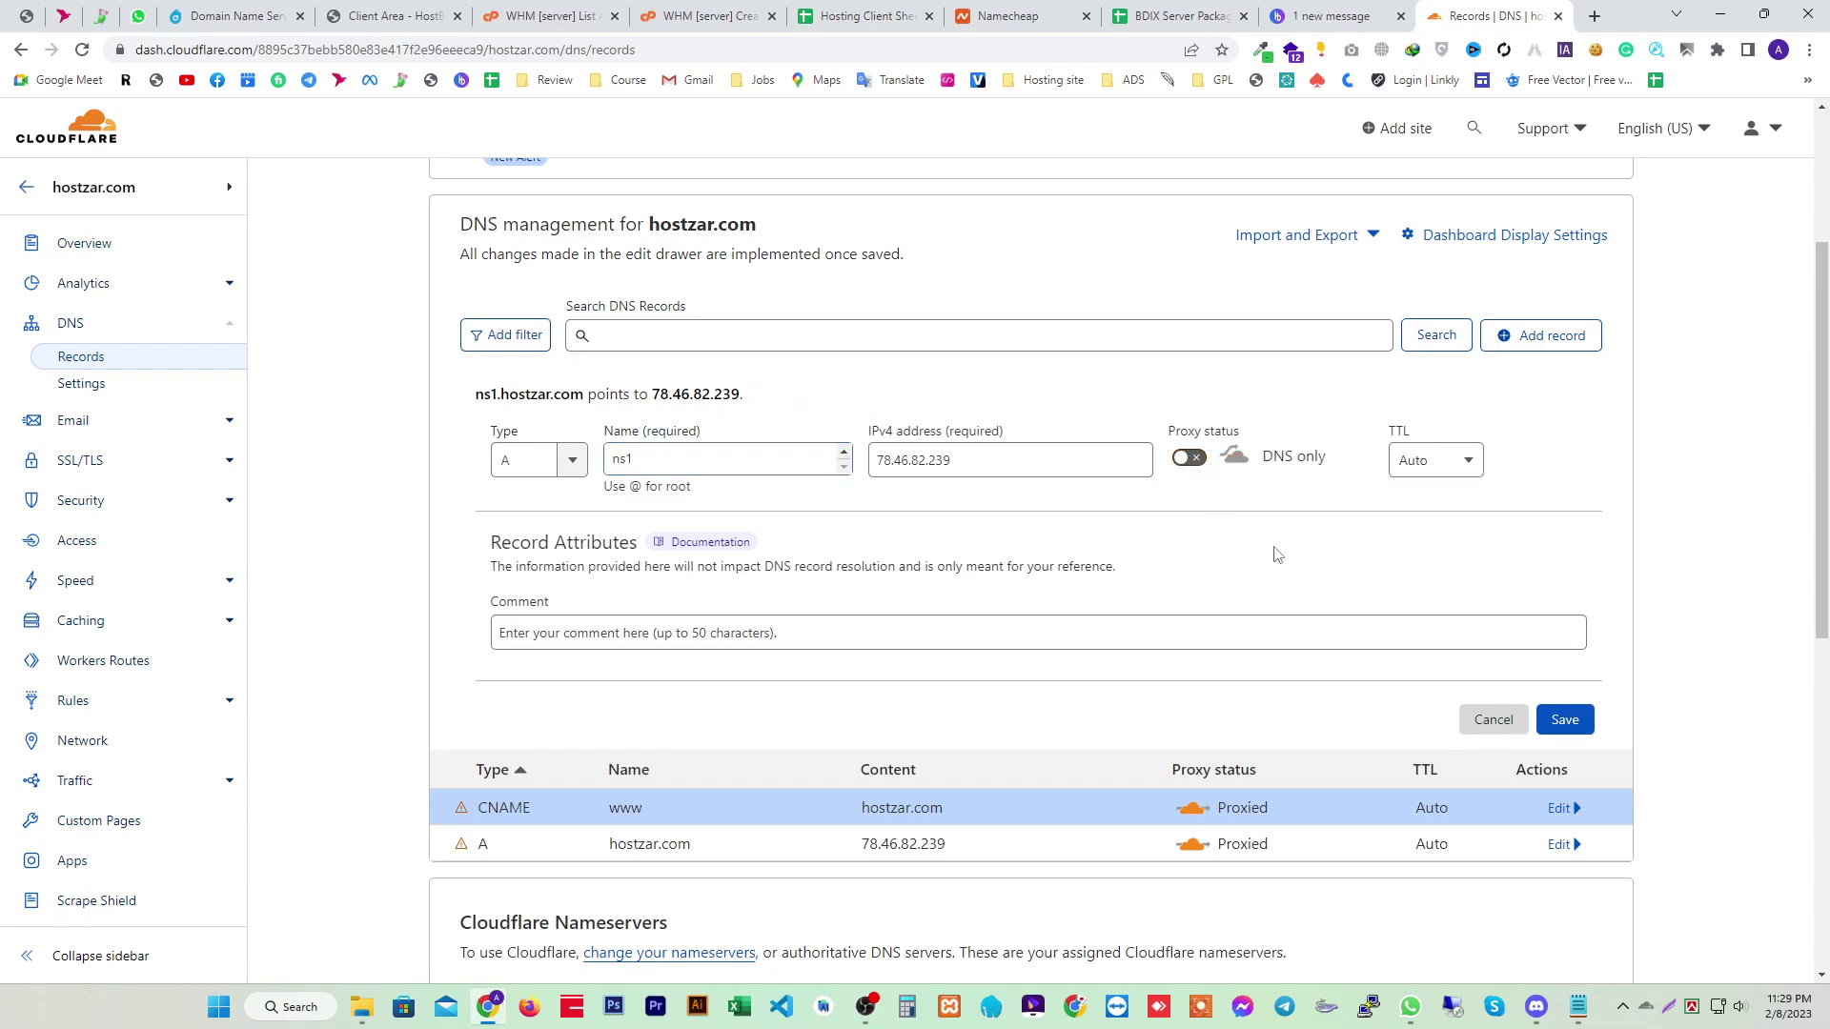
drag(1324, 458, 1265, 461)
click(1581, 716)
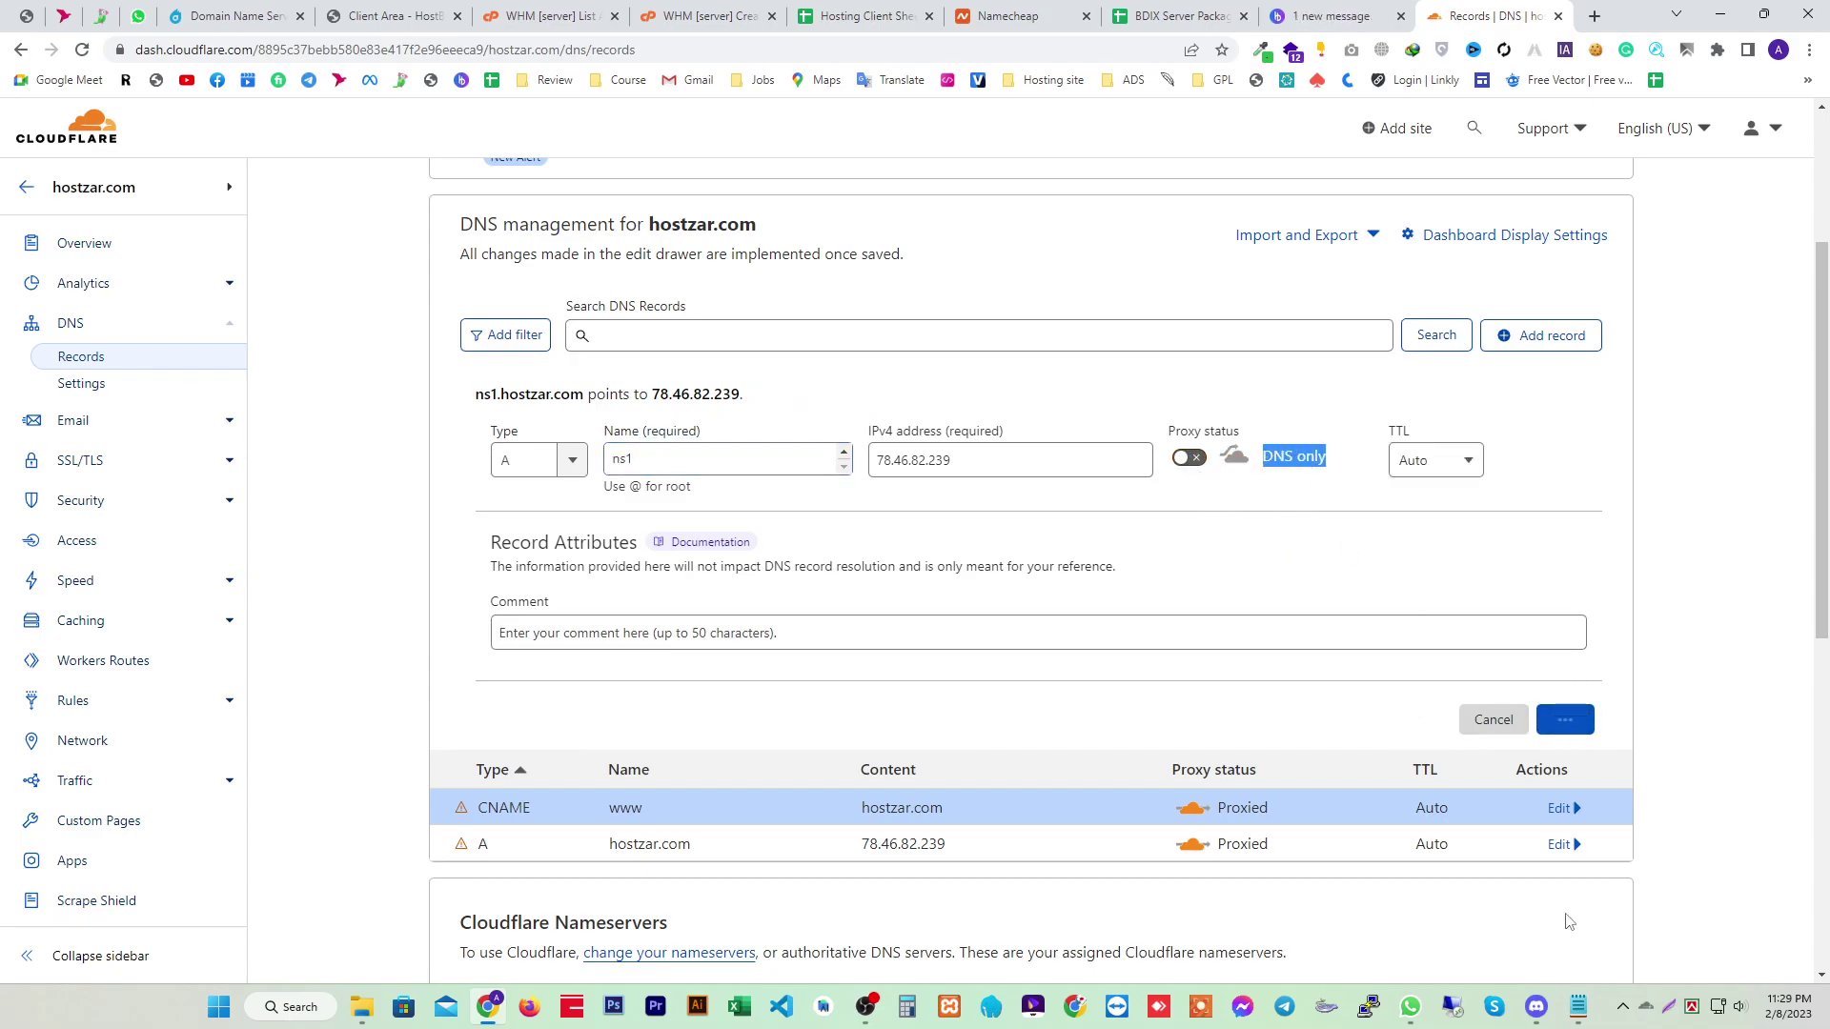
Add an A record named ns2 with IPv4 address 78.46.82.239, set it to DNS only, and save it
click(1578, 1007)
click(305, 470)
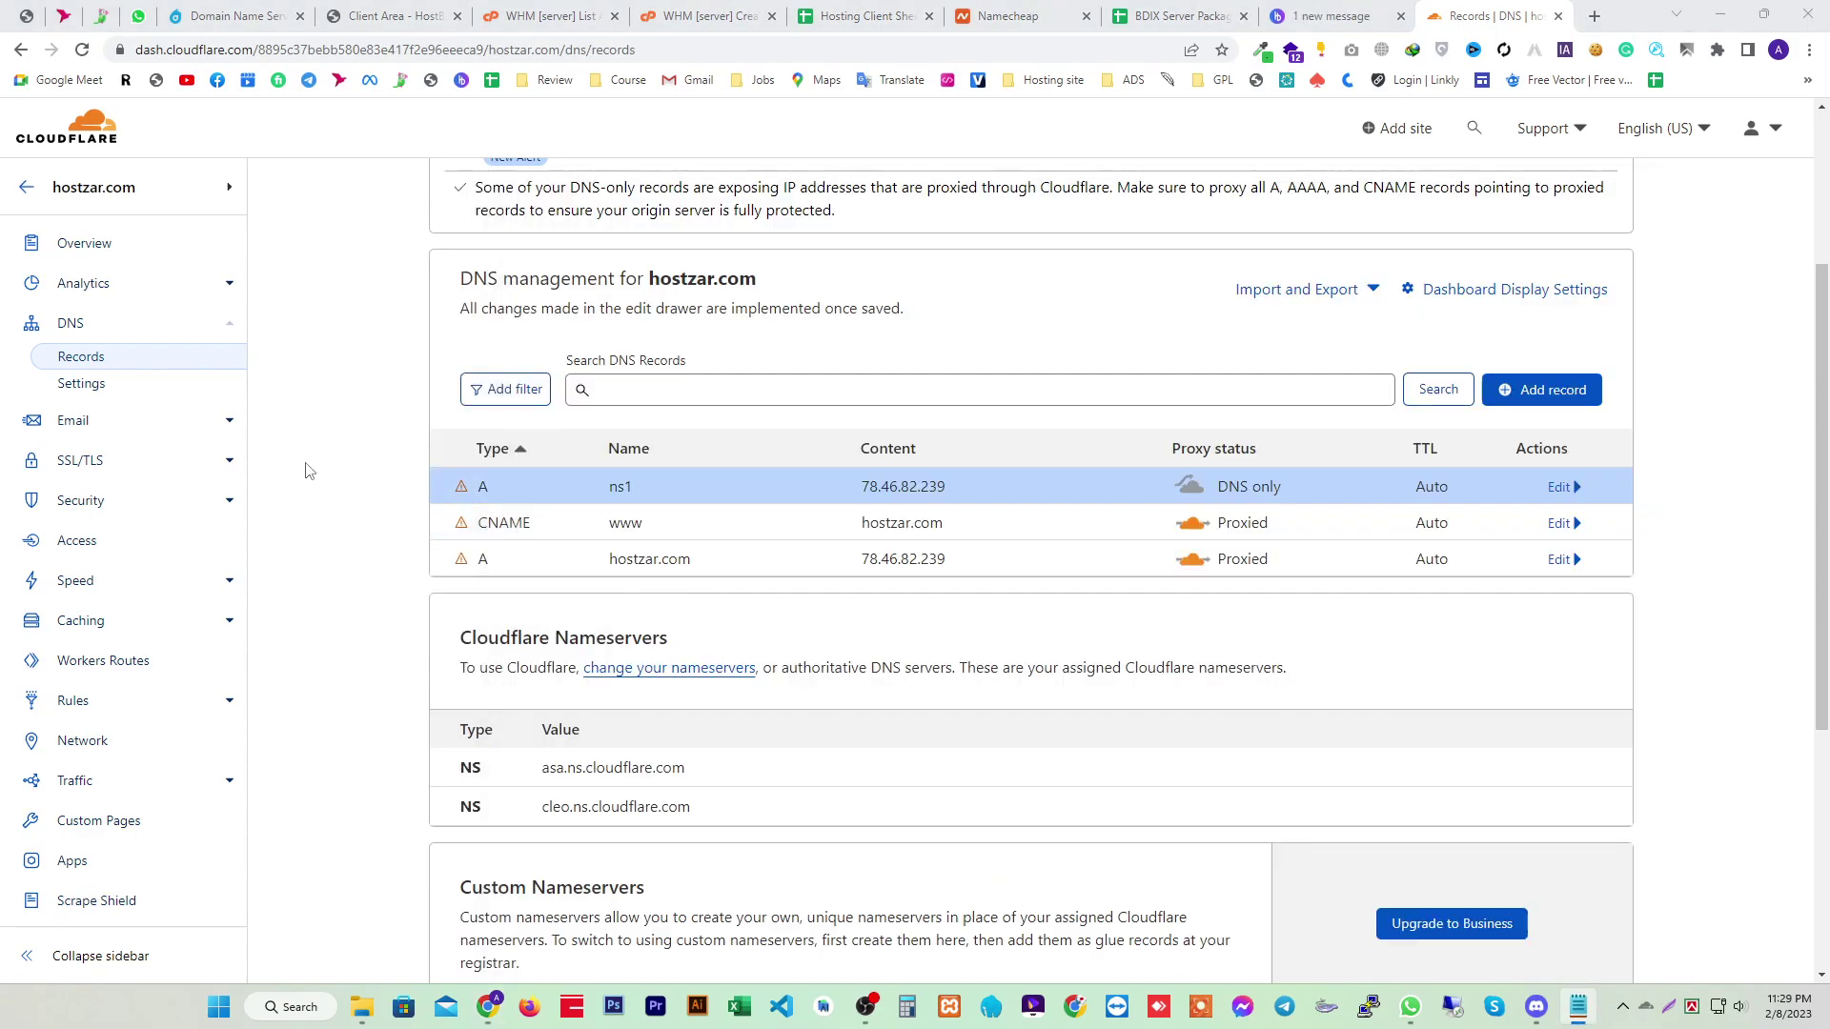
click(1524, 391)
click(1027, 515)
key(ctrl+v)
click(615, 512)
text(ns2)
drag(587, 449, 474, 458)
click(1189, 511)
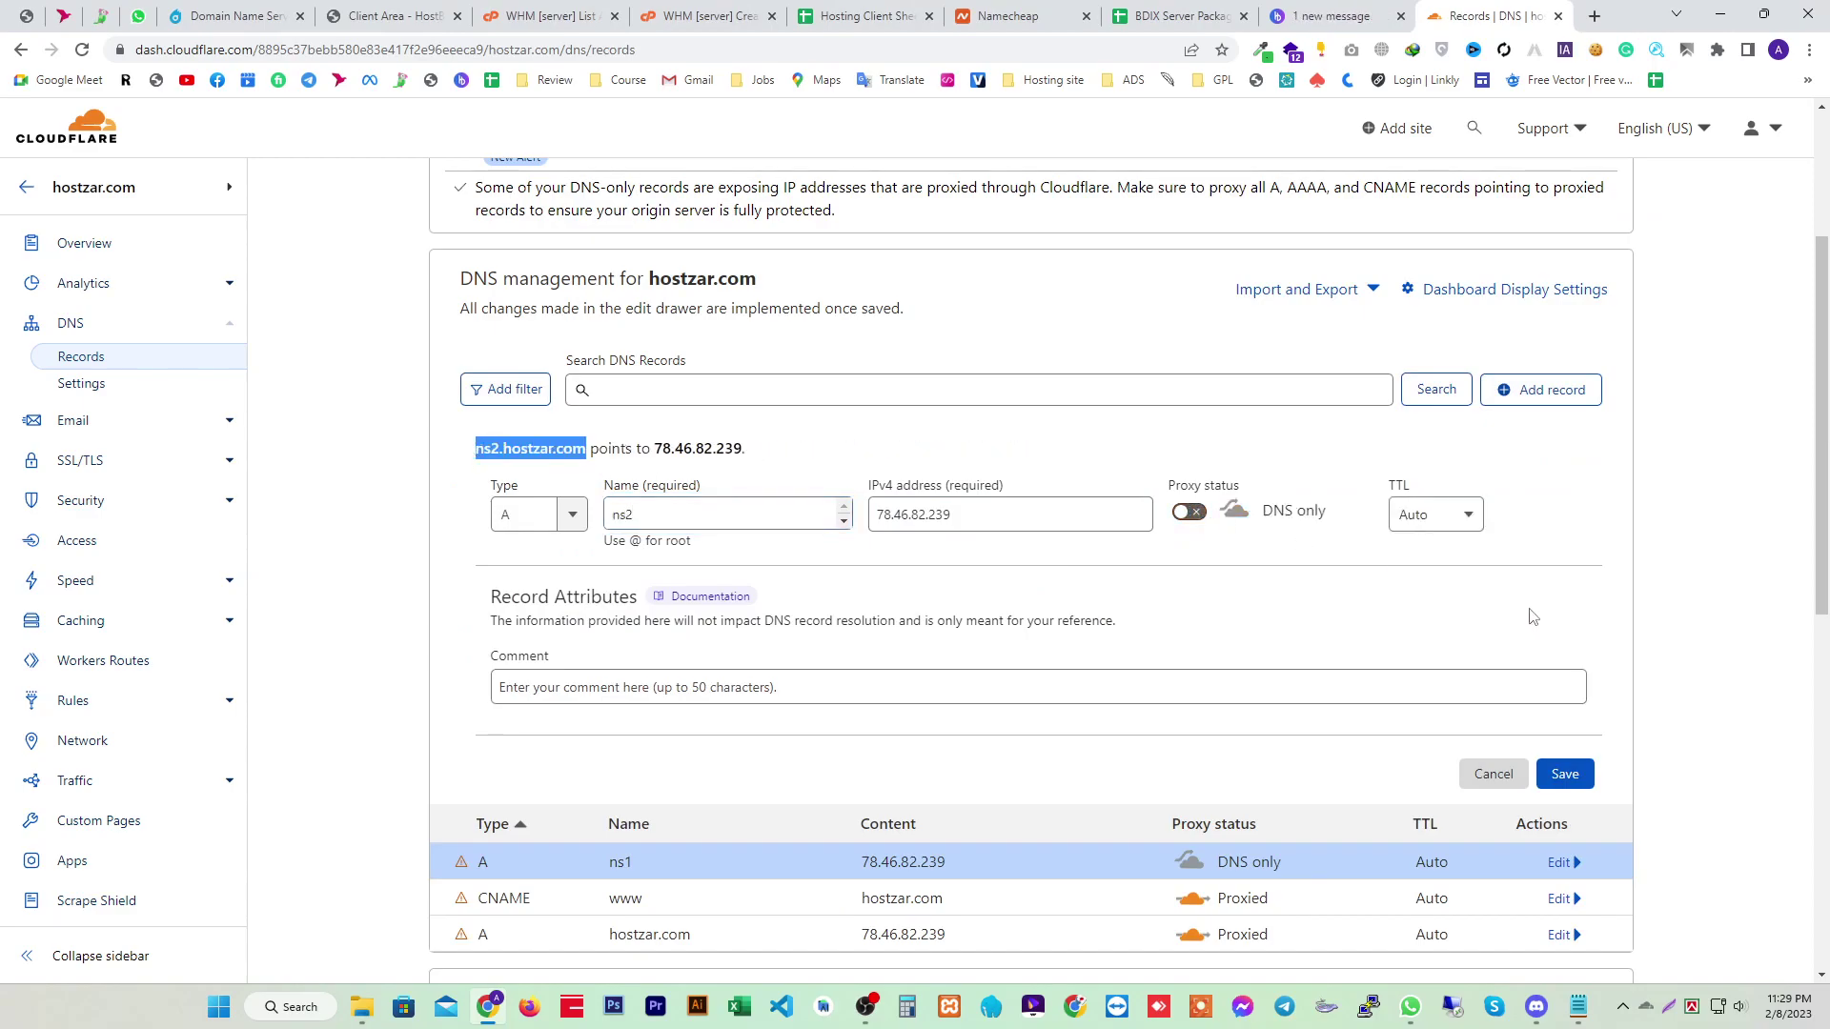
click(1564, 774)
drag(861, 486, 991, 546)
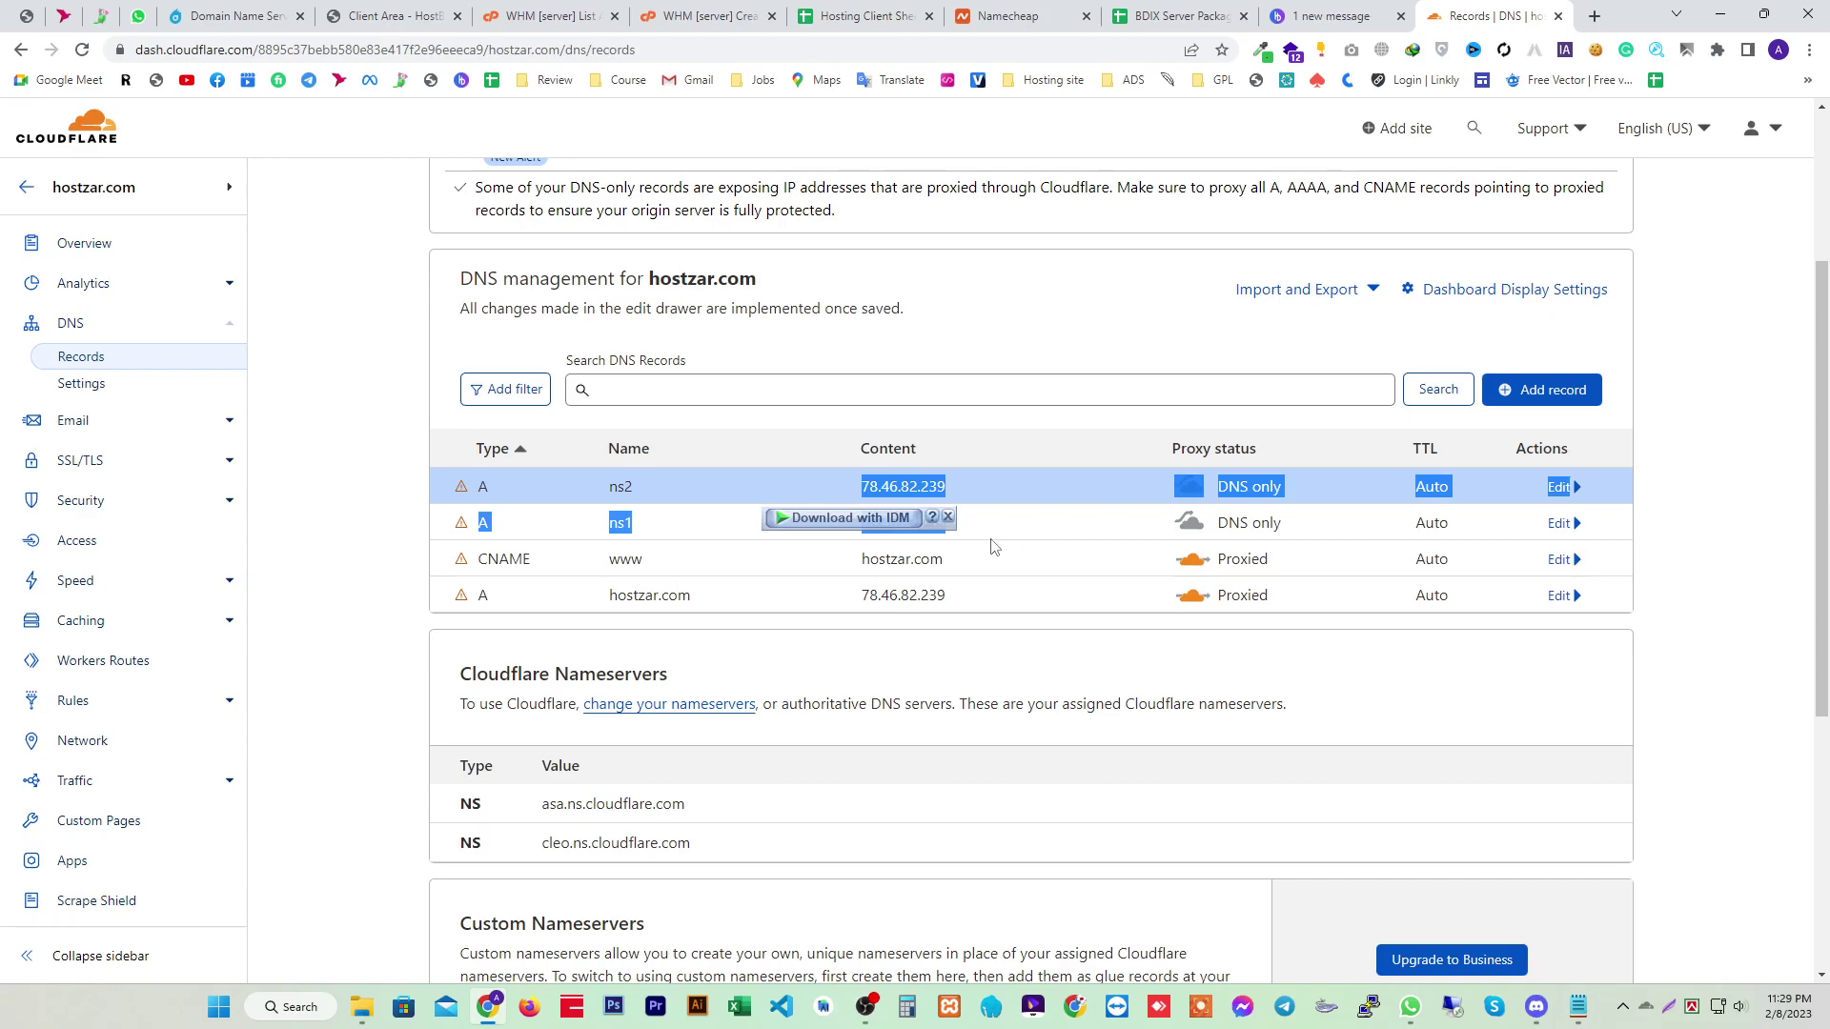
click(912, 492)
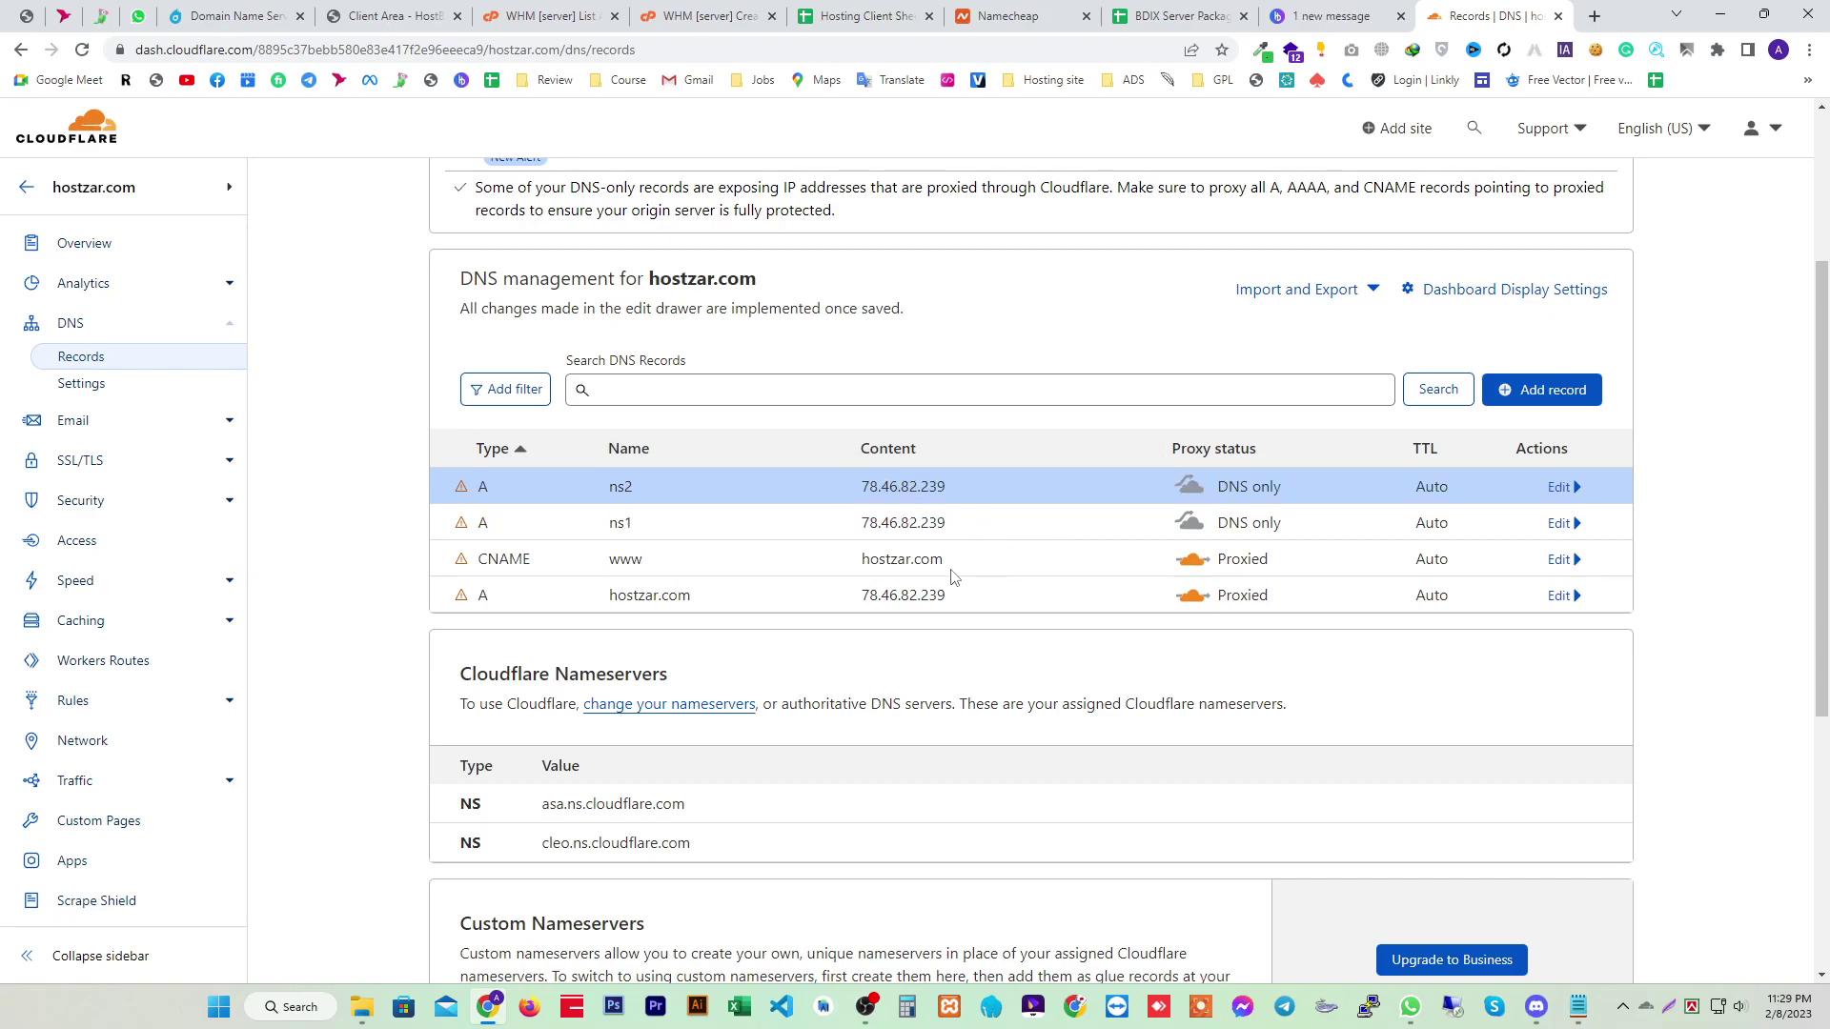
drag(945, 559, 862, 564)
click(1525, 389)
click(710, 513)
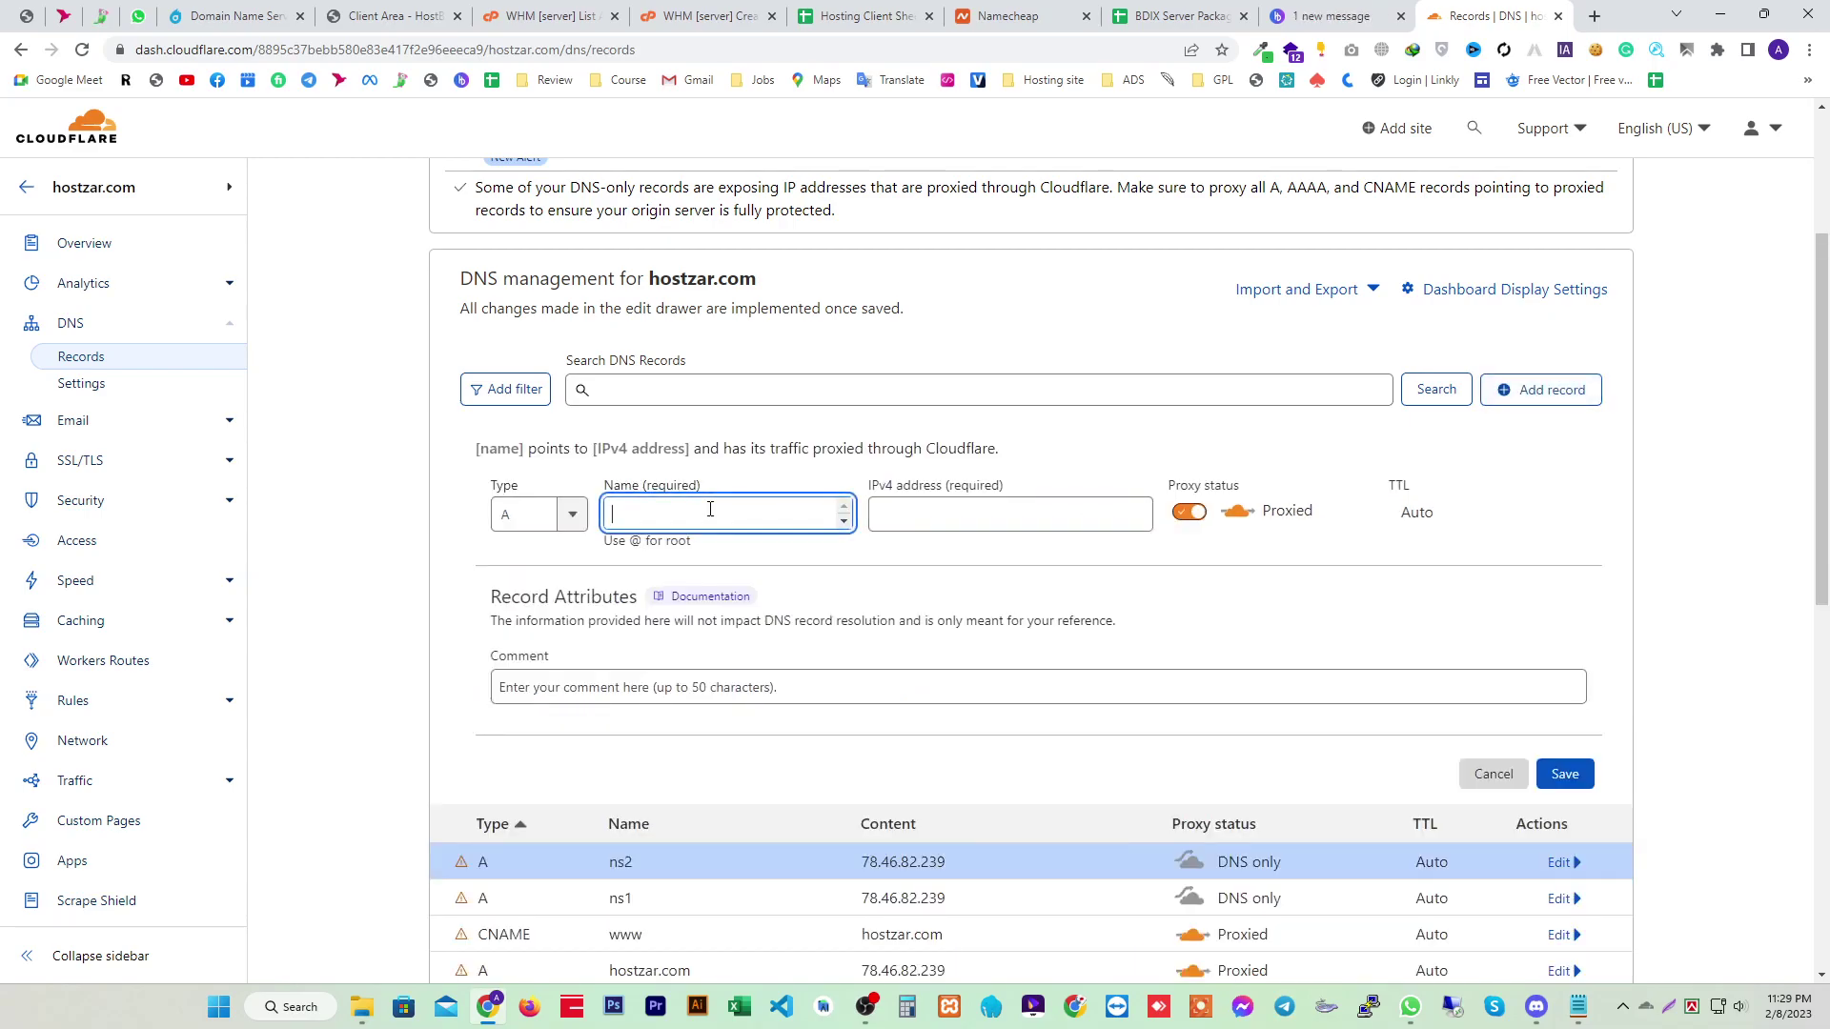
text(ns2)
key(BackSpace)
key(BackSpace)
key(BackSpace)
text(ns2)
key(BackSpace)
text(3)
click(881, 520)
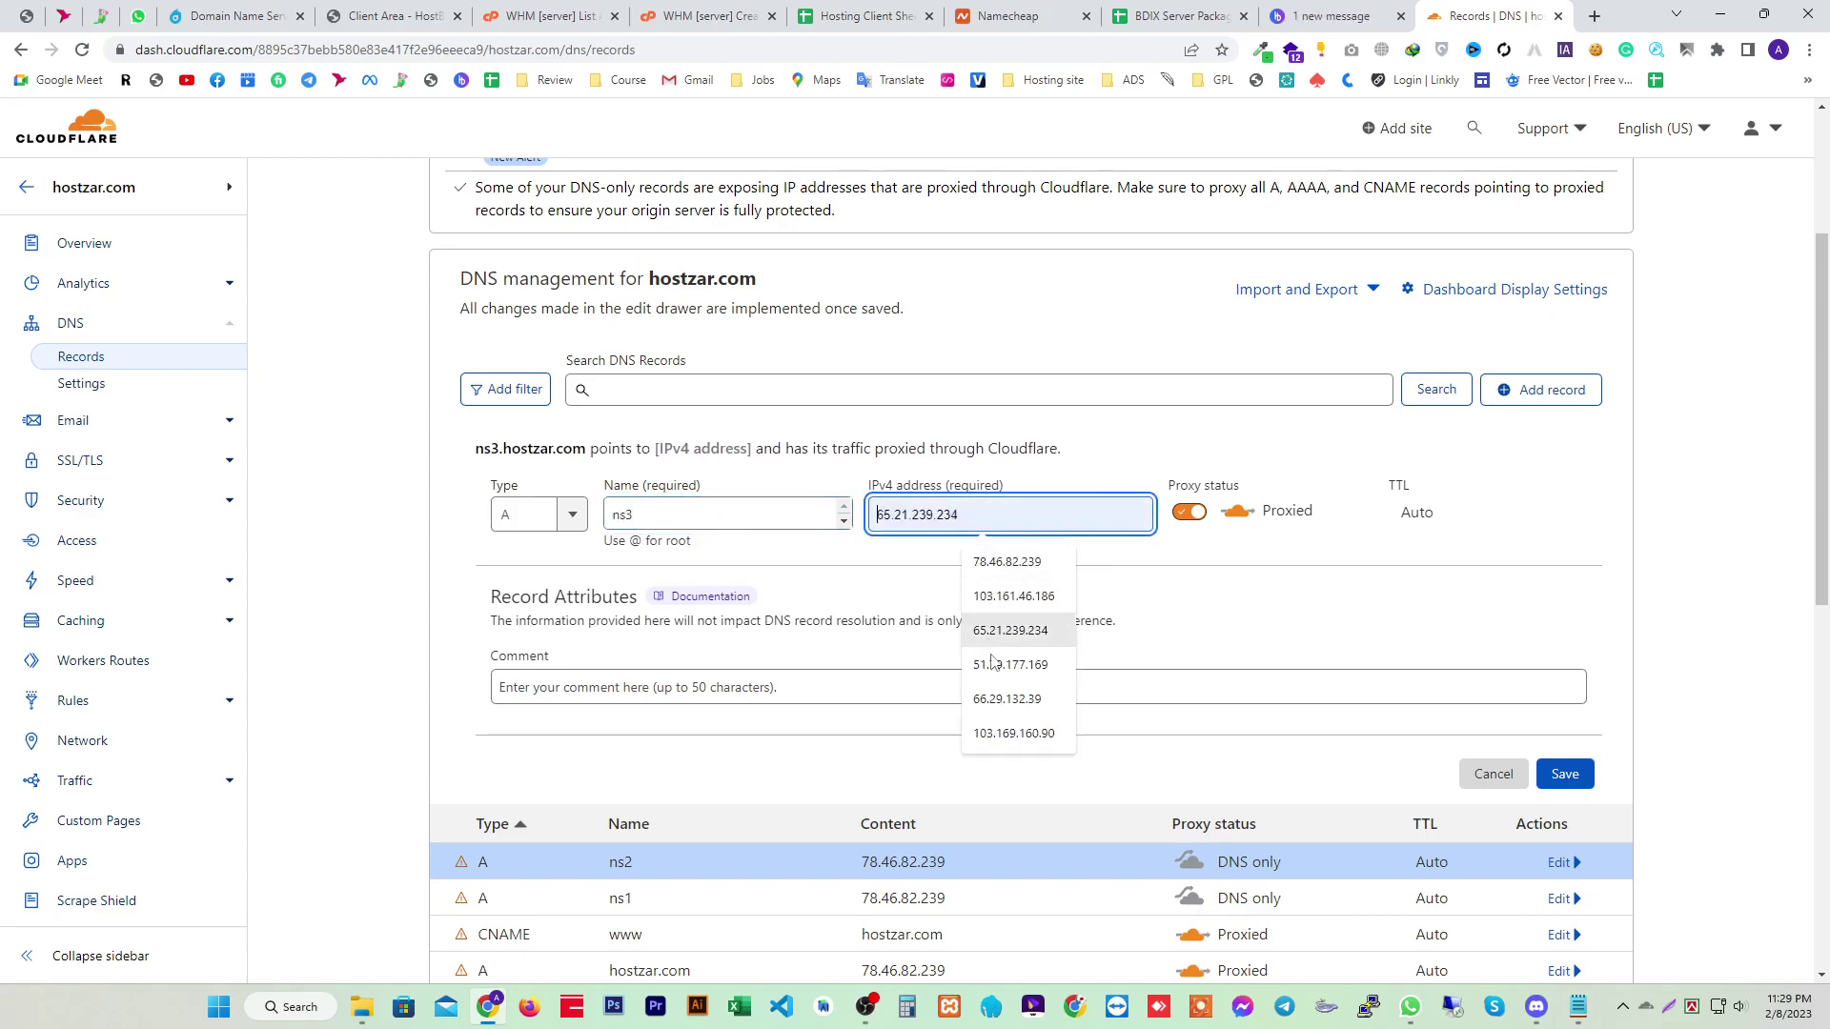
click(1008, 599)
drag(980, 533, 872, 520)
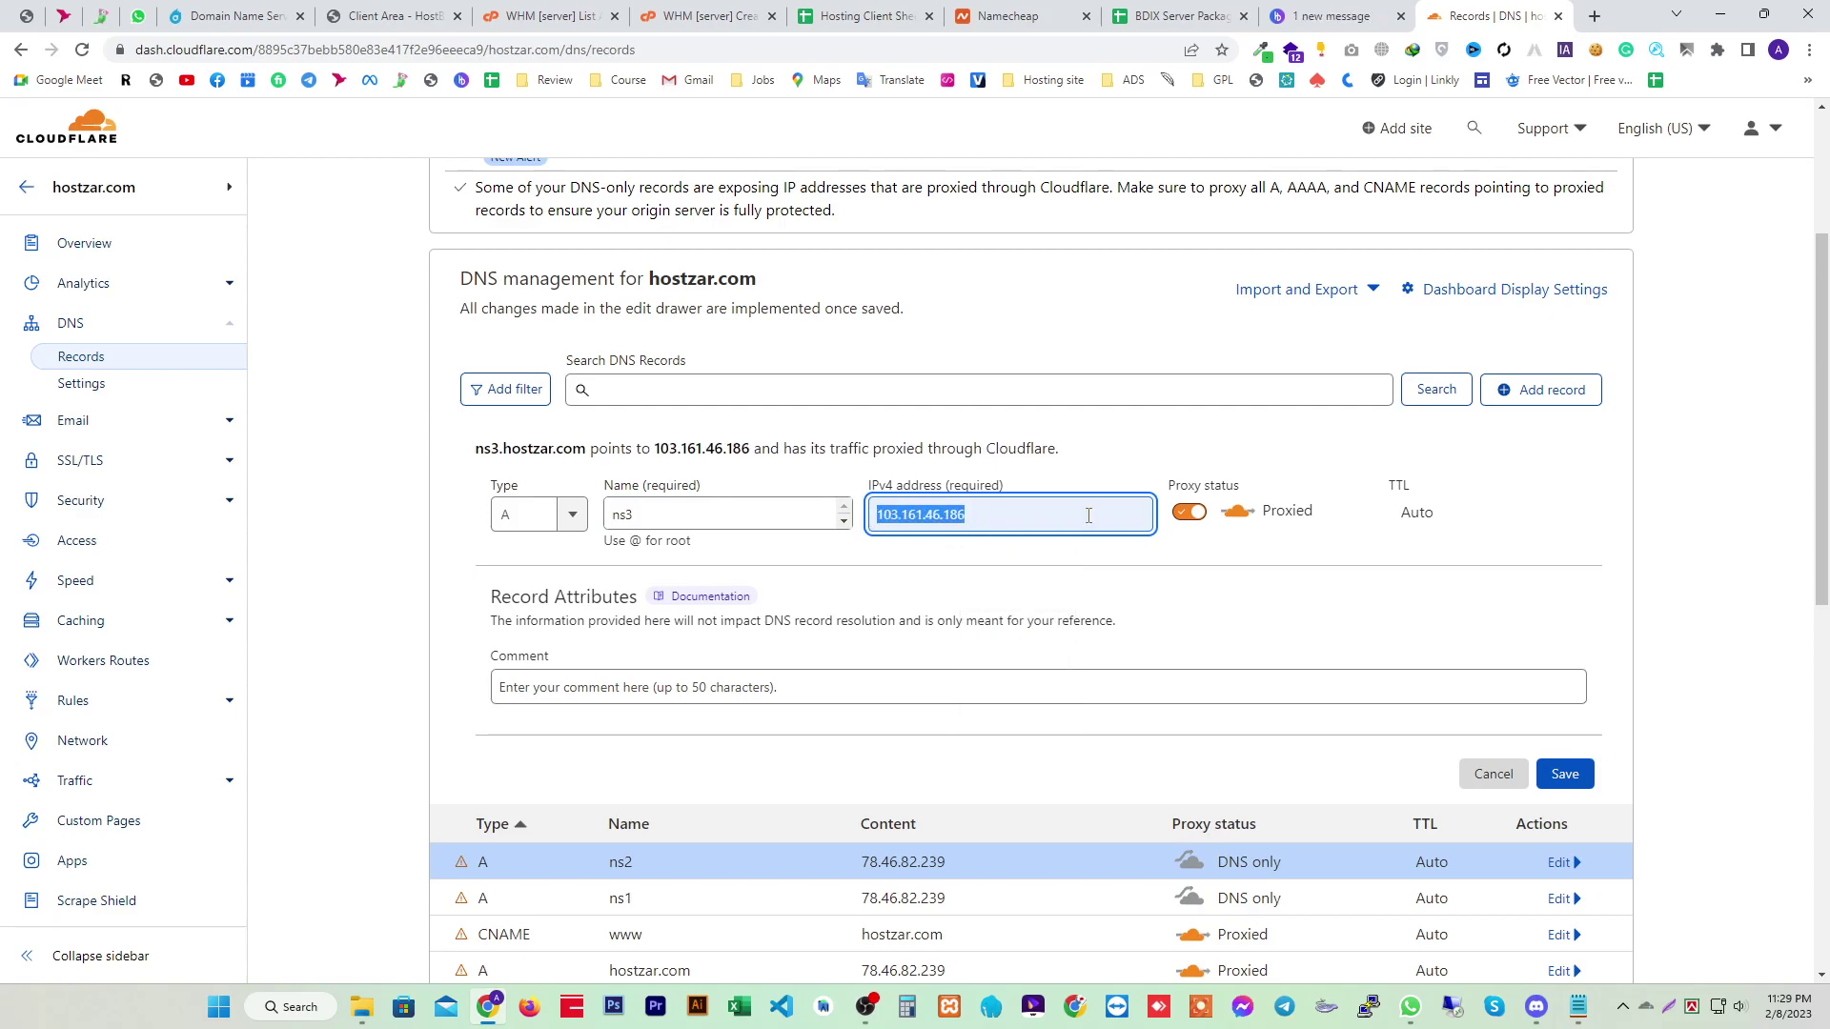
click(1188, 512)
click(1570, 780)
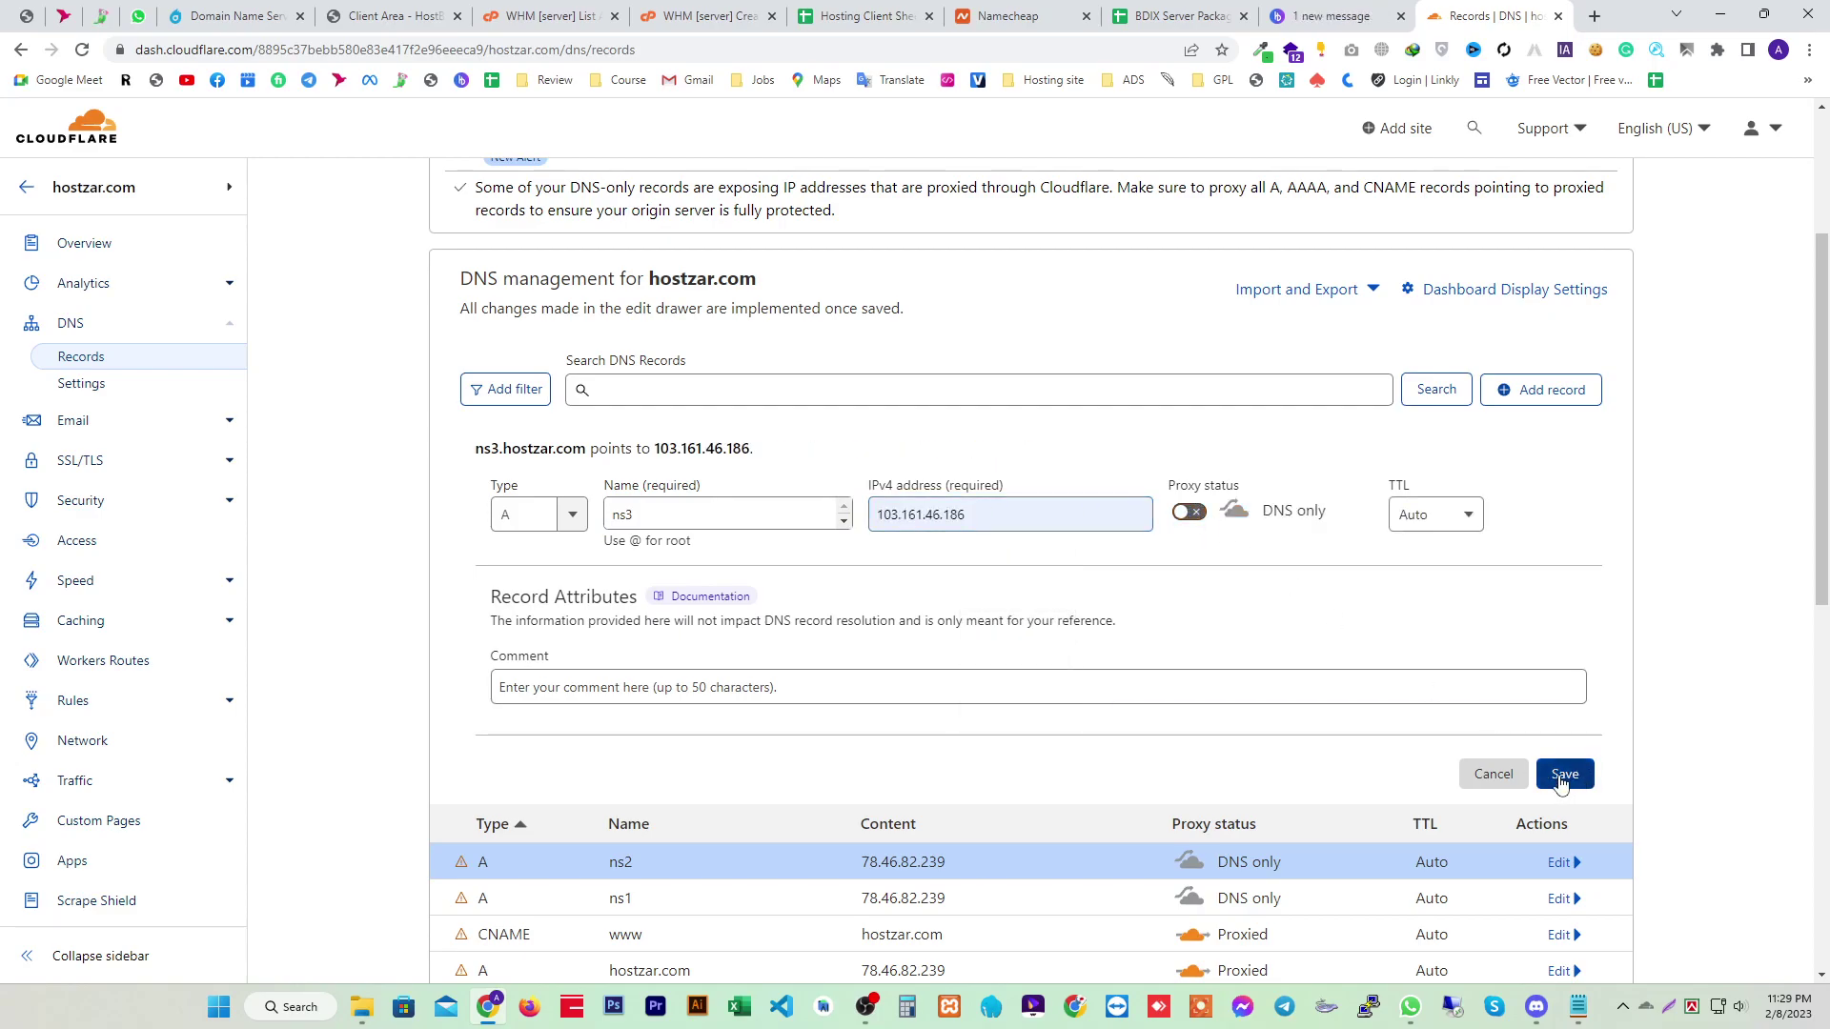
click(634, 515)
drag(635, 514, 627, 515)
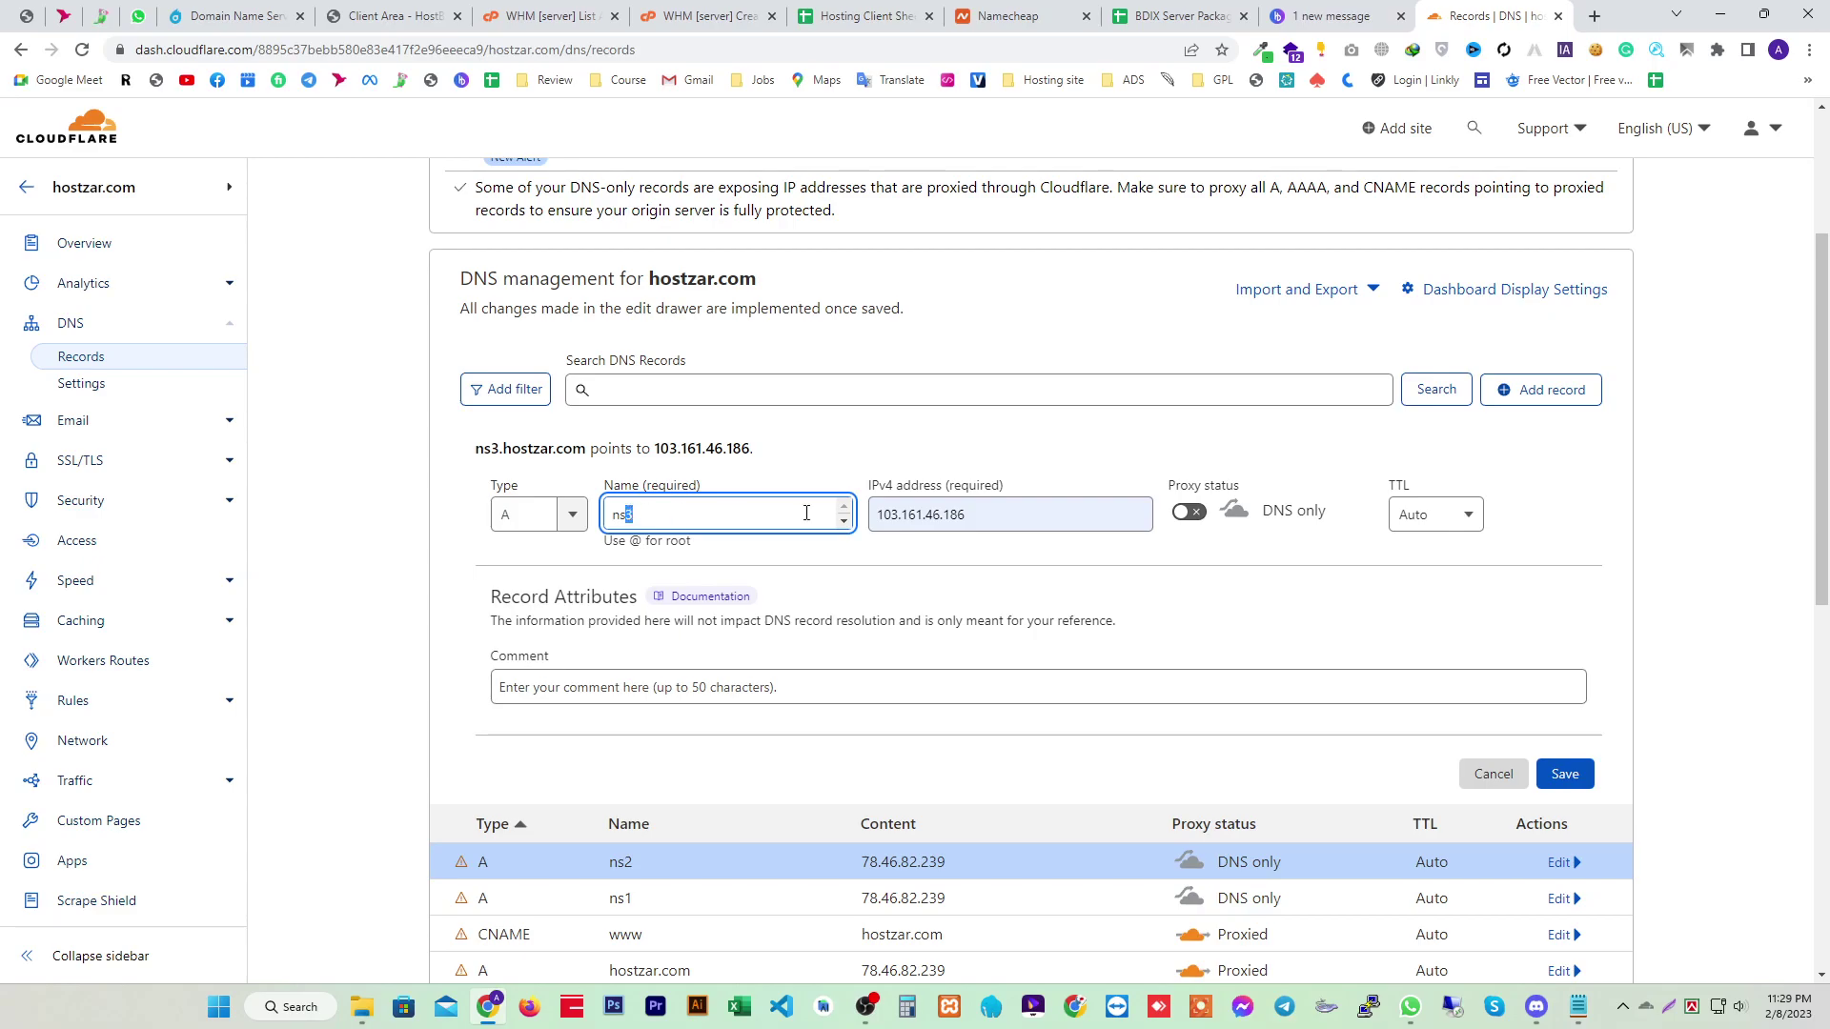
text(4)
key(Tab)
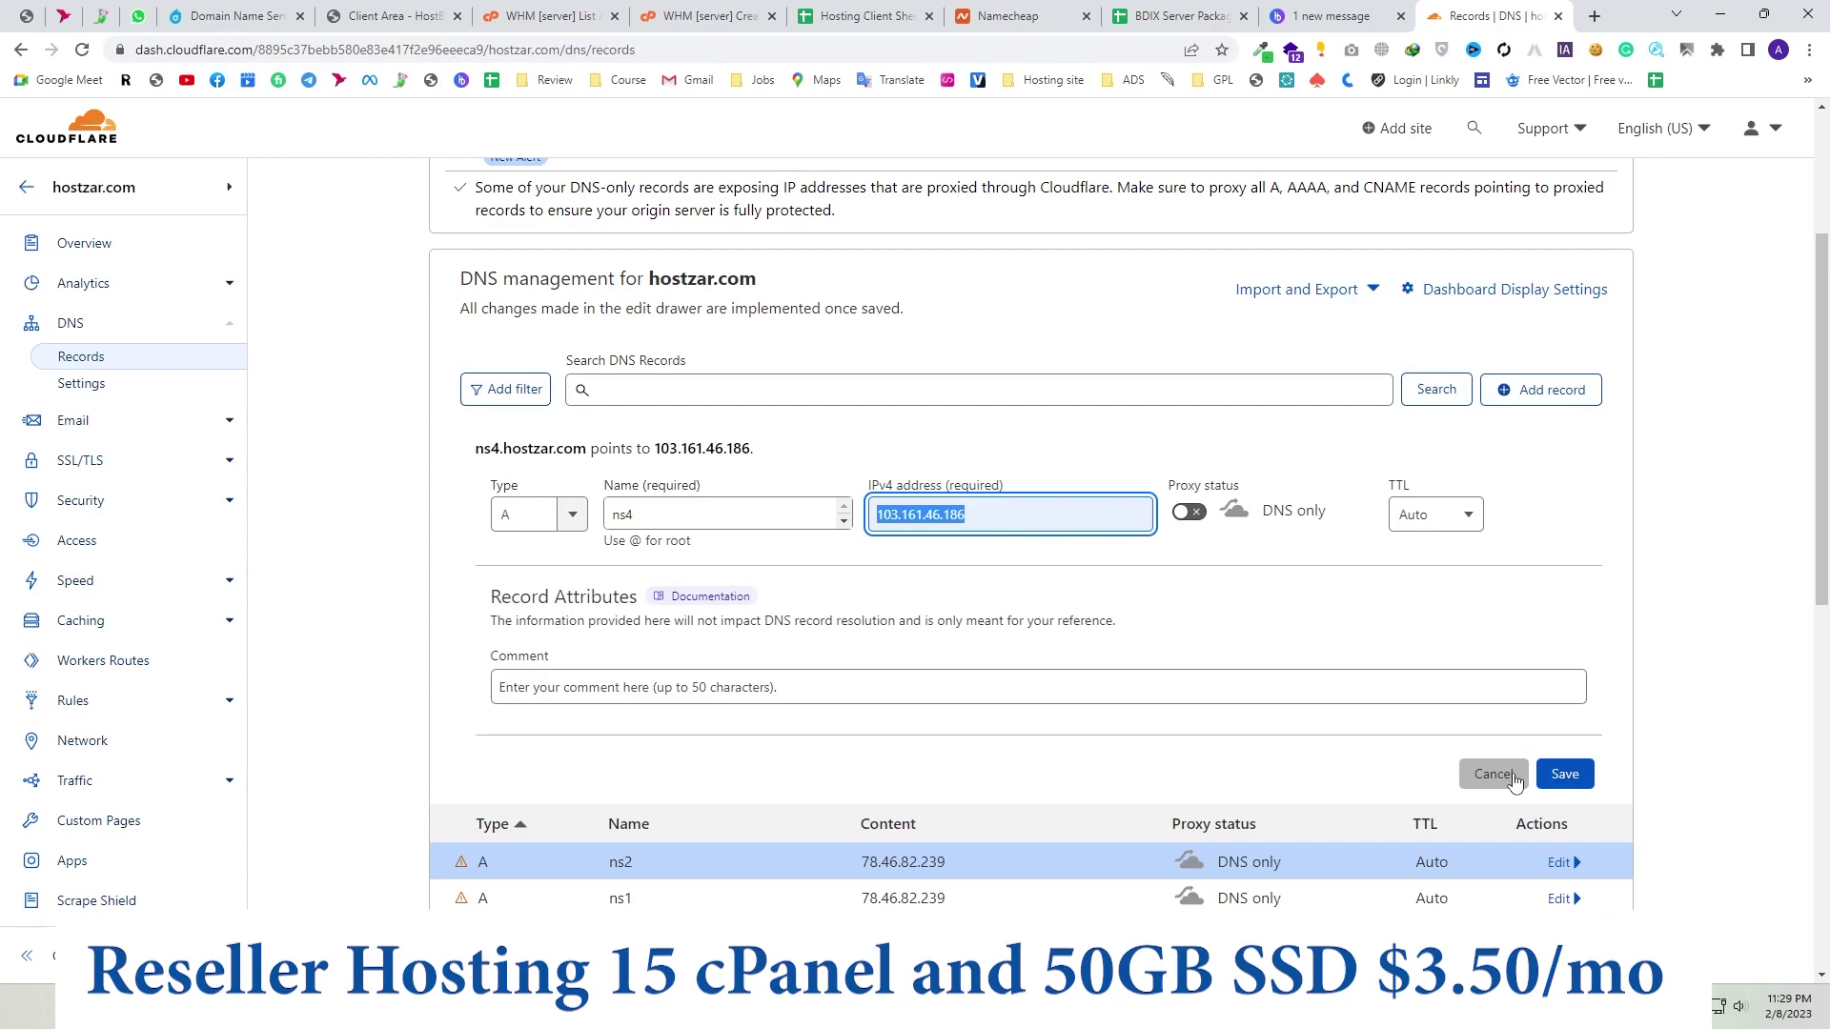
click(1513, 778)
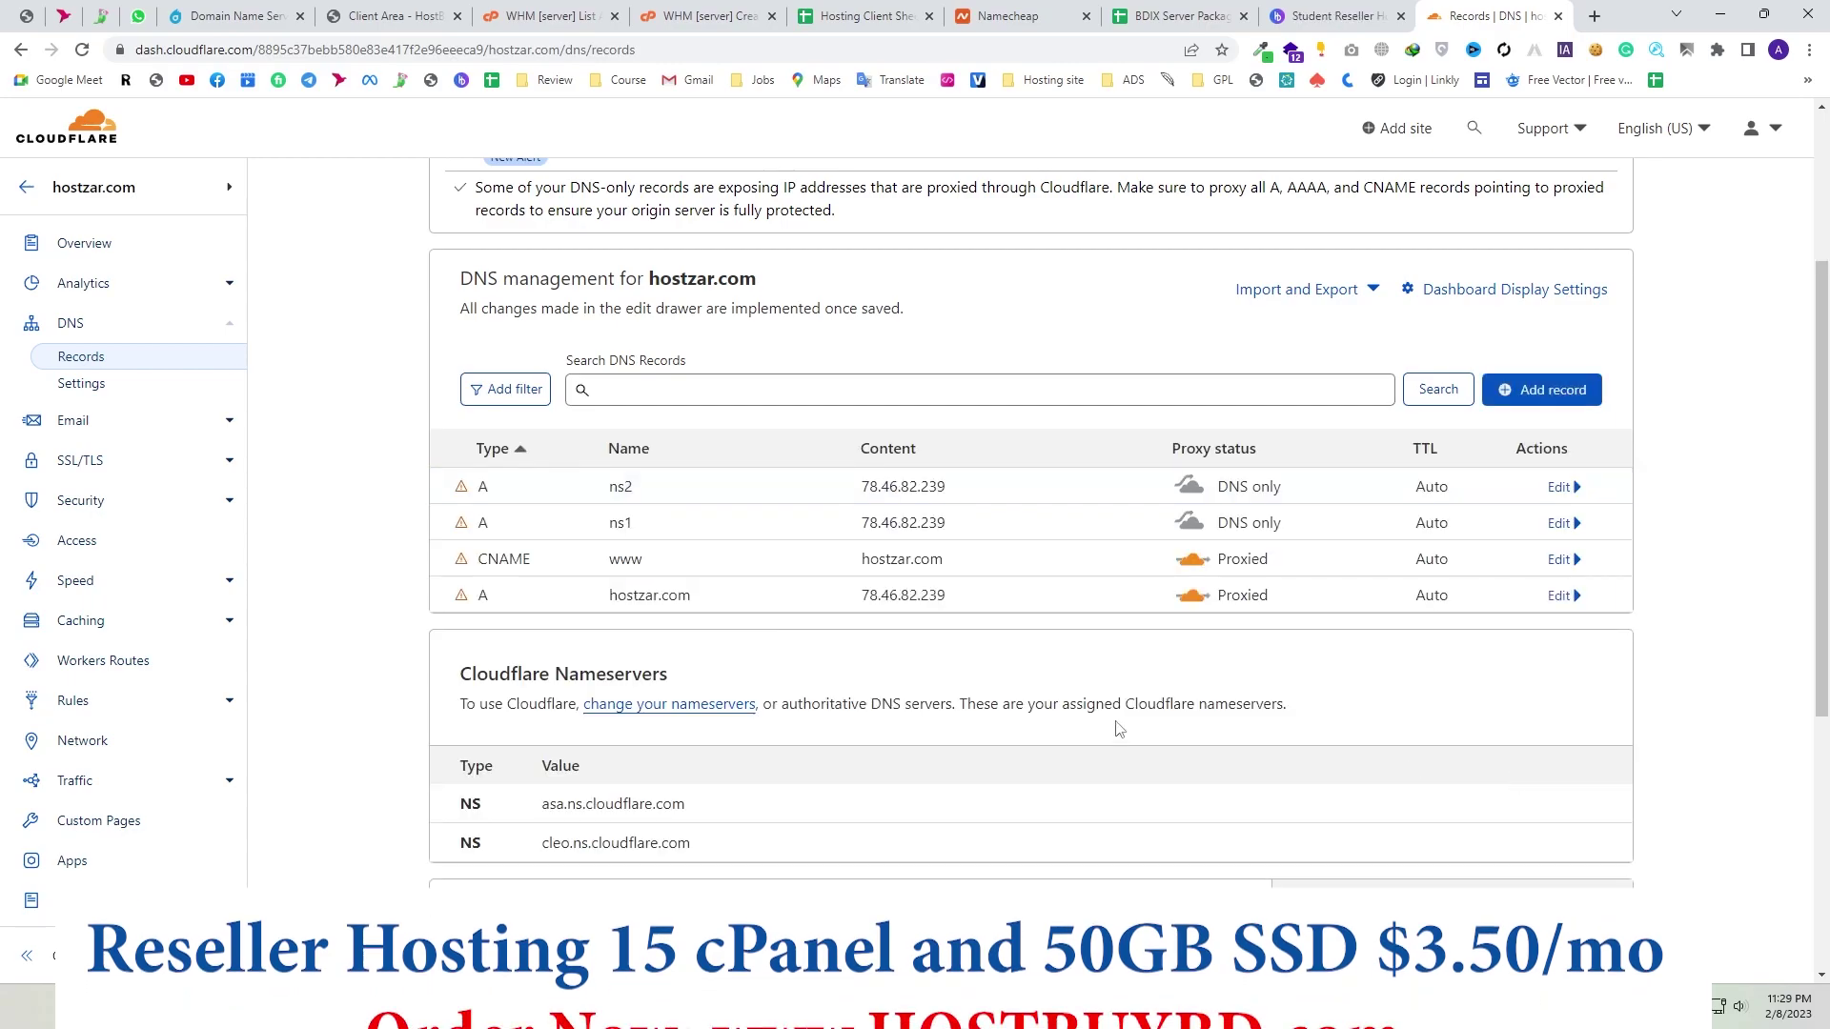
Open the hostzar.com overview in Cloudflare and dismiss the Pro plan promotion to view the nameserver setup instructions
click(85, 245)
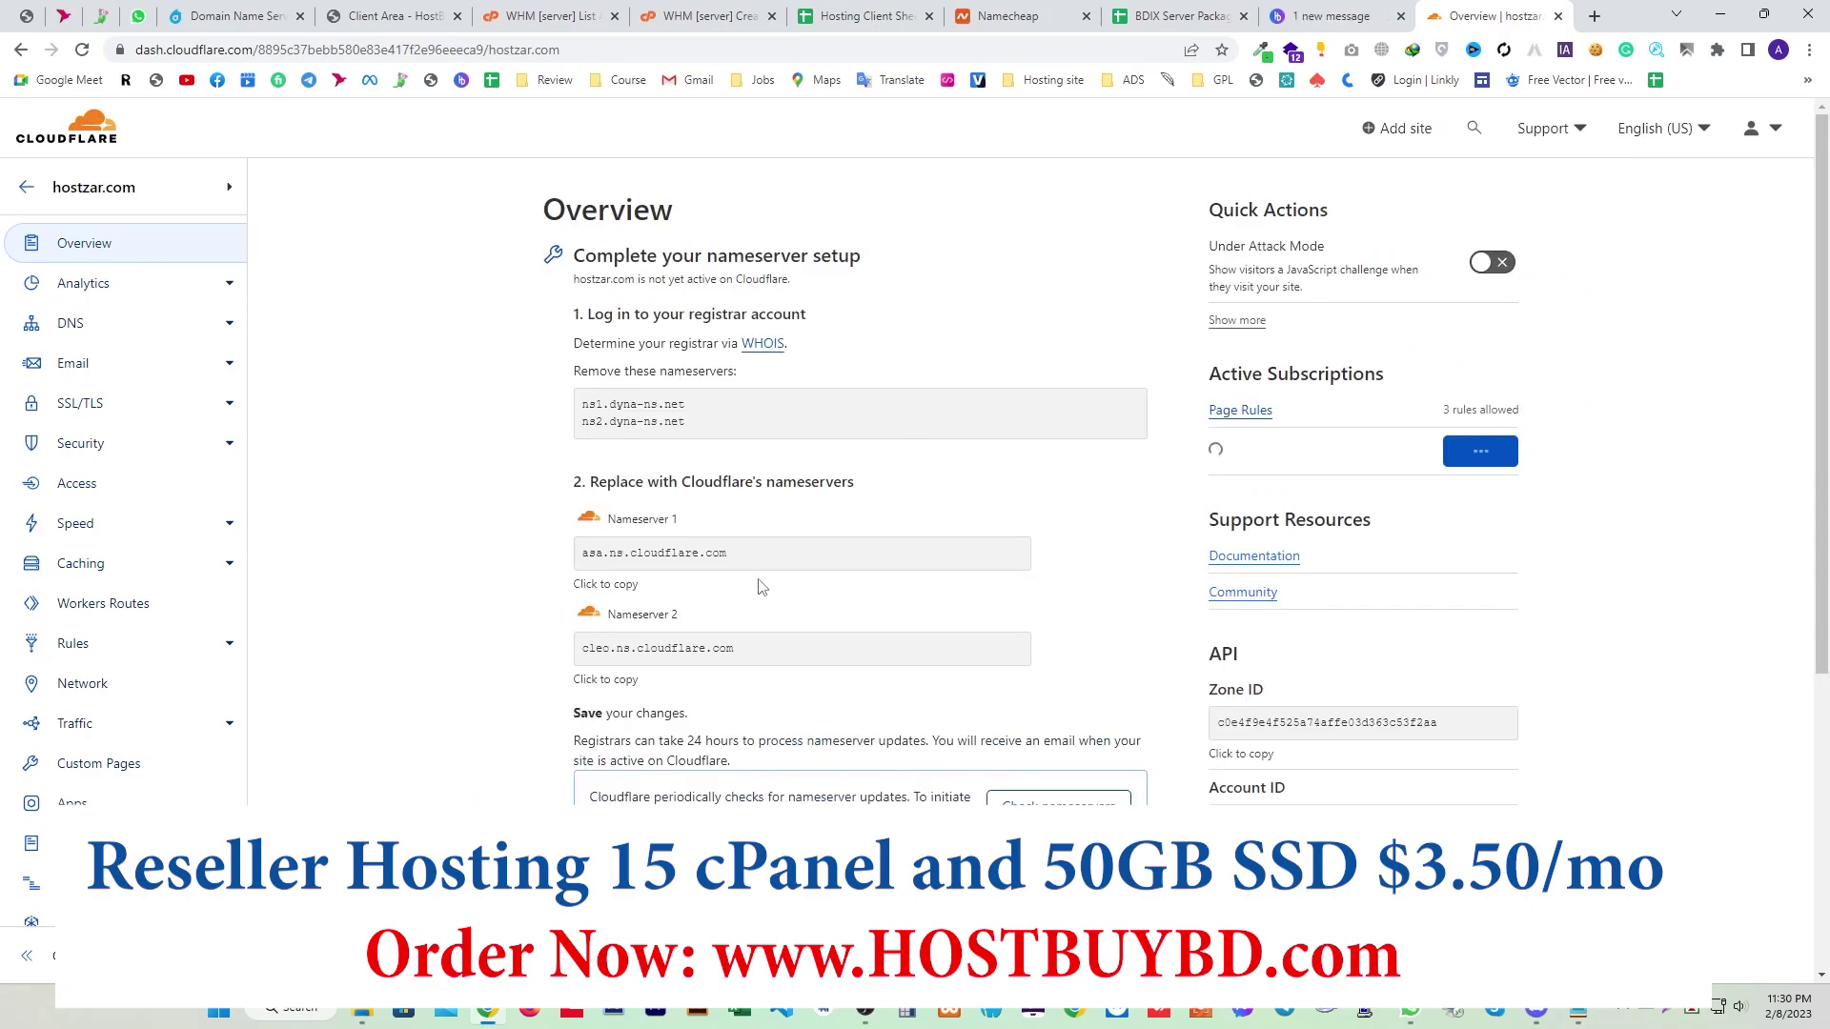
scroll(899, 641, down, 3)
scroll(1008, 519, up, 4)
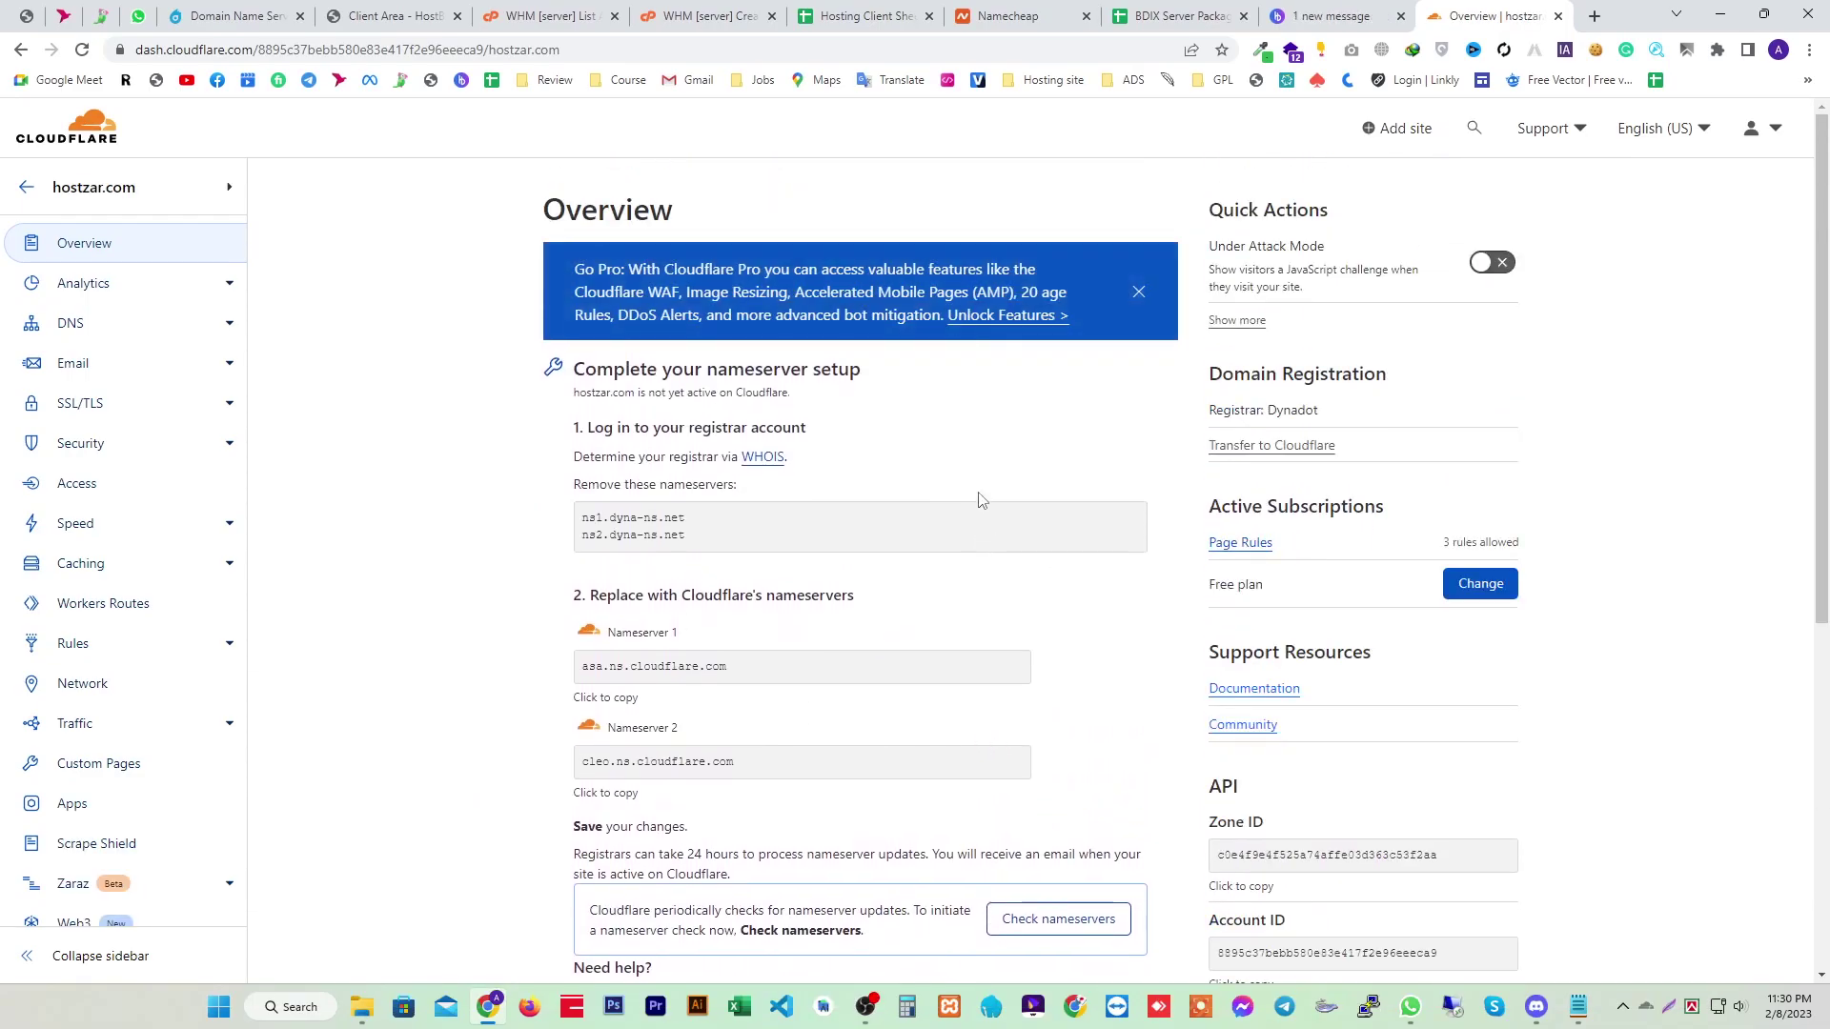
click(1138, 293)
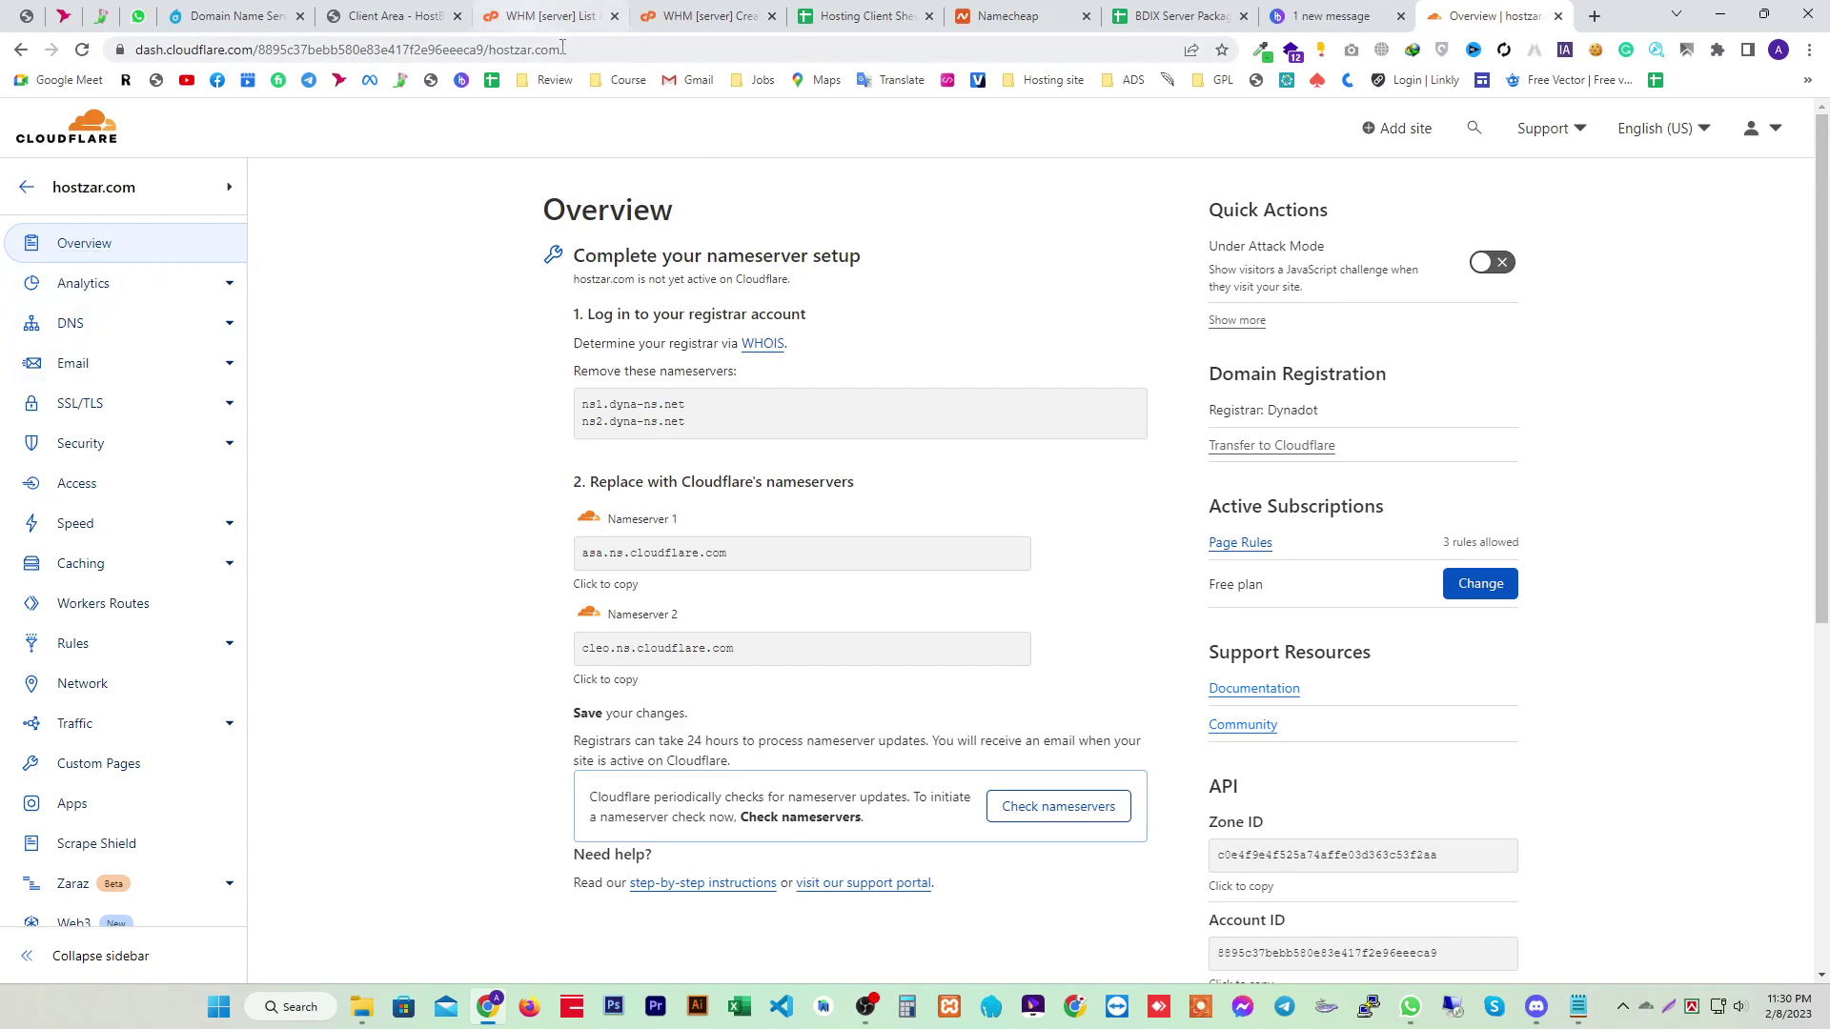
Copy the domain name hostzar.com and look up its NS records on dnschecker.org in a new browser tab
drag(560, 49, 489, 49)
key(ctrl+c)
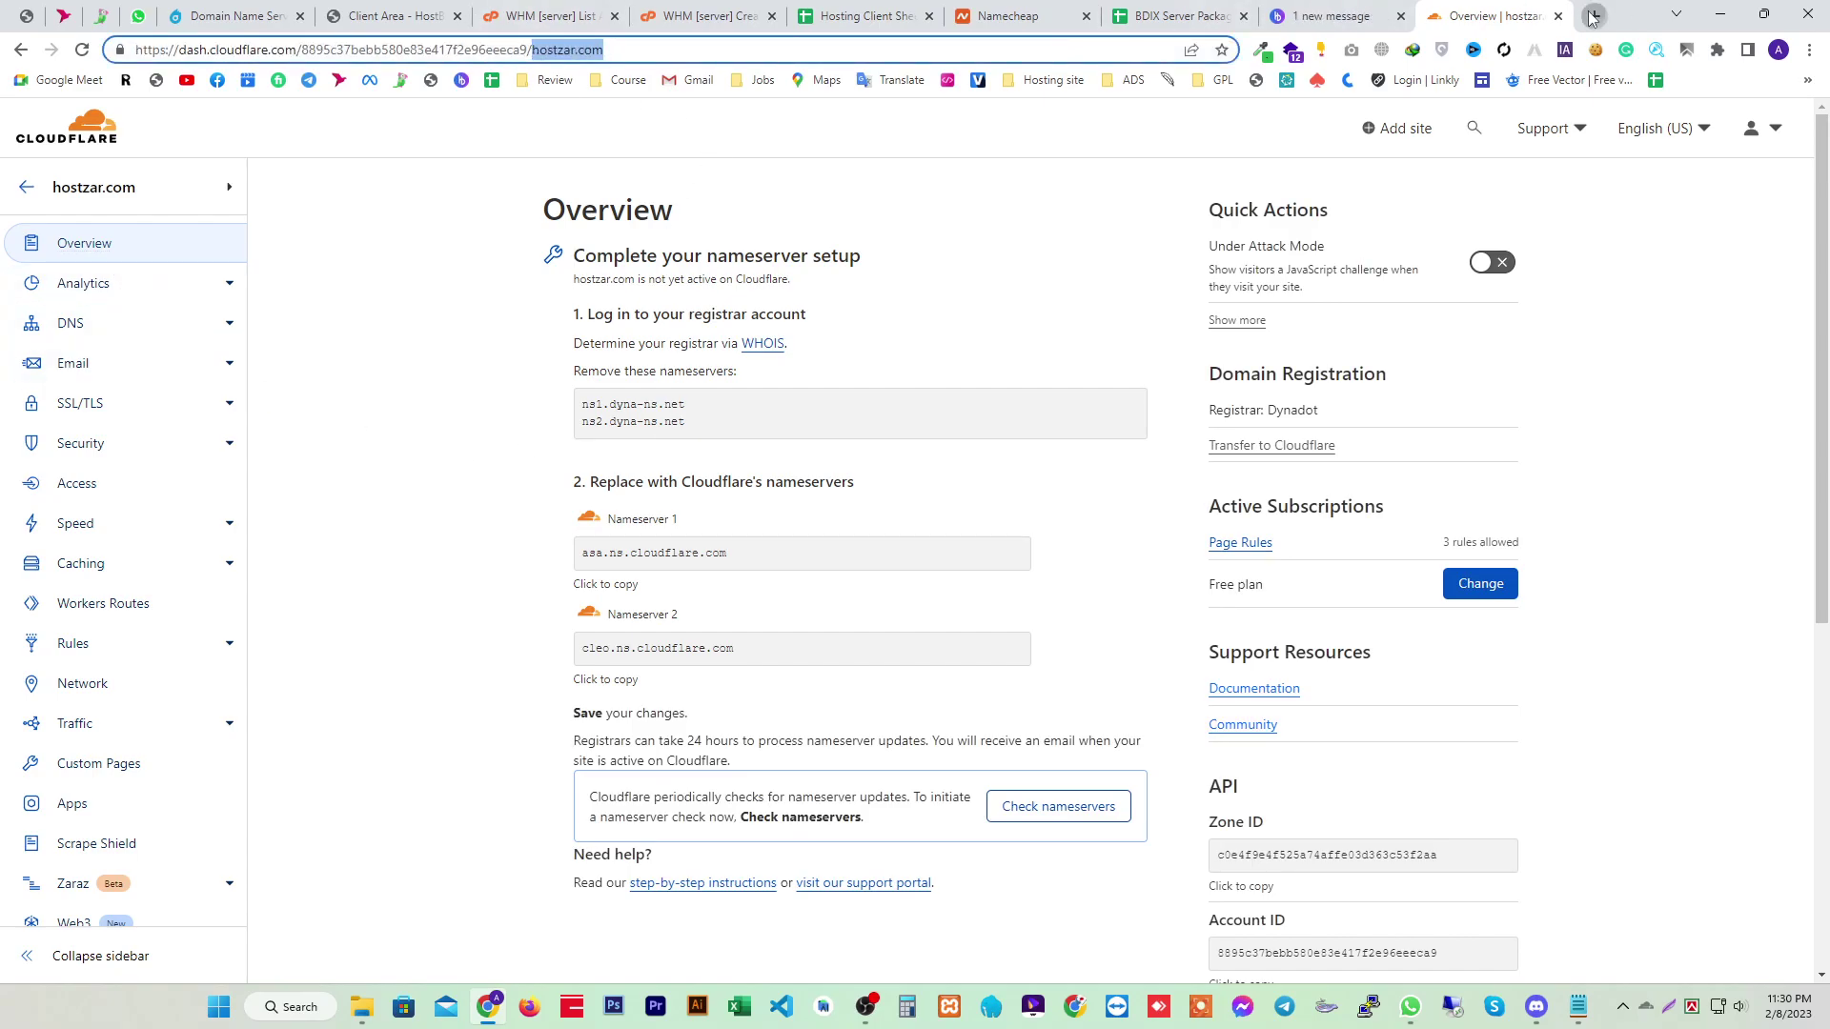
click(1592, 16)
text(dn)
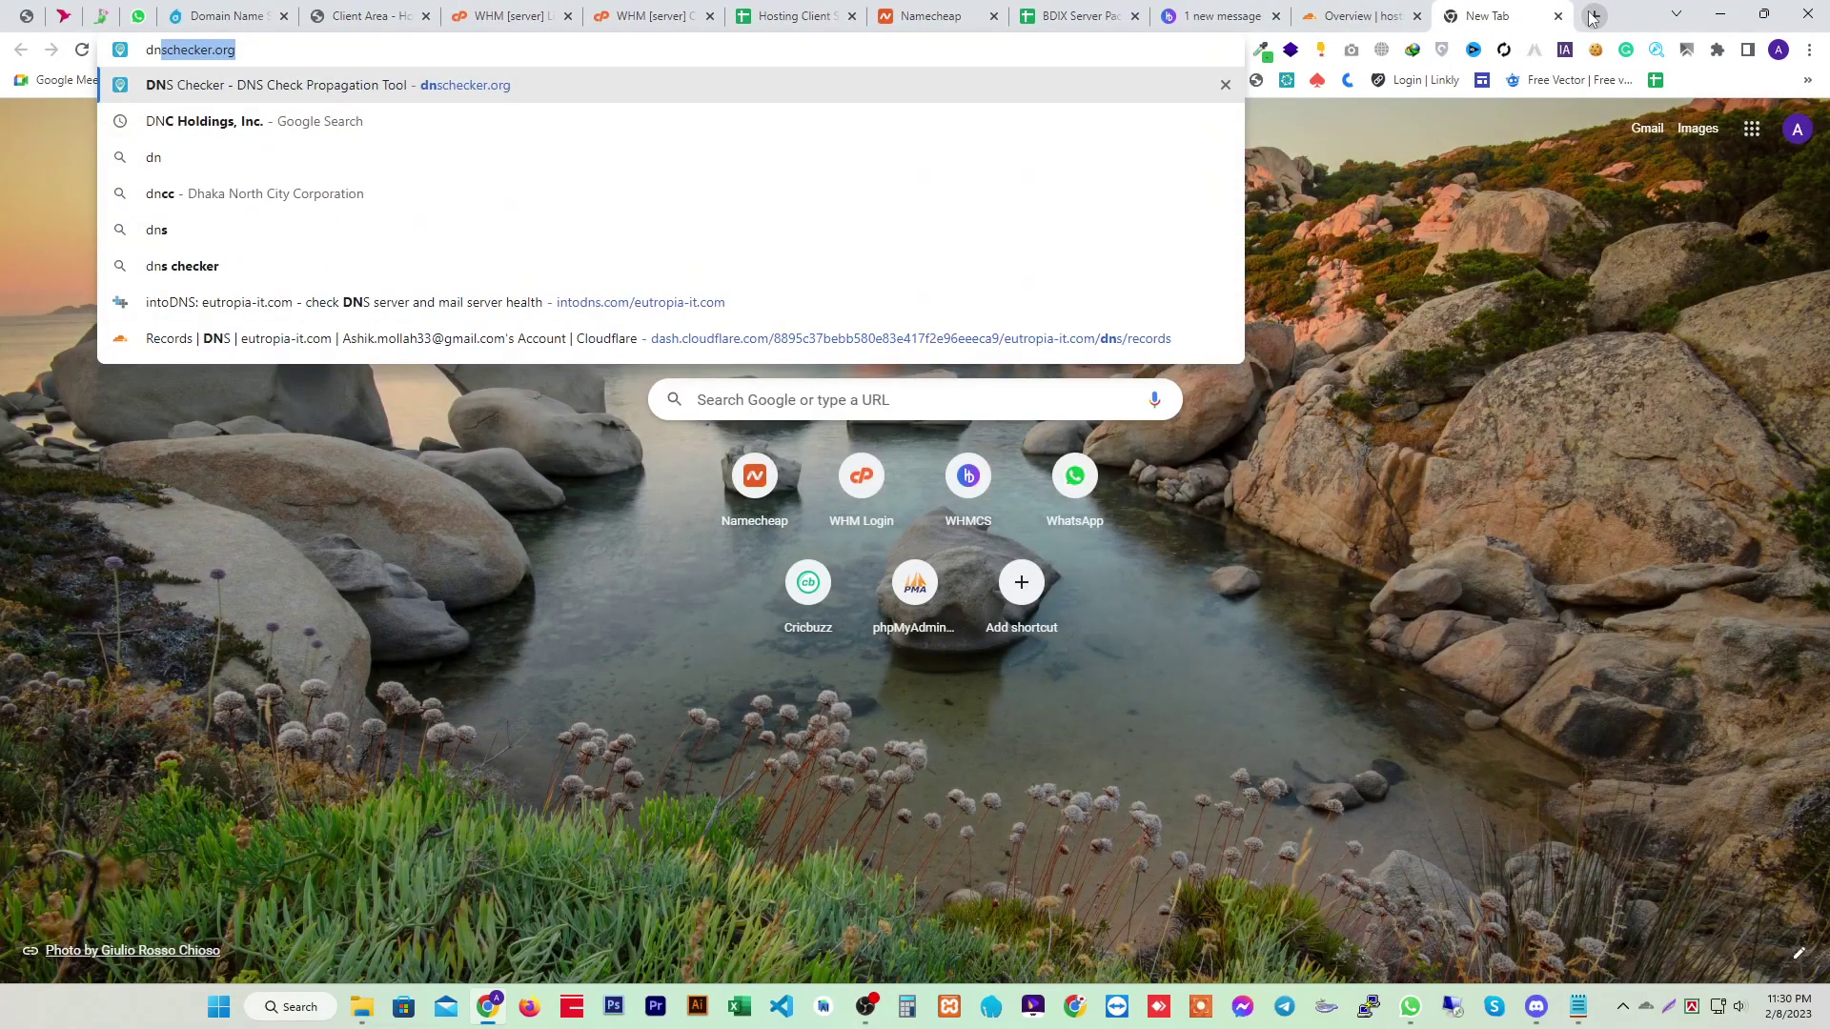
key(Return)
click(356, 307)
key(ctrl+v)
click(556, 304)
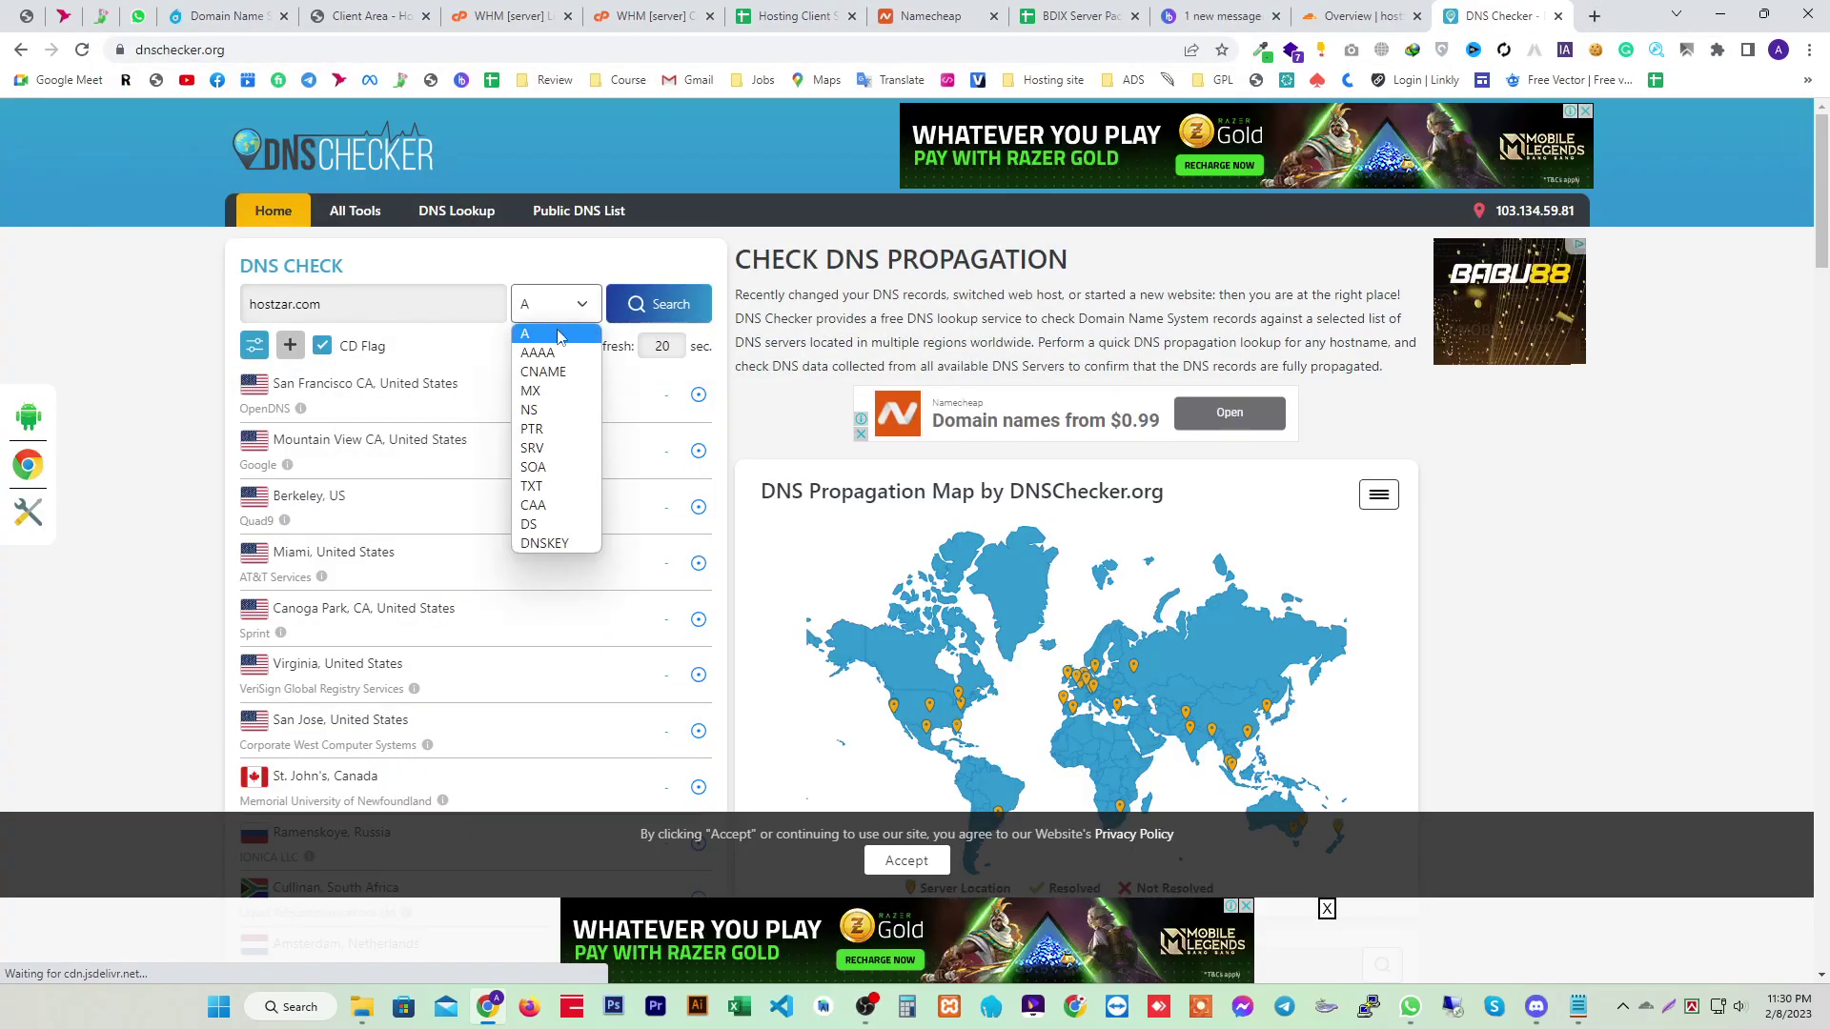
click(550, 405)
click(659, 304)
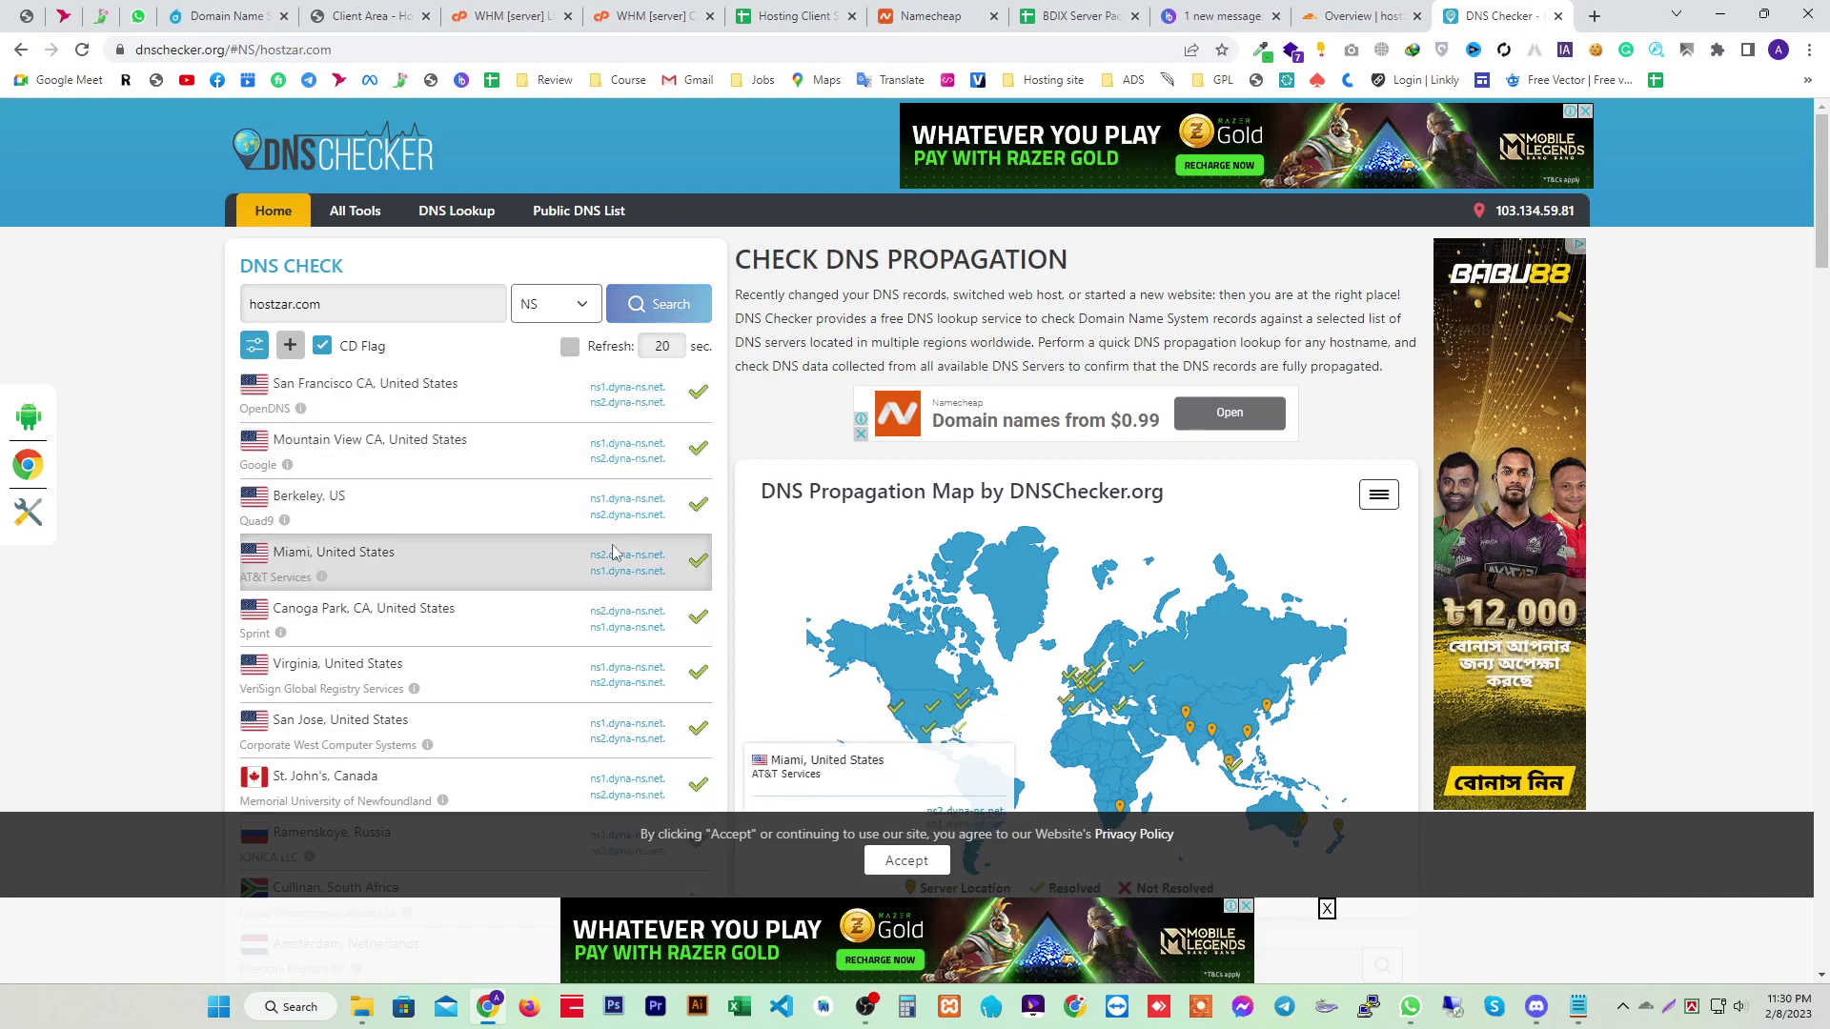
Examine the nameservers reported for hostzar.com by the worldwide DNS servers, including the San Francisco and Dhaka entries
scroll(592, 523, down, 1)
scroll(591, 523, down, 7)
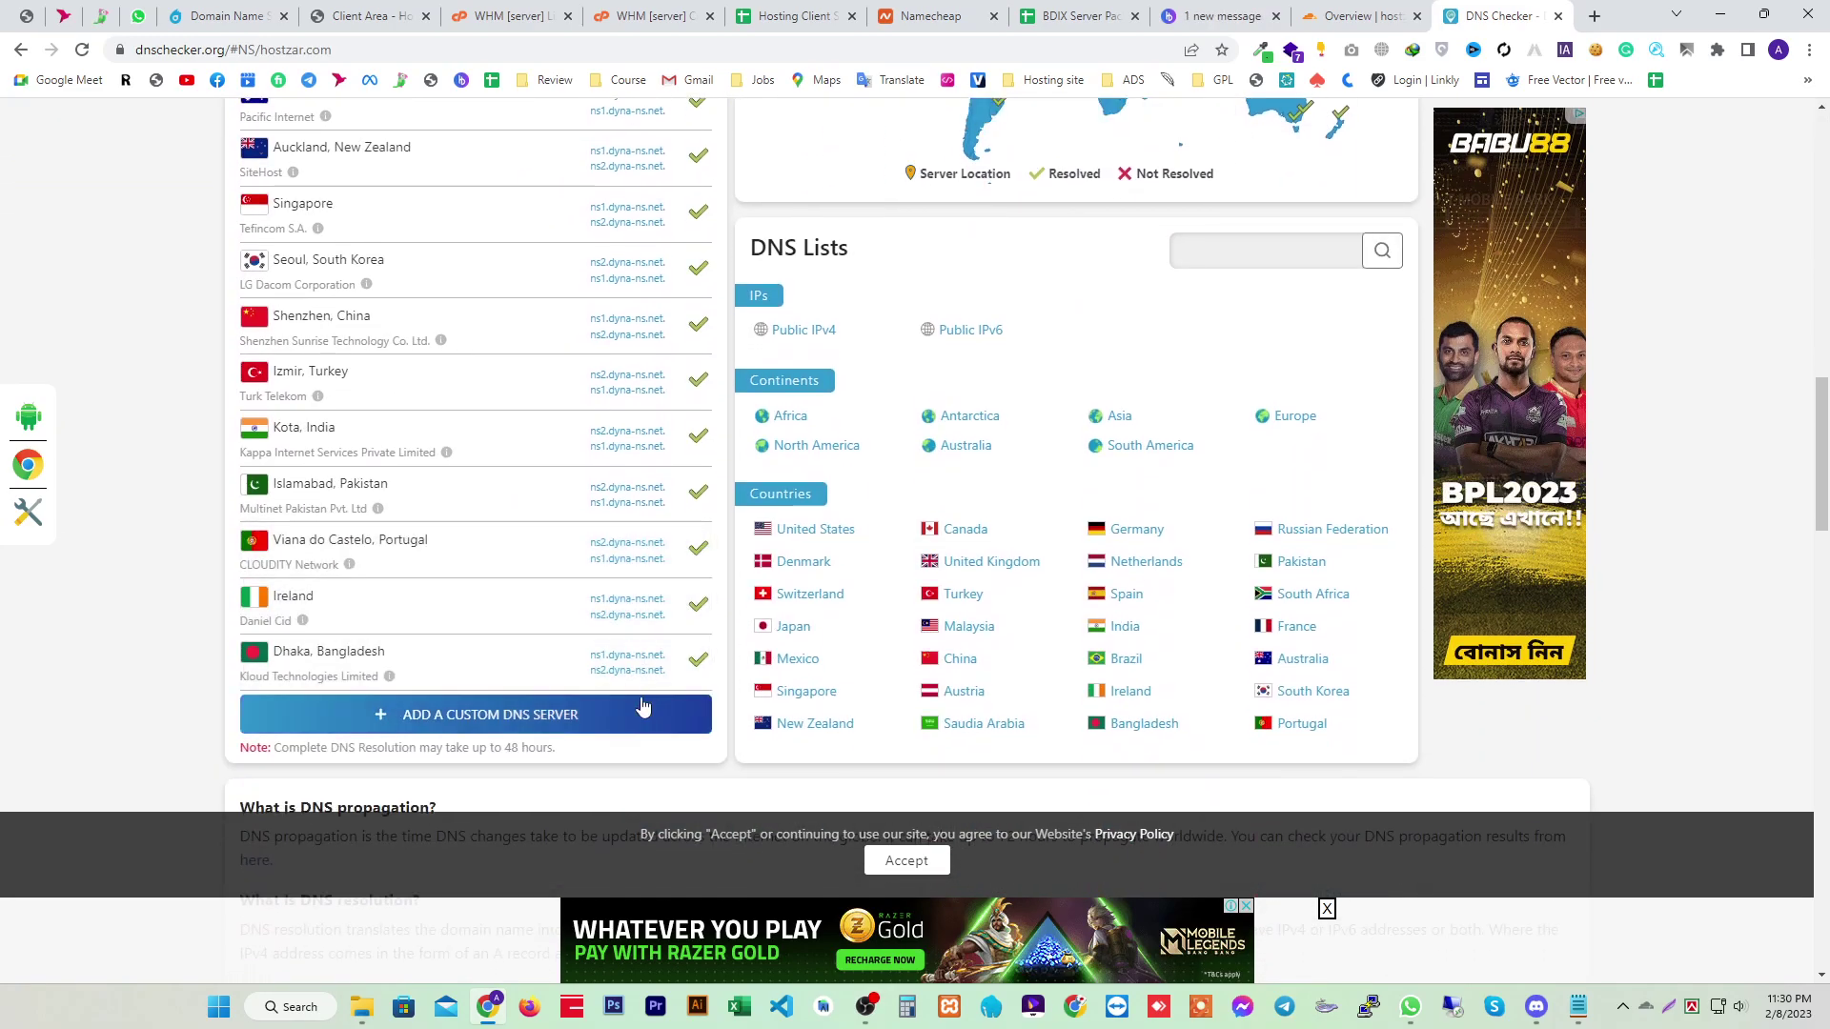
scroll(611, 553, up, 8)
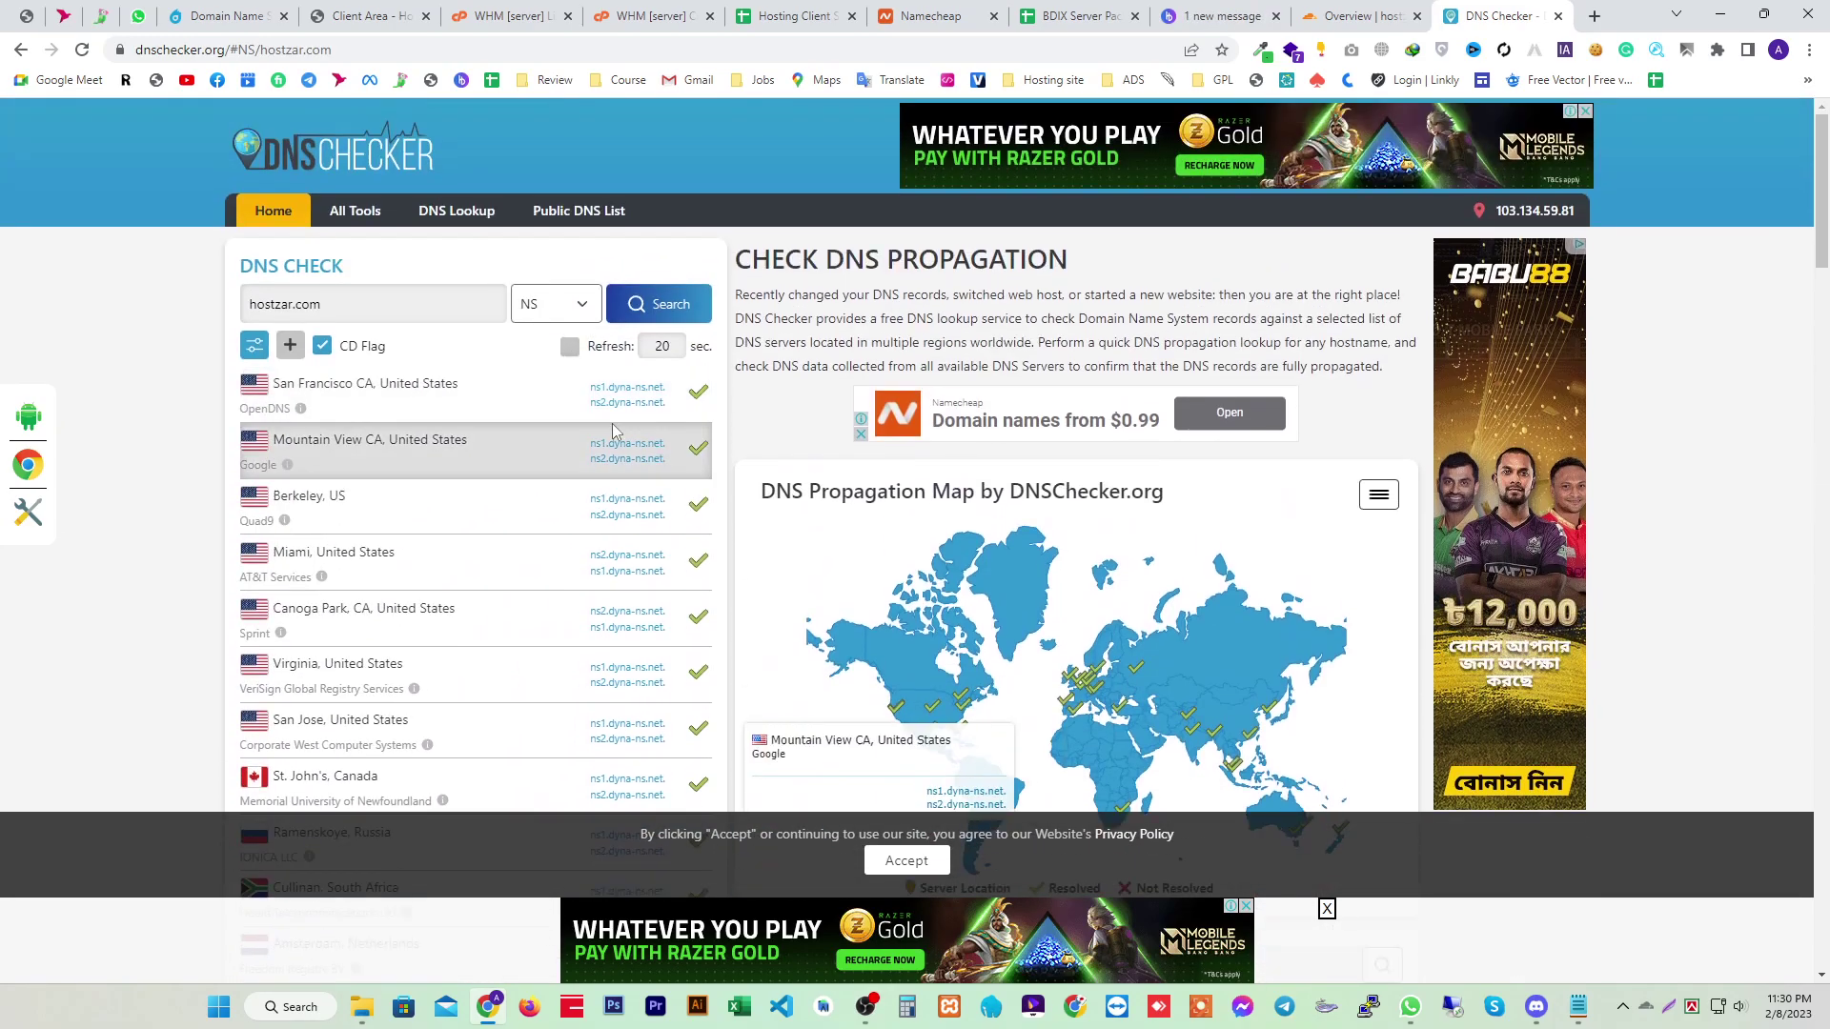
drag(667, 387, 592, 388)
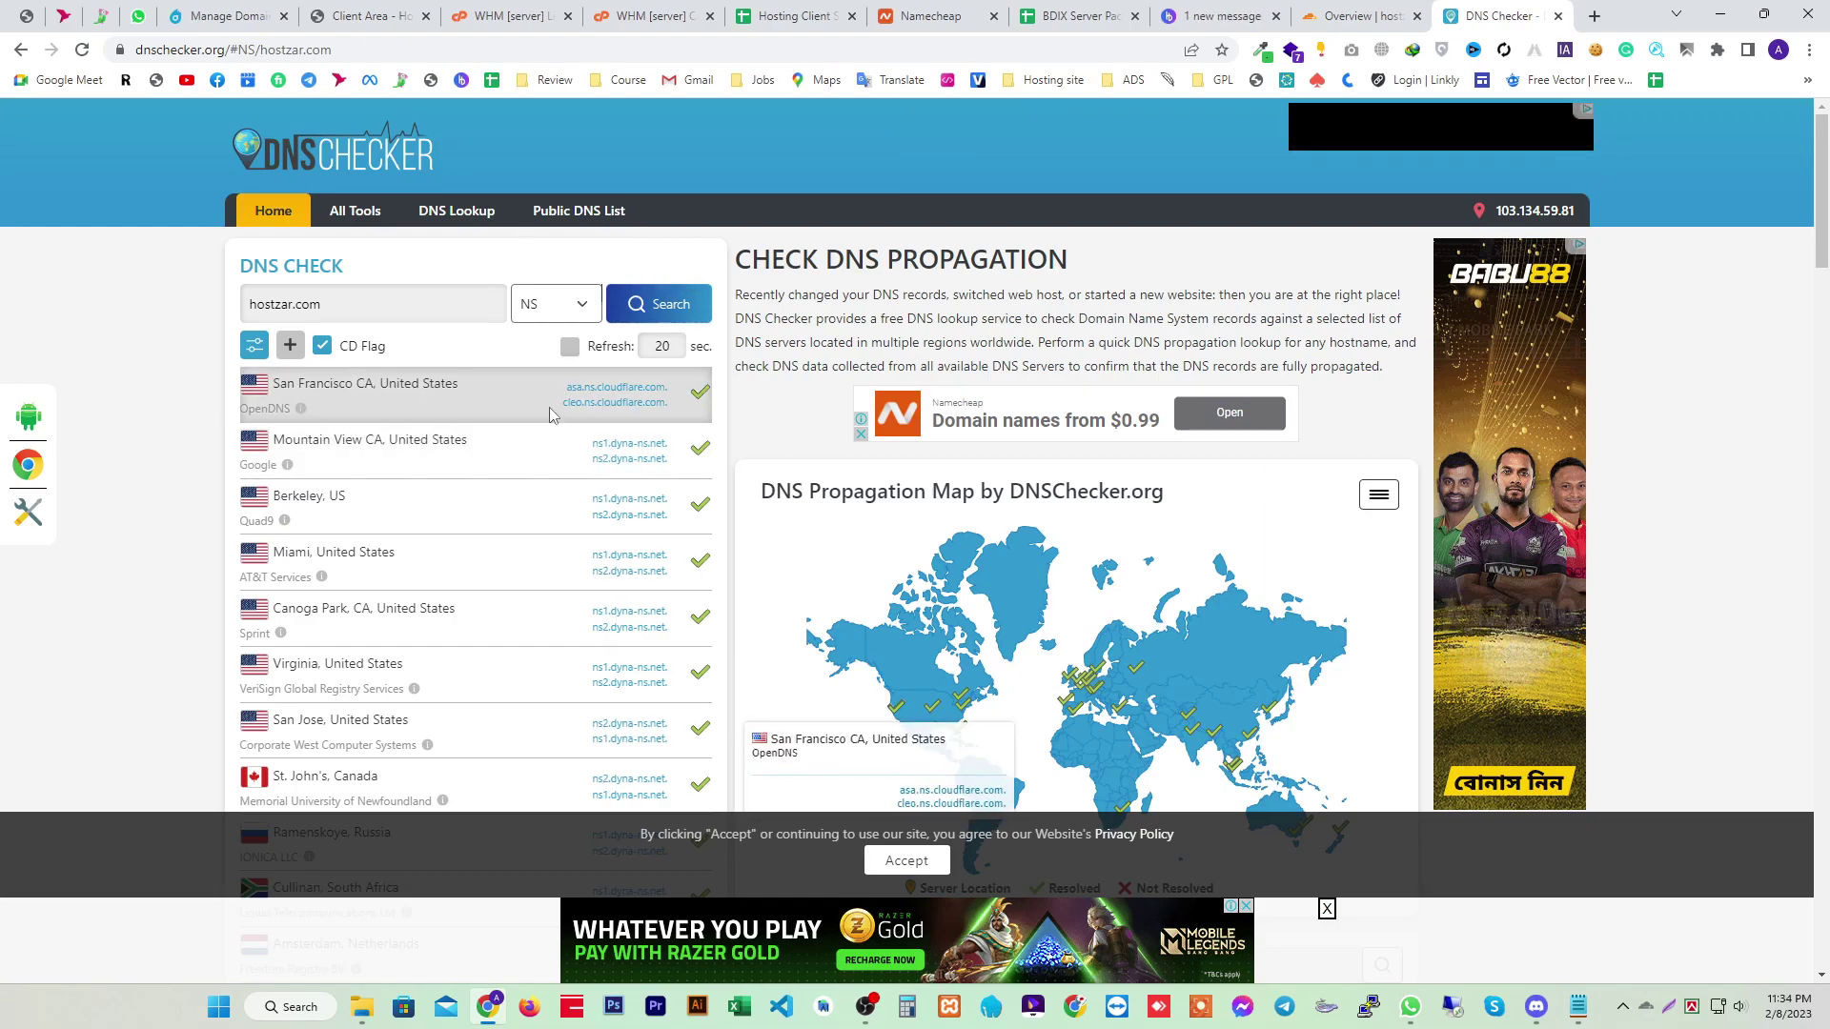
drag(566, 386, 639, 400)
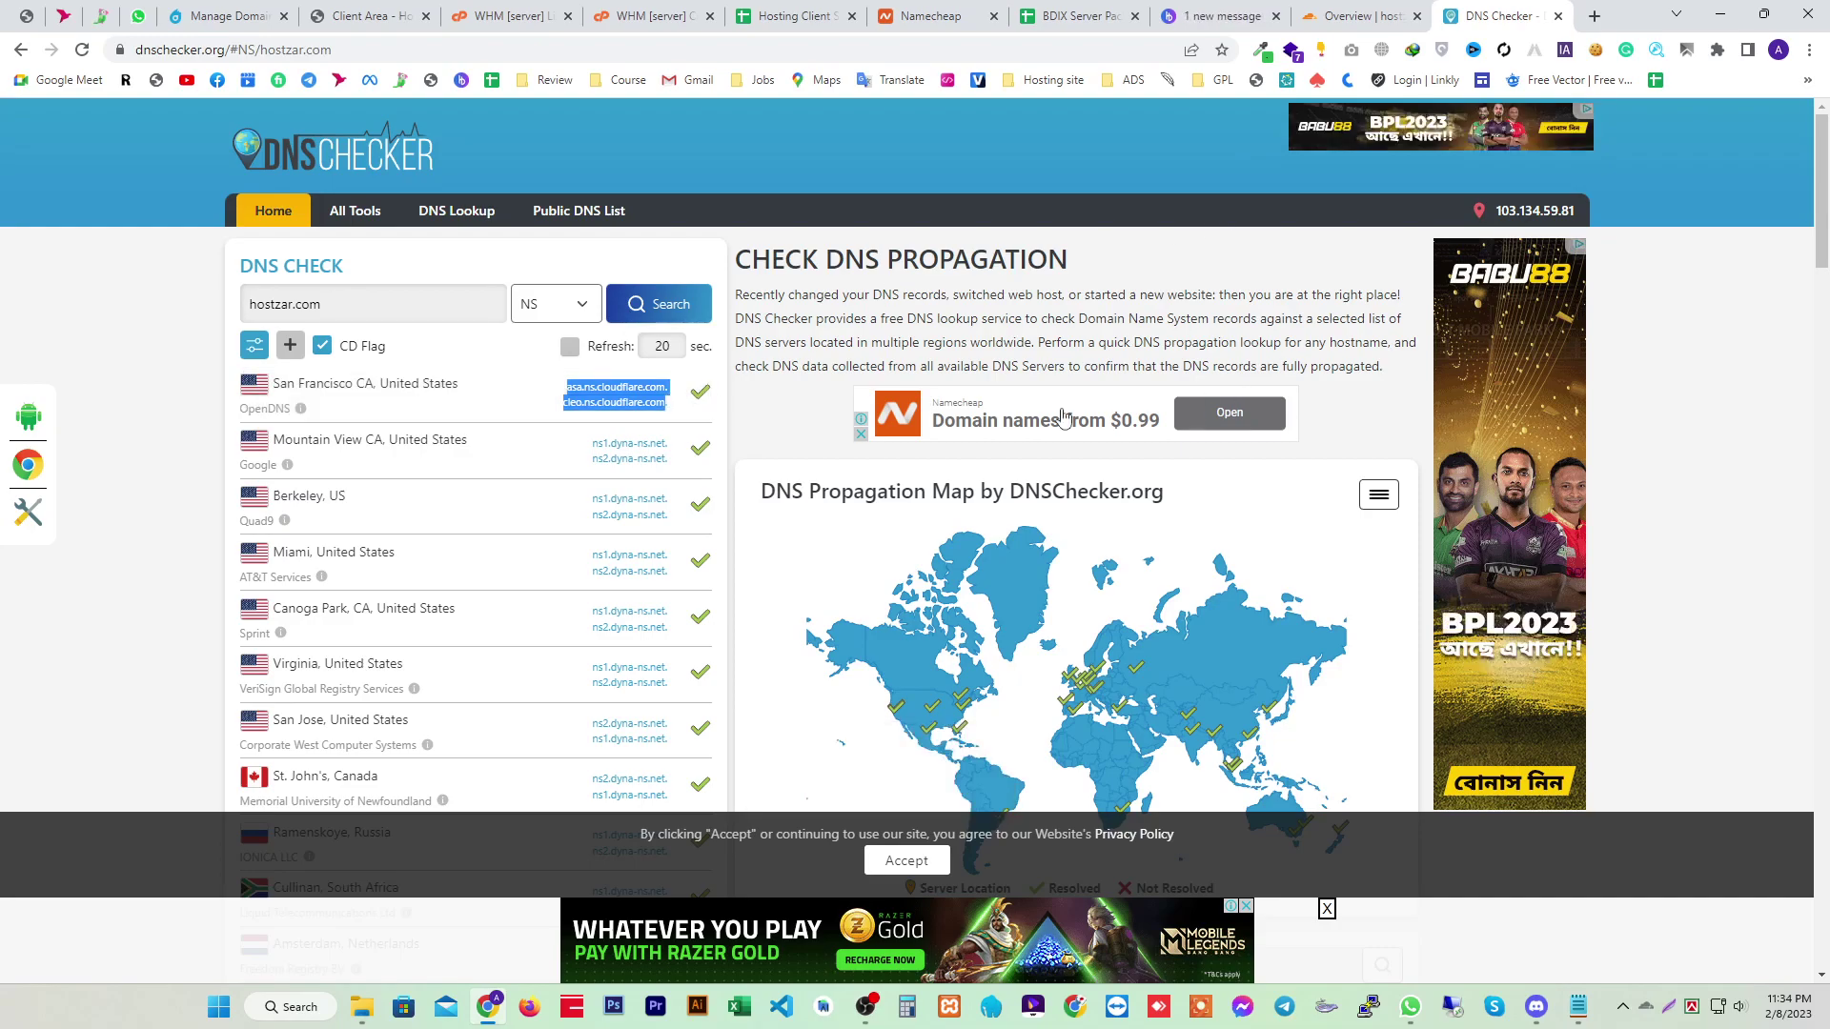
scroll(620, 580, down, 1)
scroll(620, 580, down, 10)
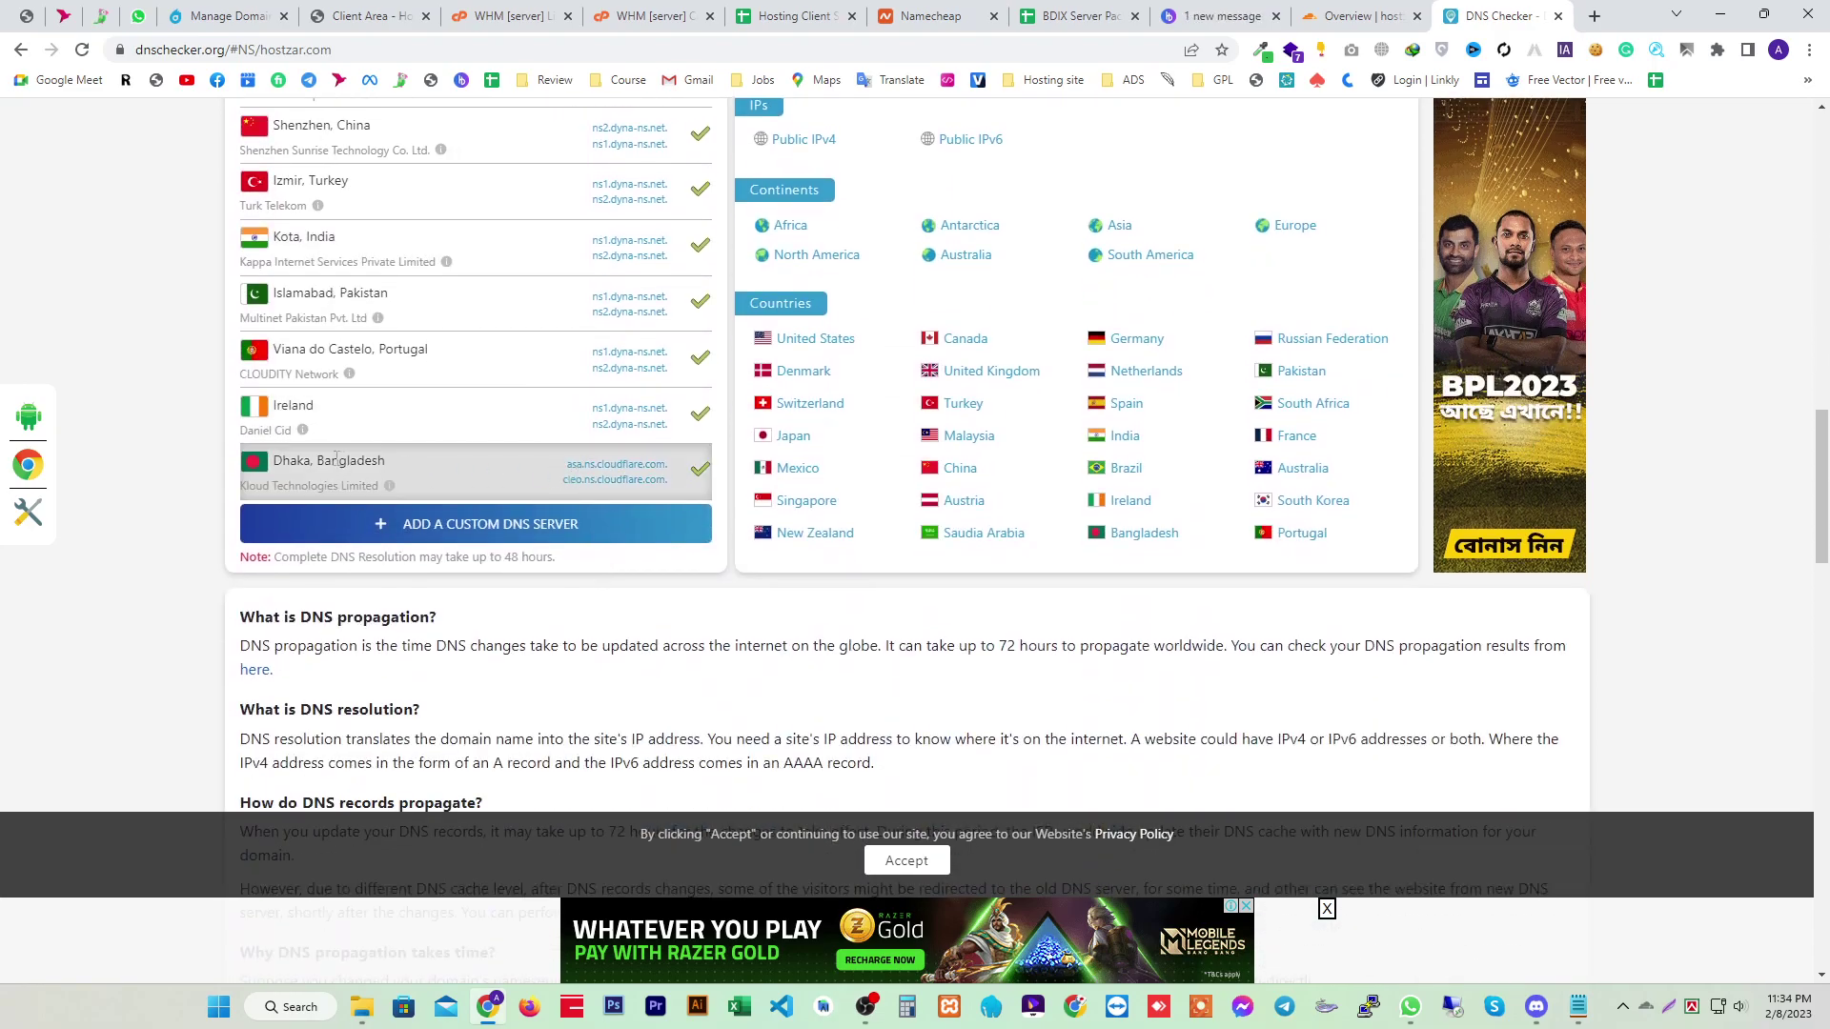
drag(555, 469, 750, 497)
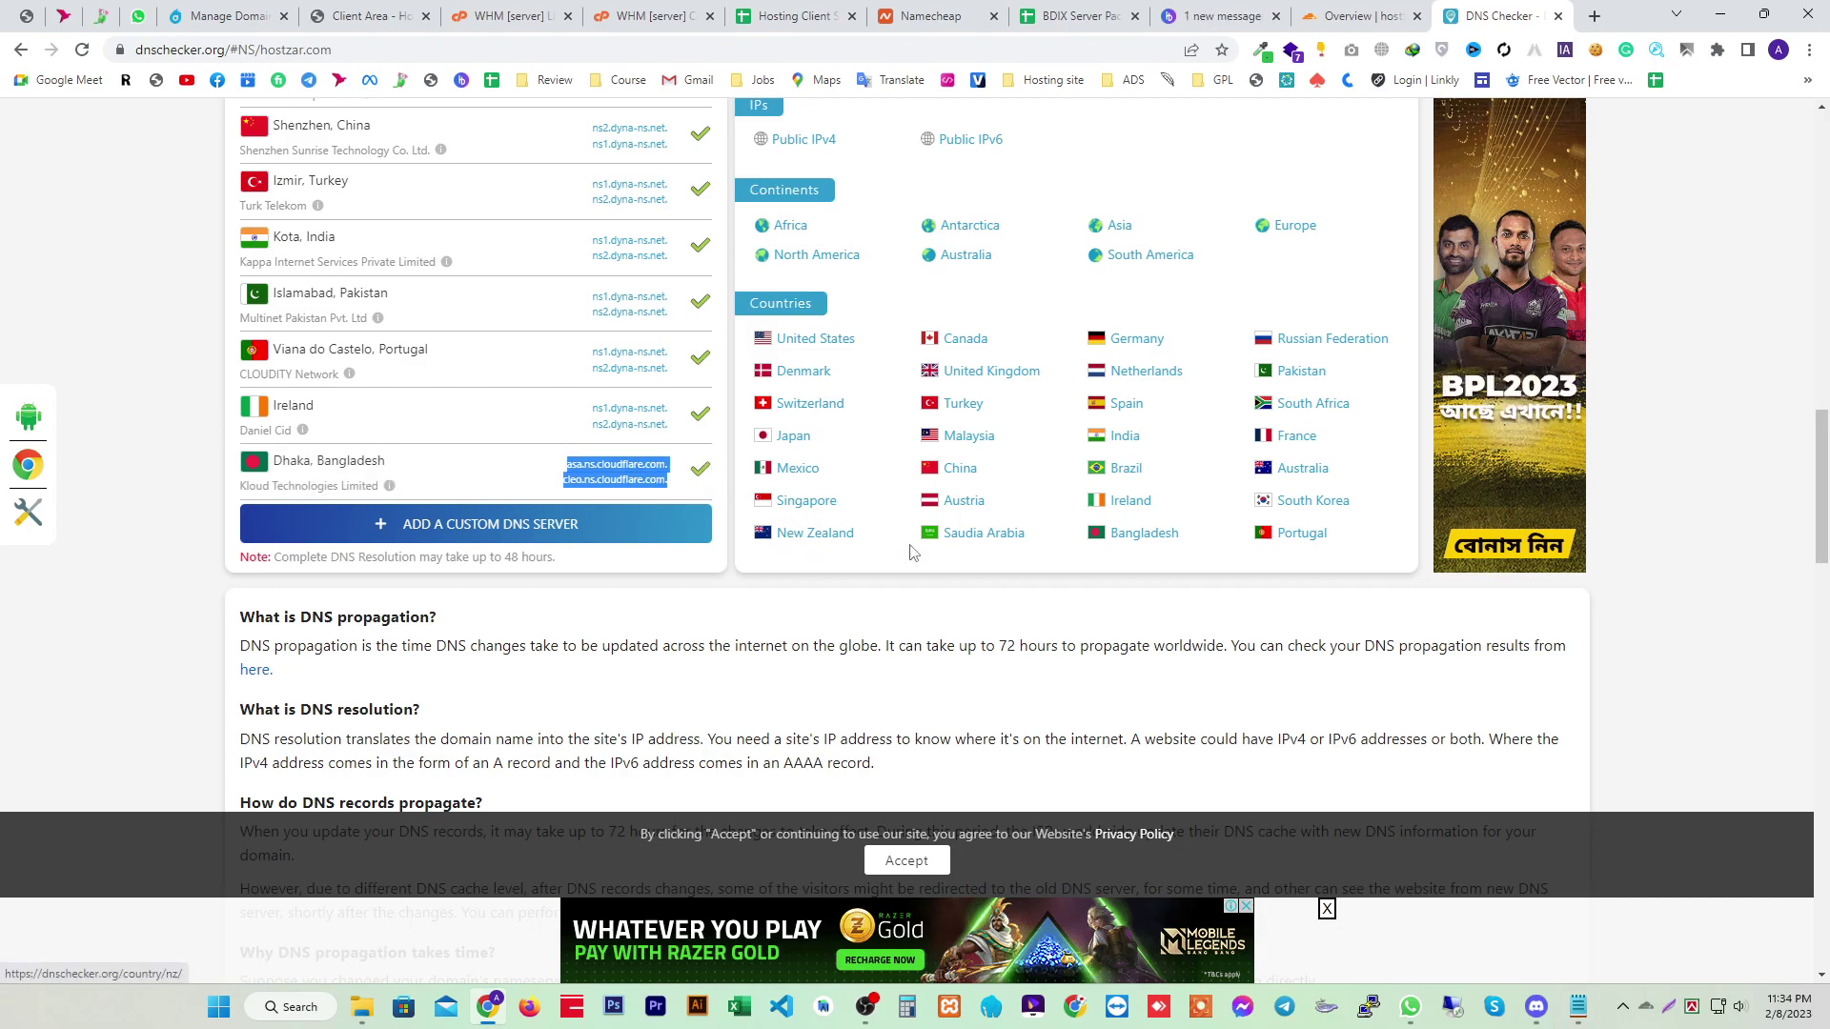
Open hostzar.com in a new browser tab, copying the domain from Notepad, and proceed past the certificate warning to the site
click(1578, 1006)
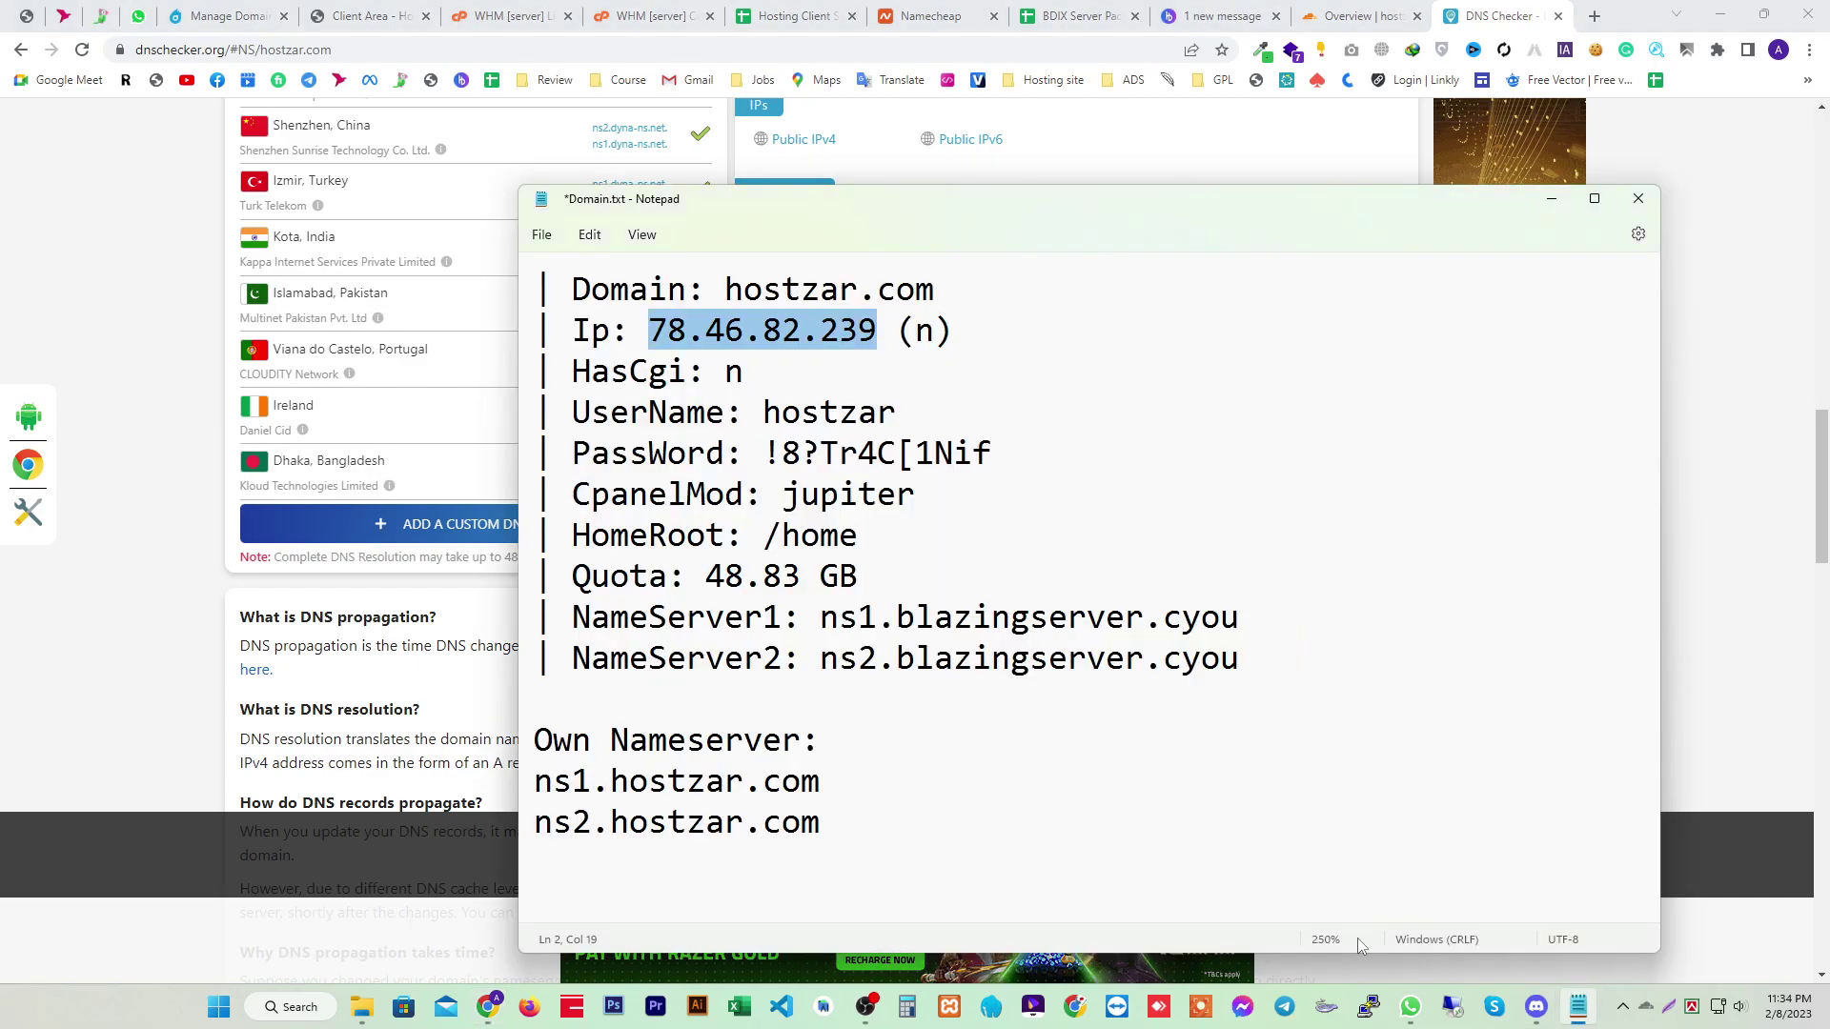
double_click(929, 289)
key(ctrl+c)
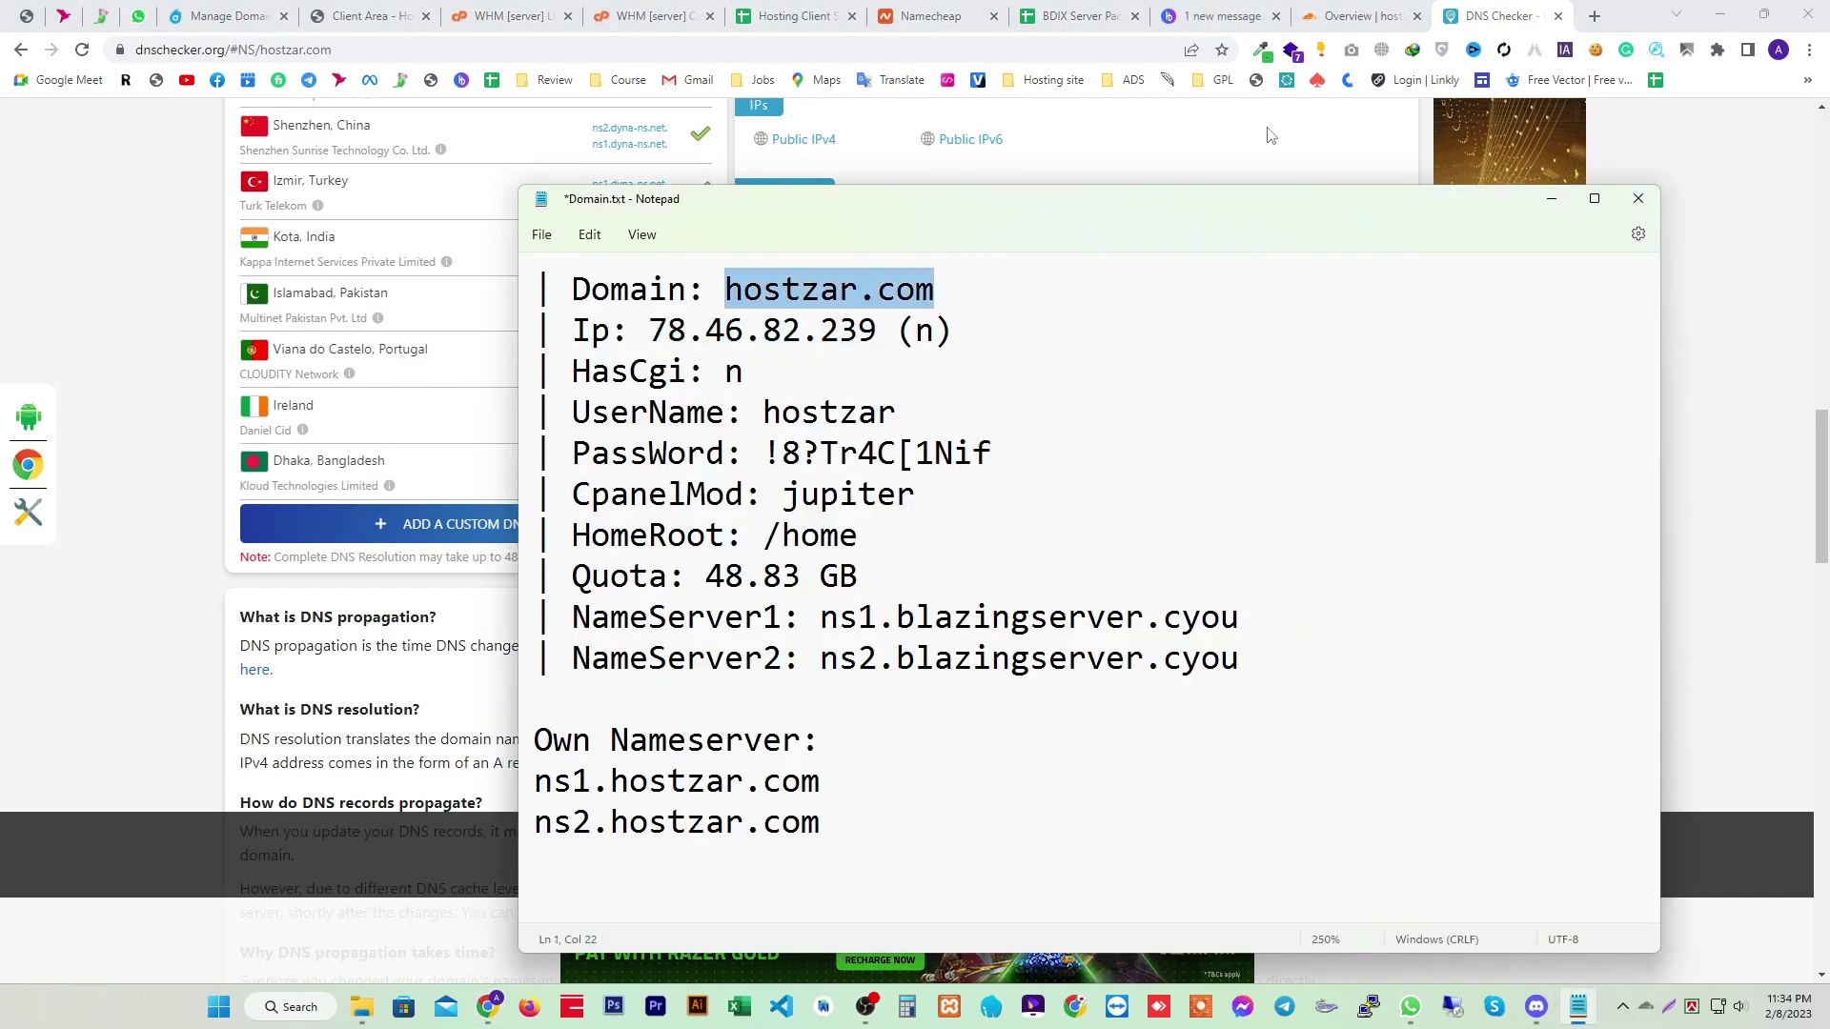
click(1593, 16)
key(ctrl+v)
key(Return)
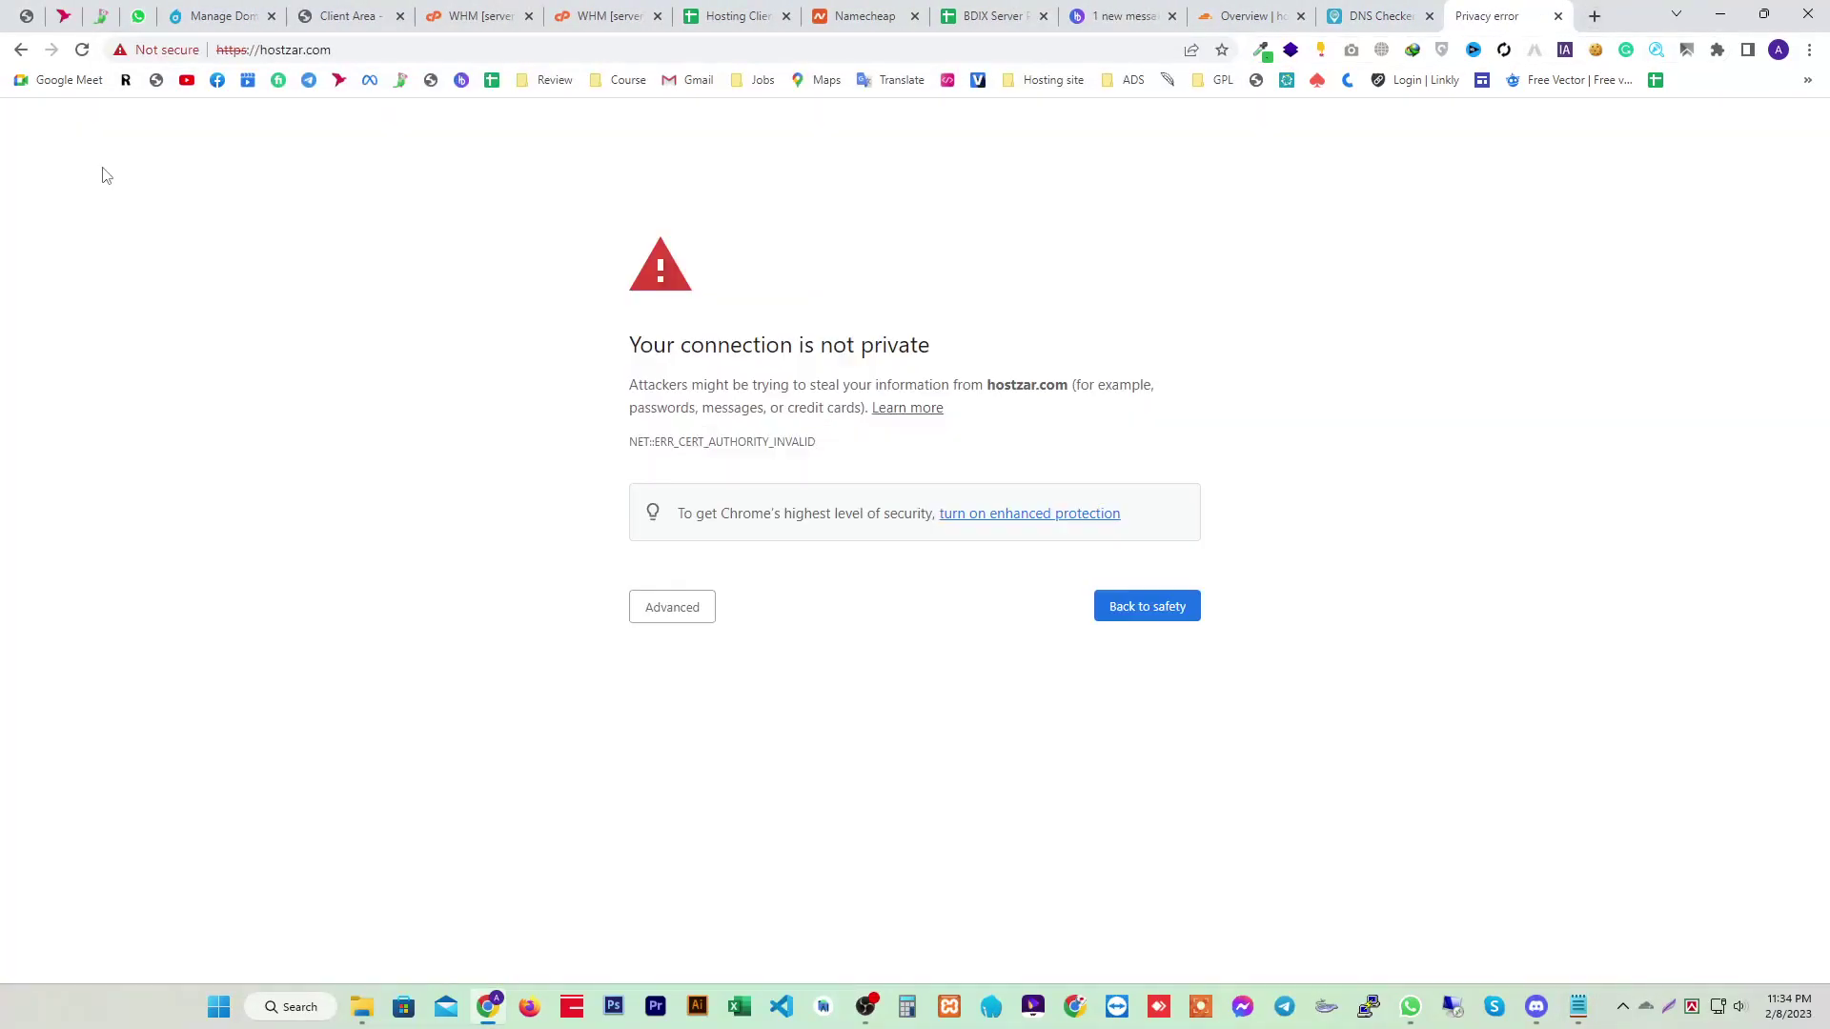
click(687, 620)
click(727, 754)
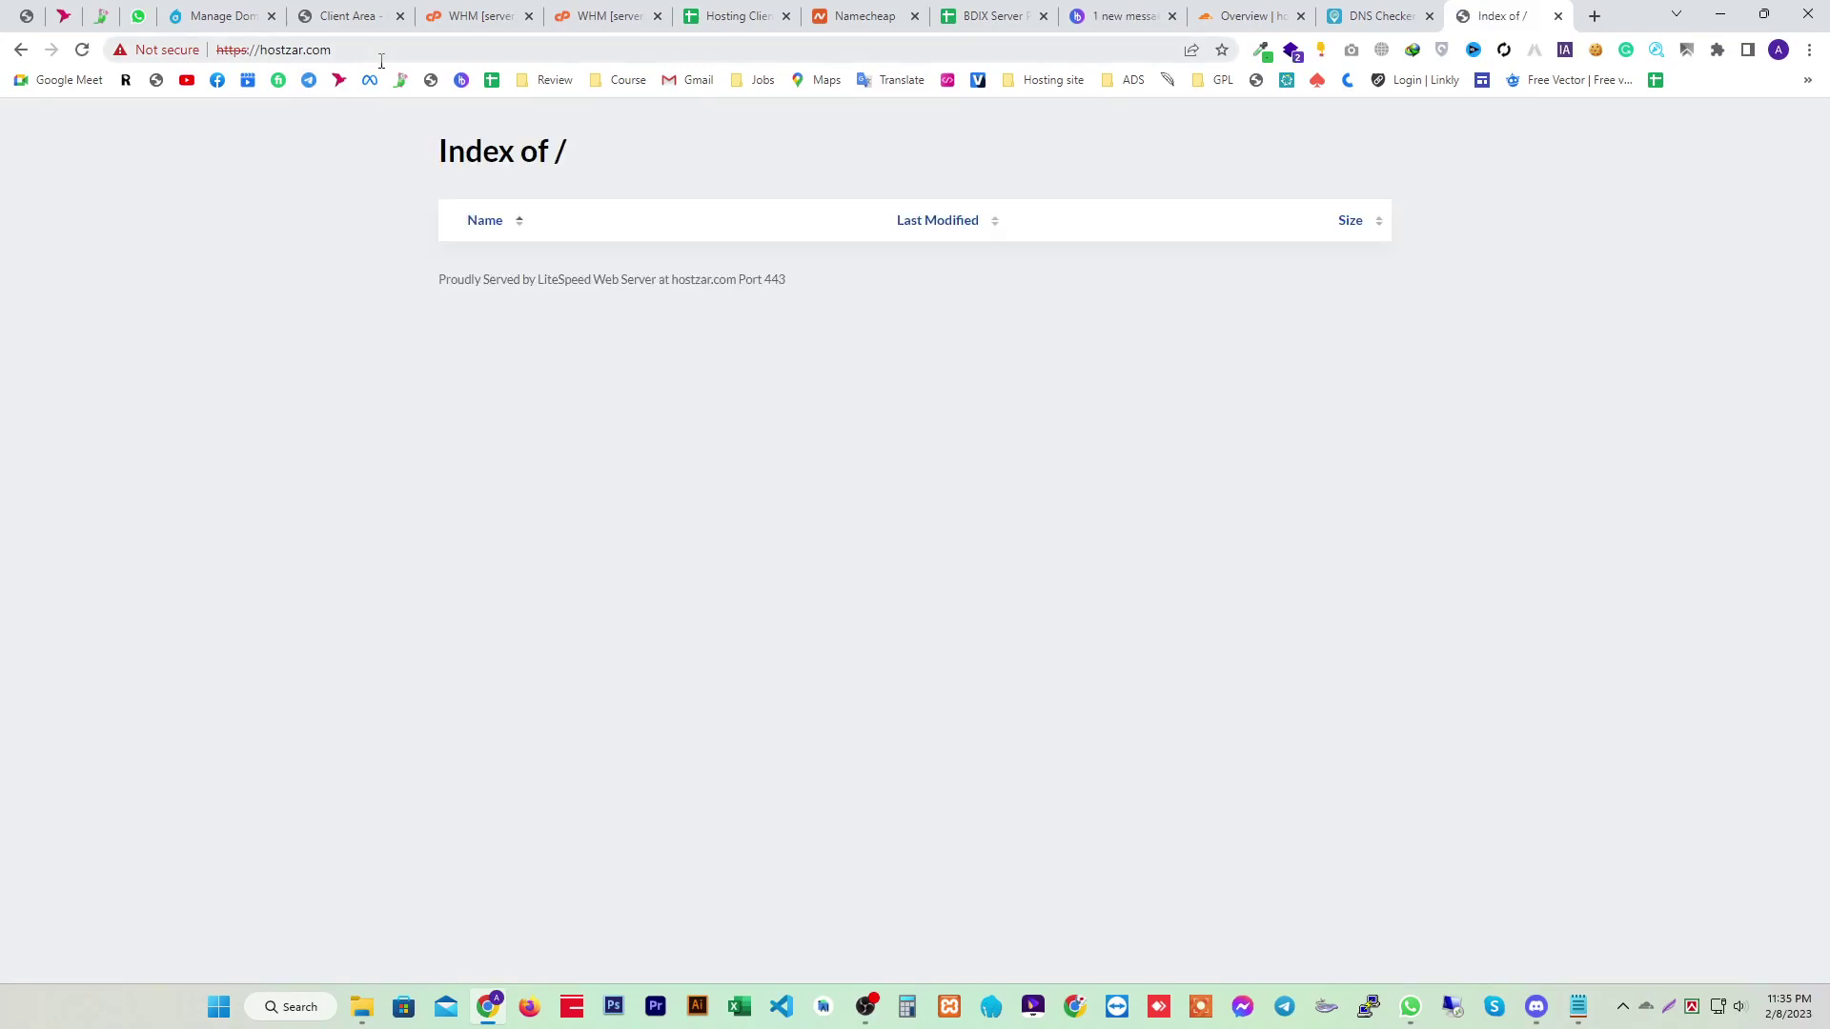
click(429, 51)
click(429, 52)
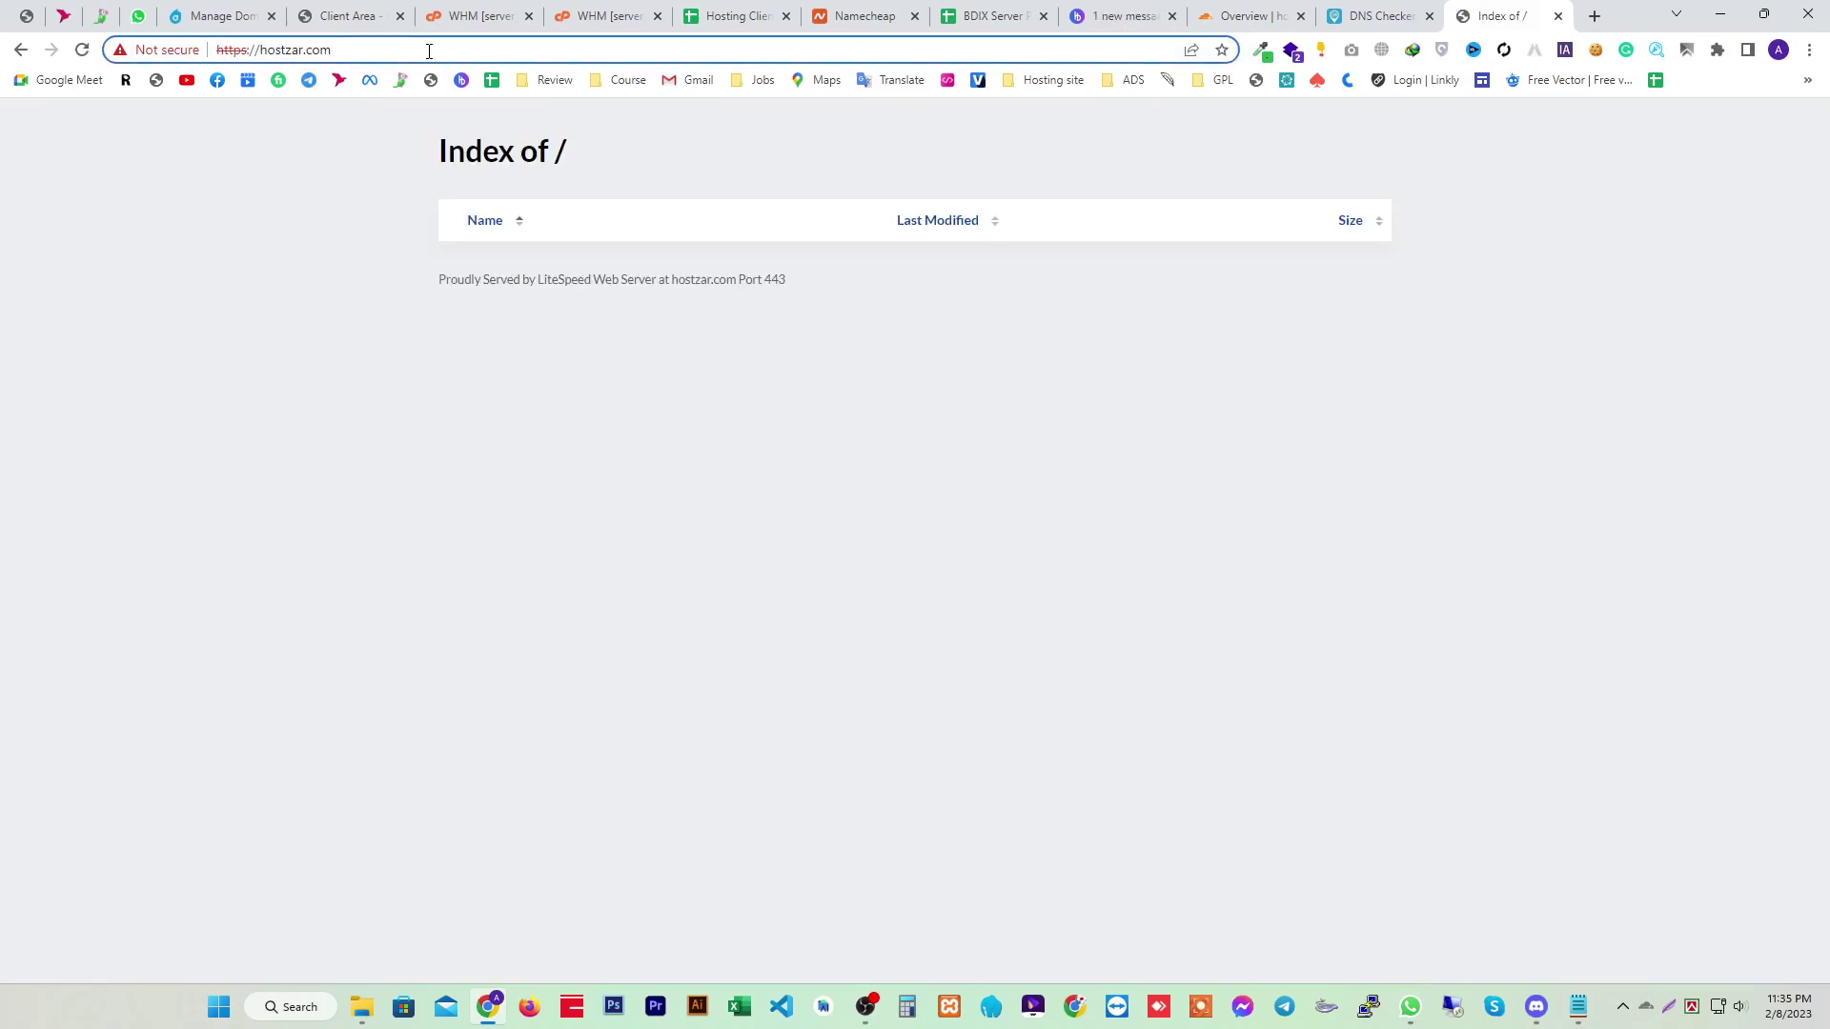
text(:)
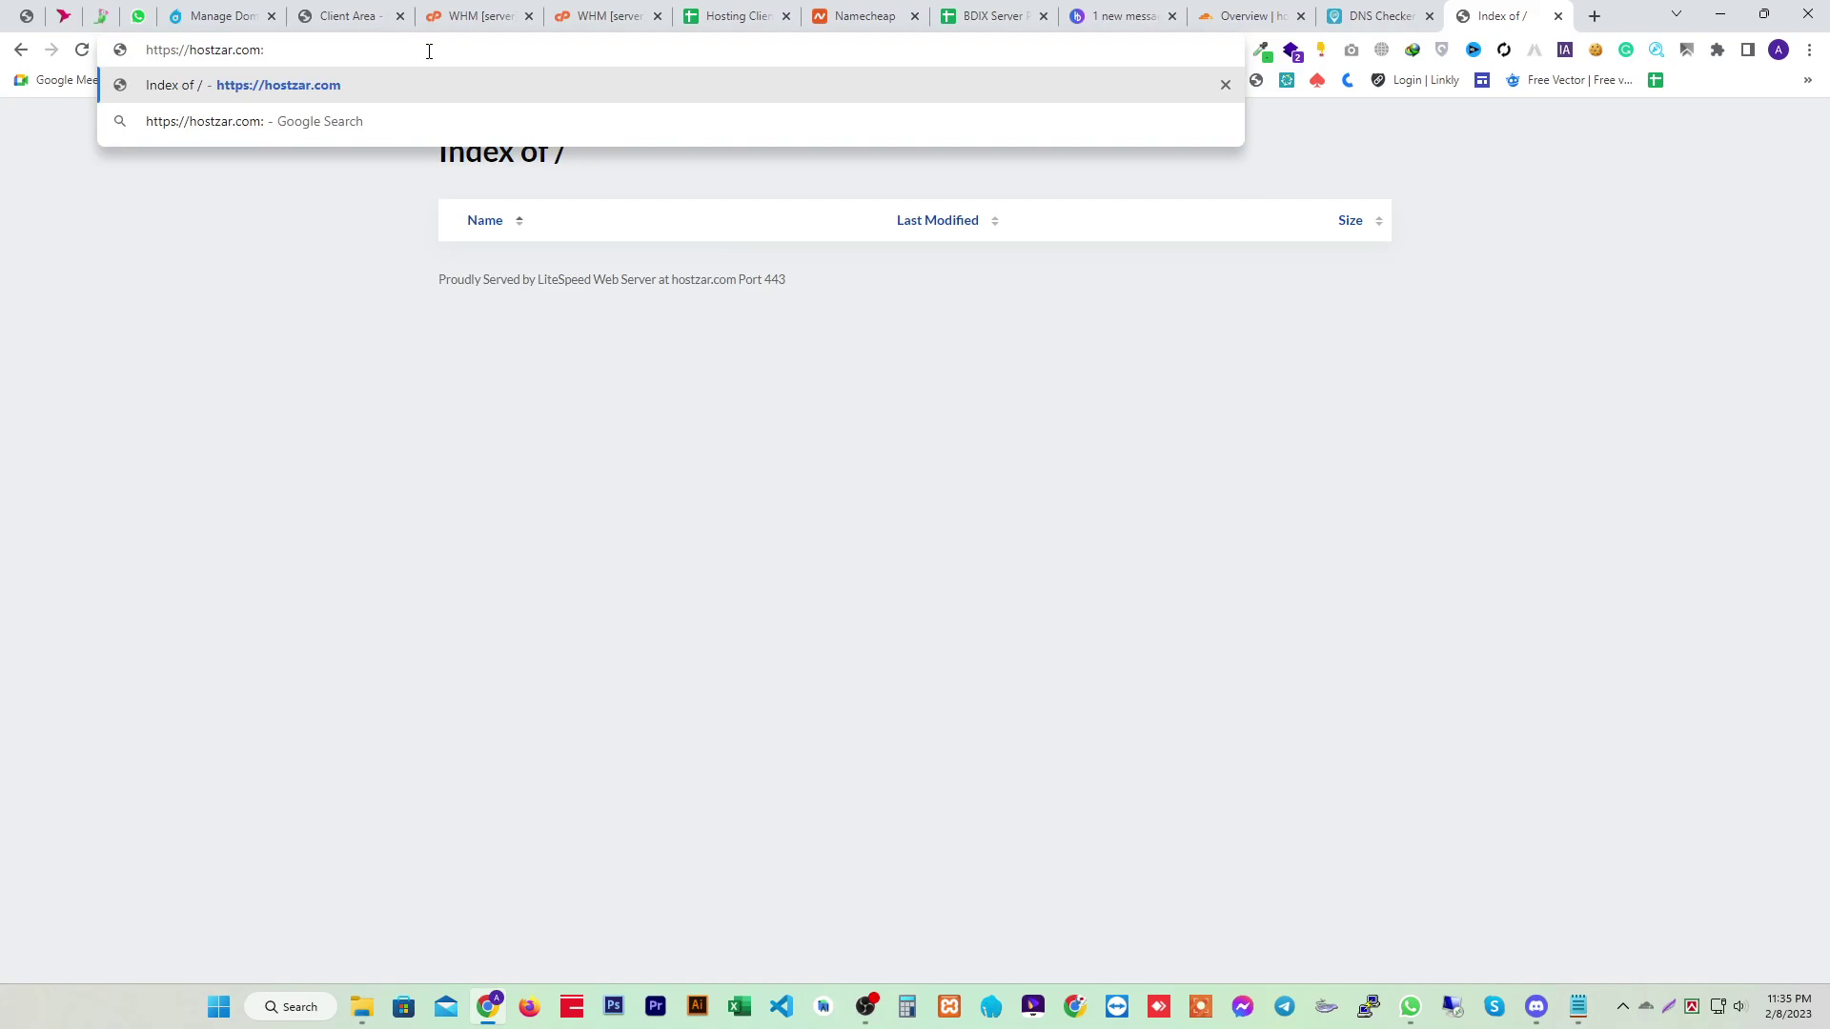
key(BackSpace)
text(/whm)
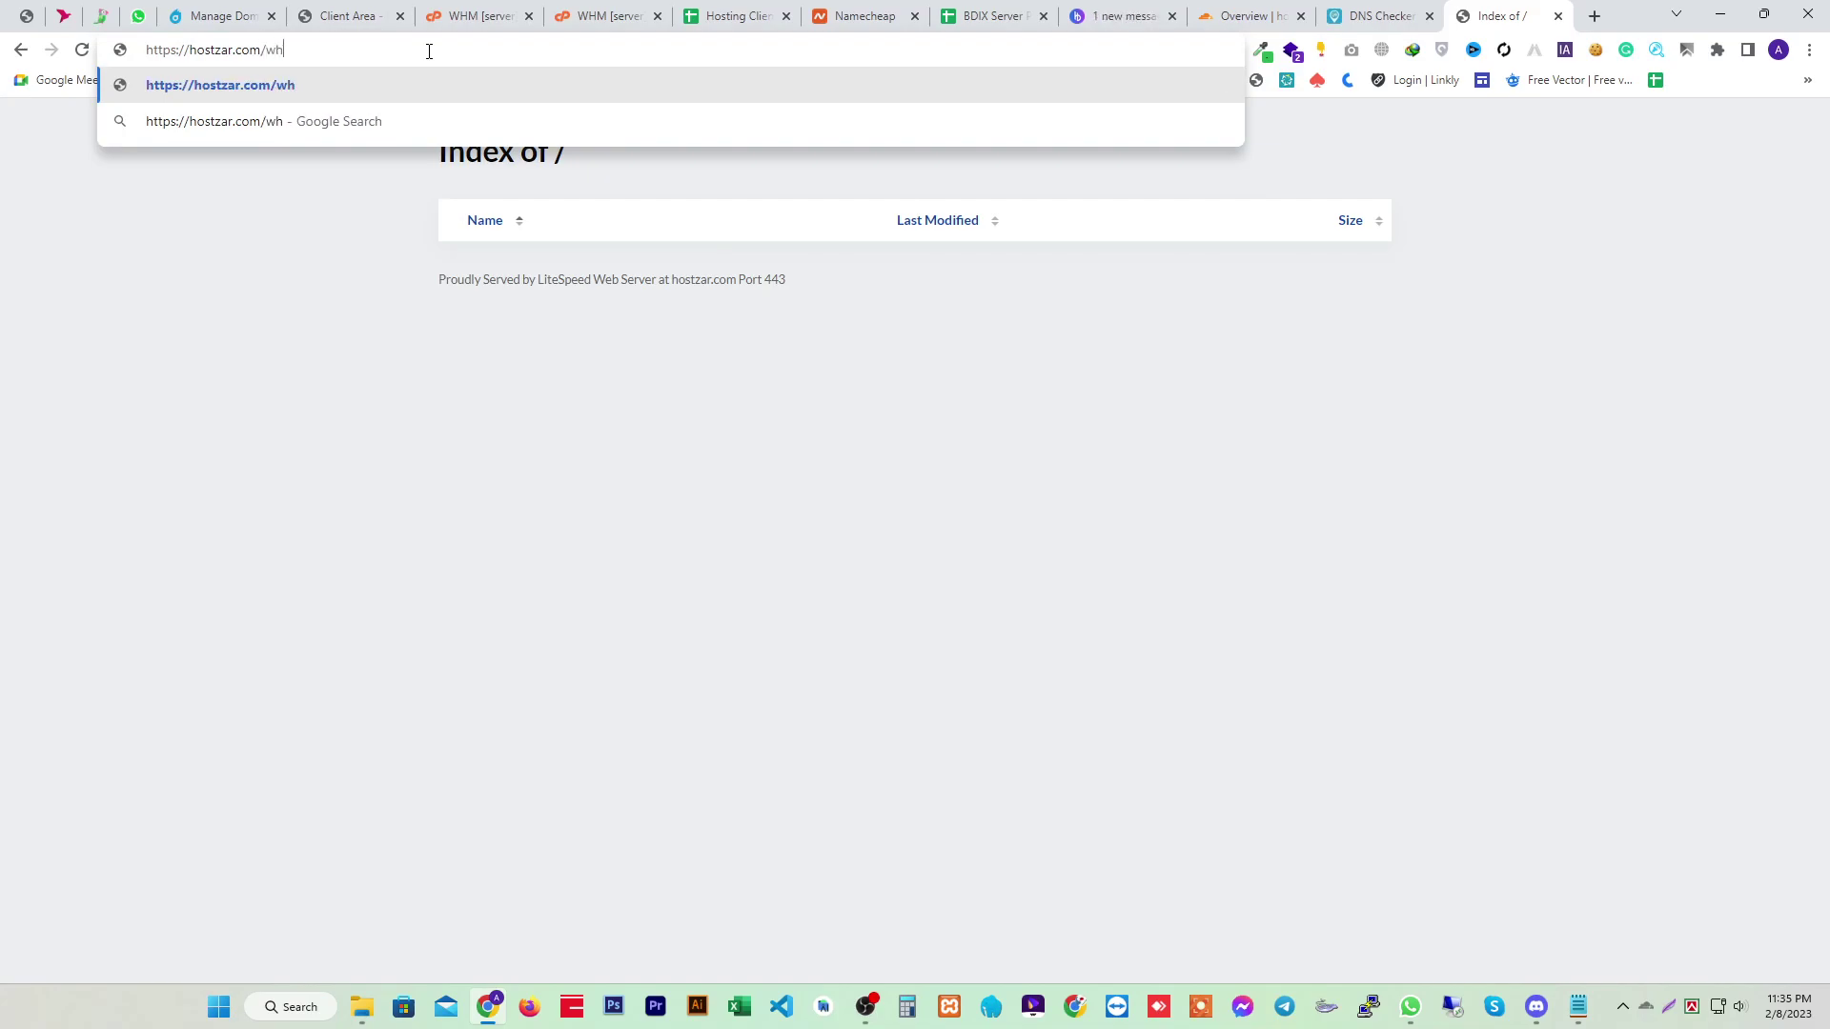
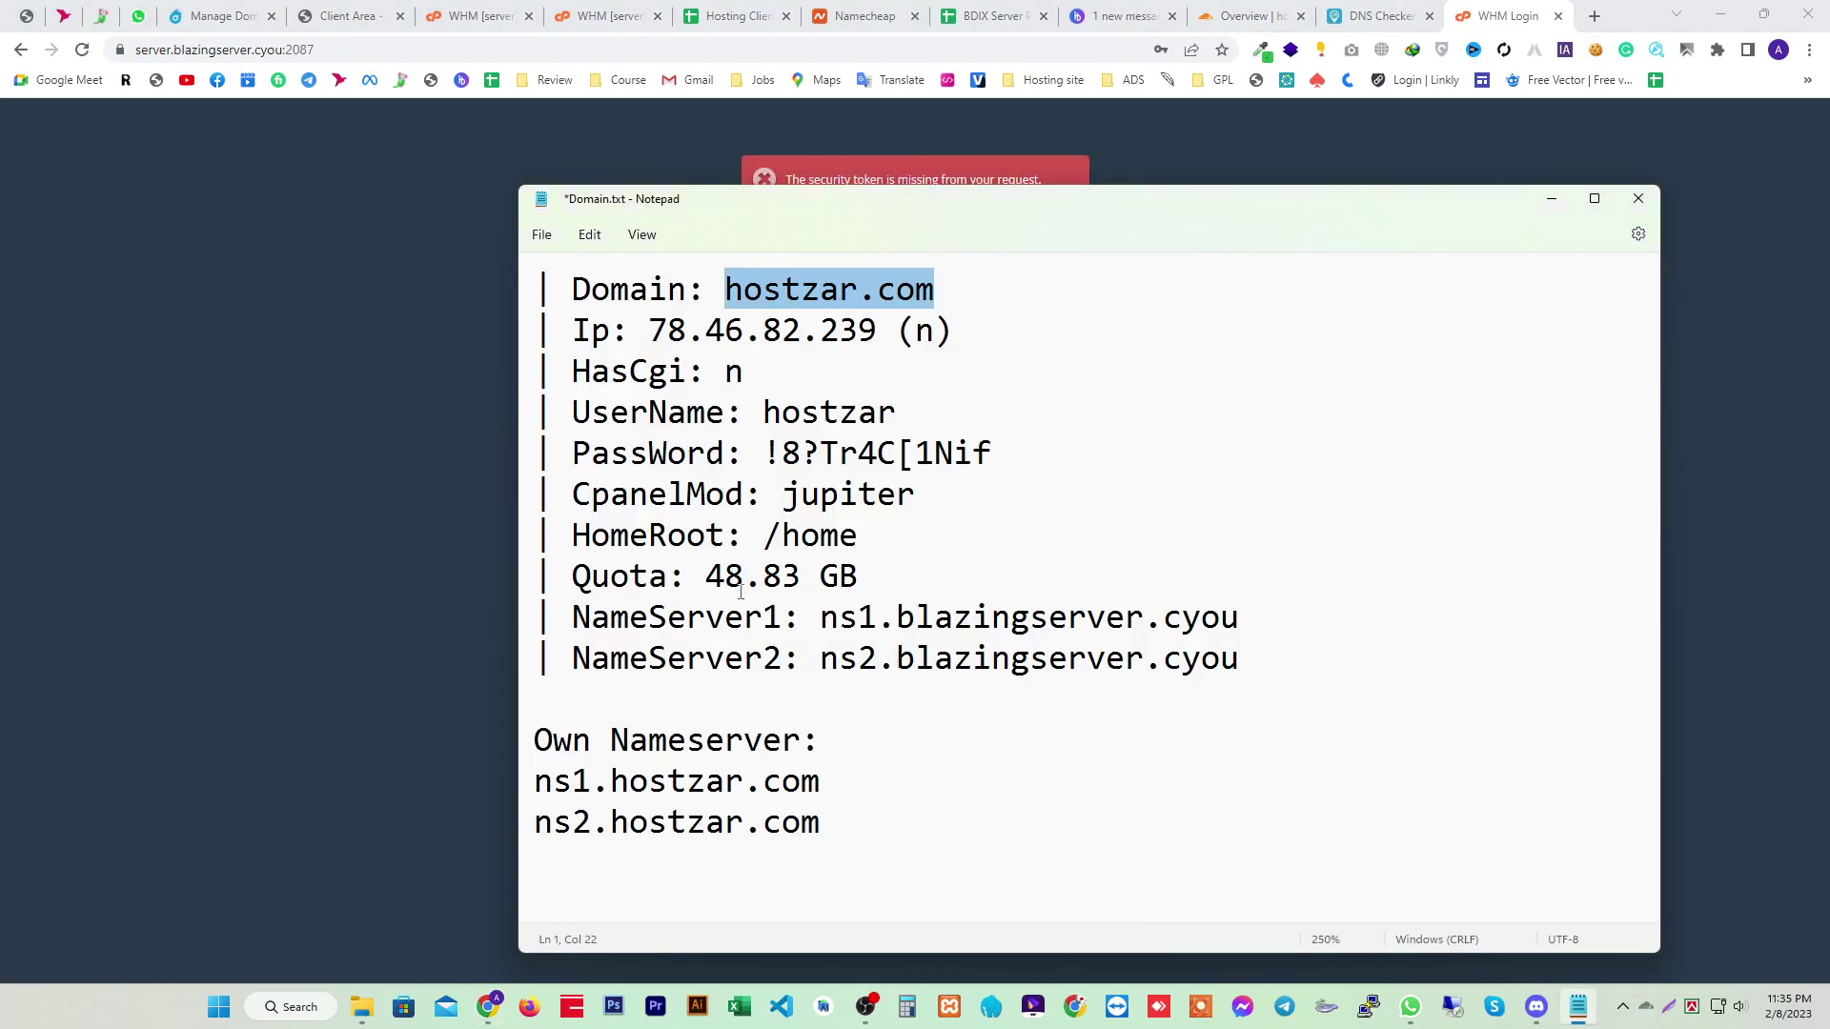
Log in to WHM with the account's username and password from Notepad
drag(901, 411, 762, 413)
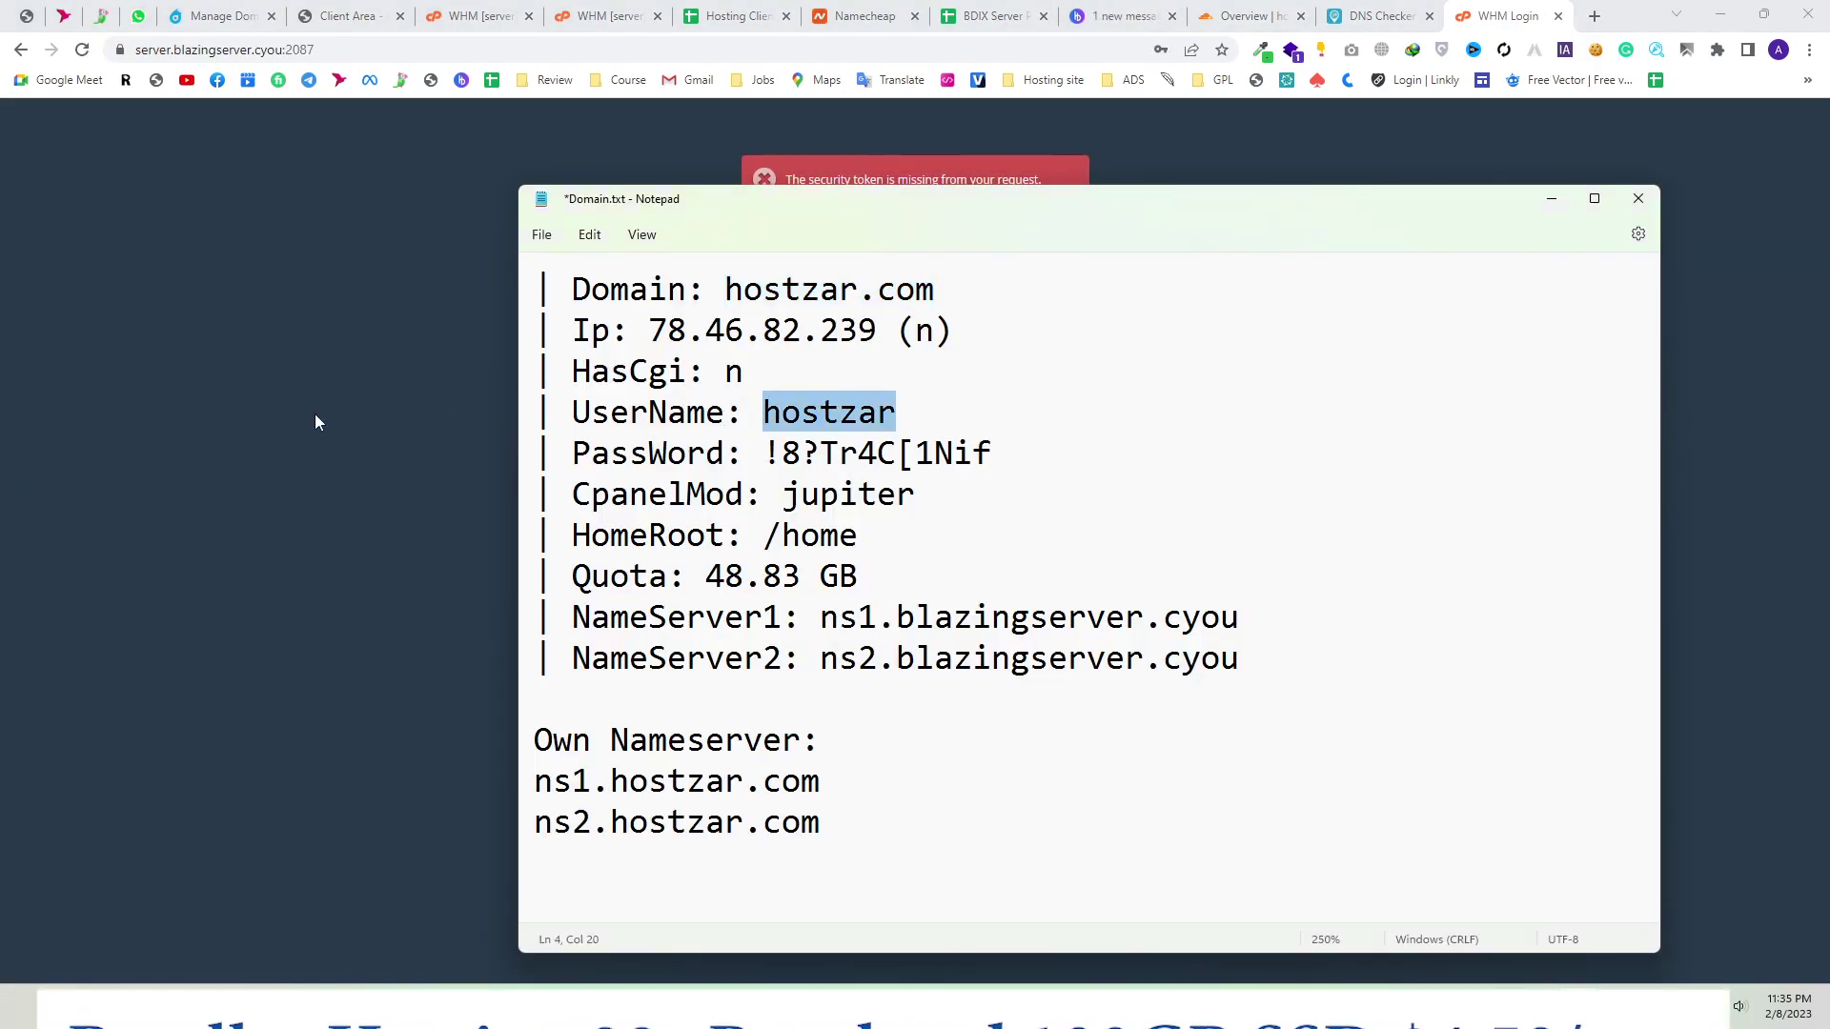
key(alt+Tab)
key(alt+Tab)
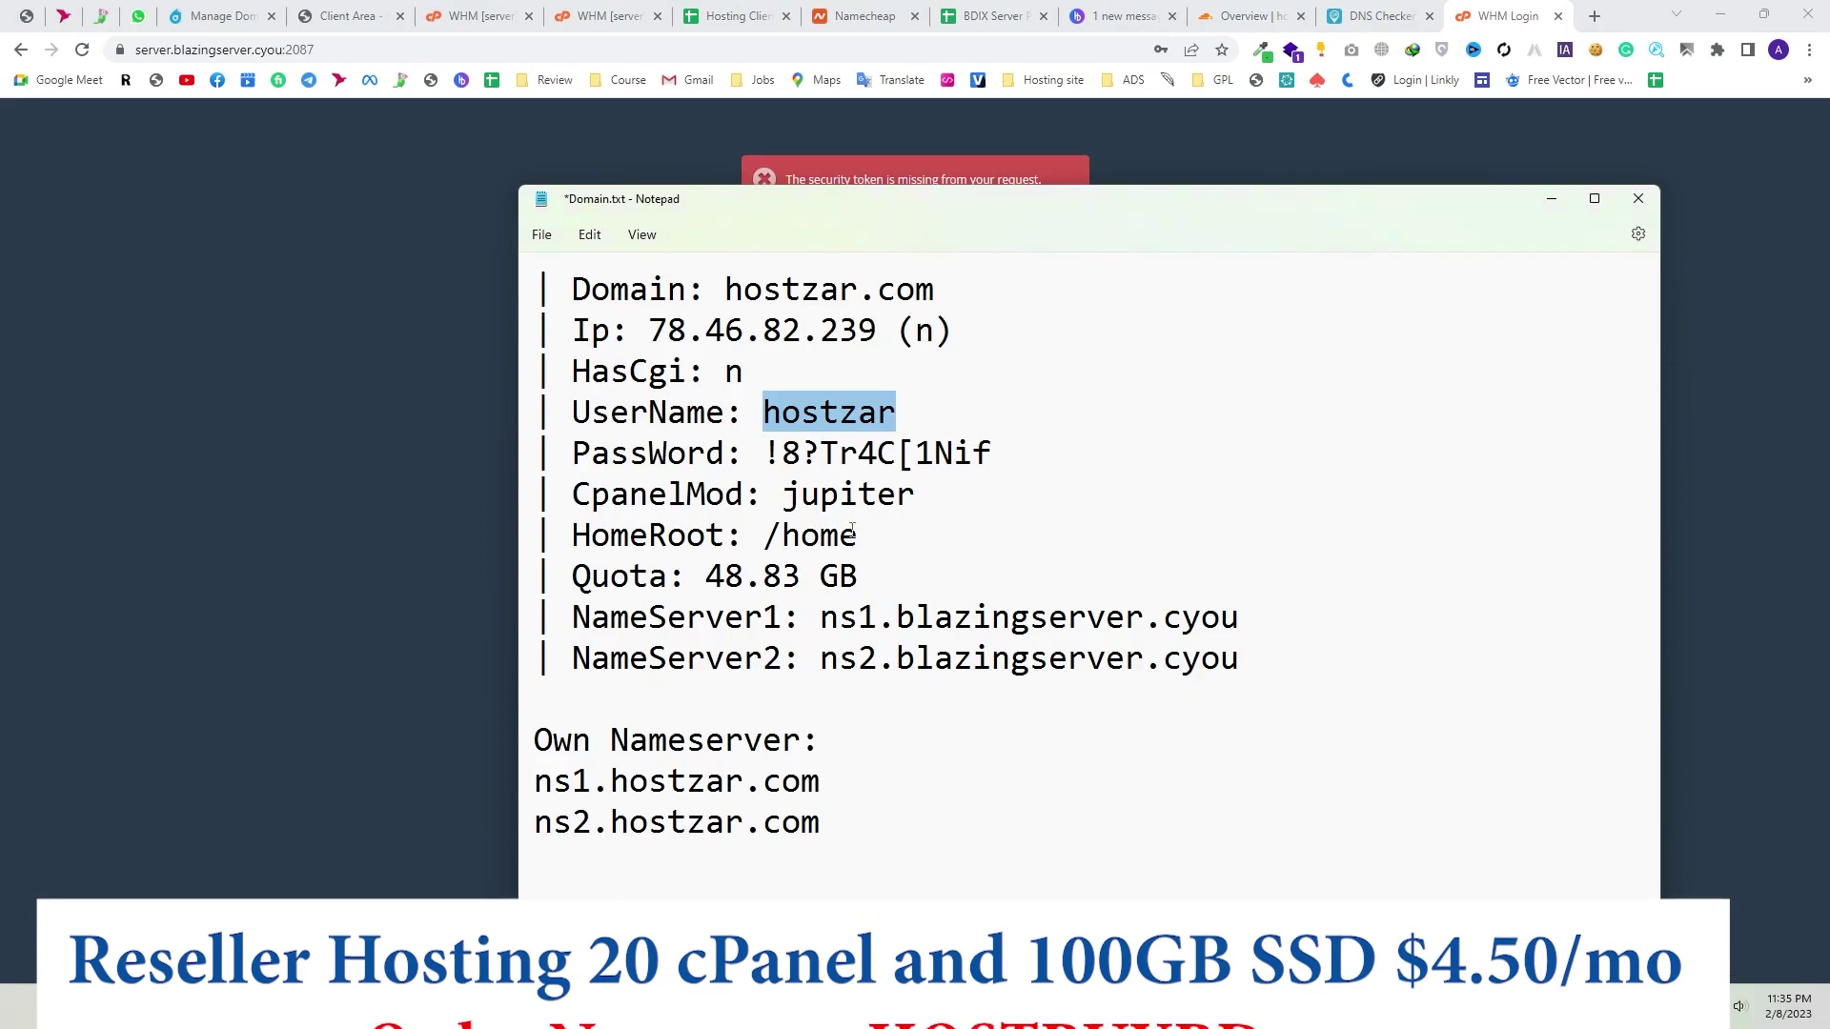
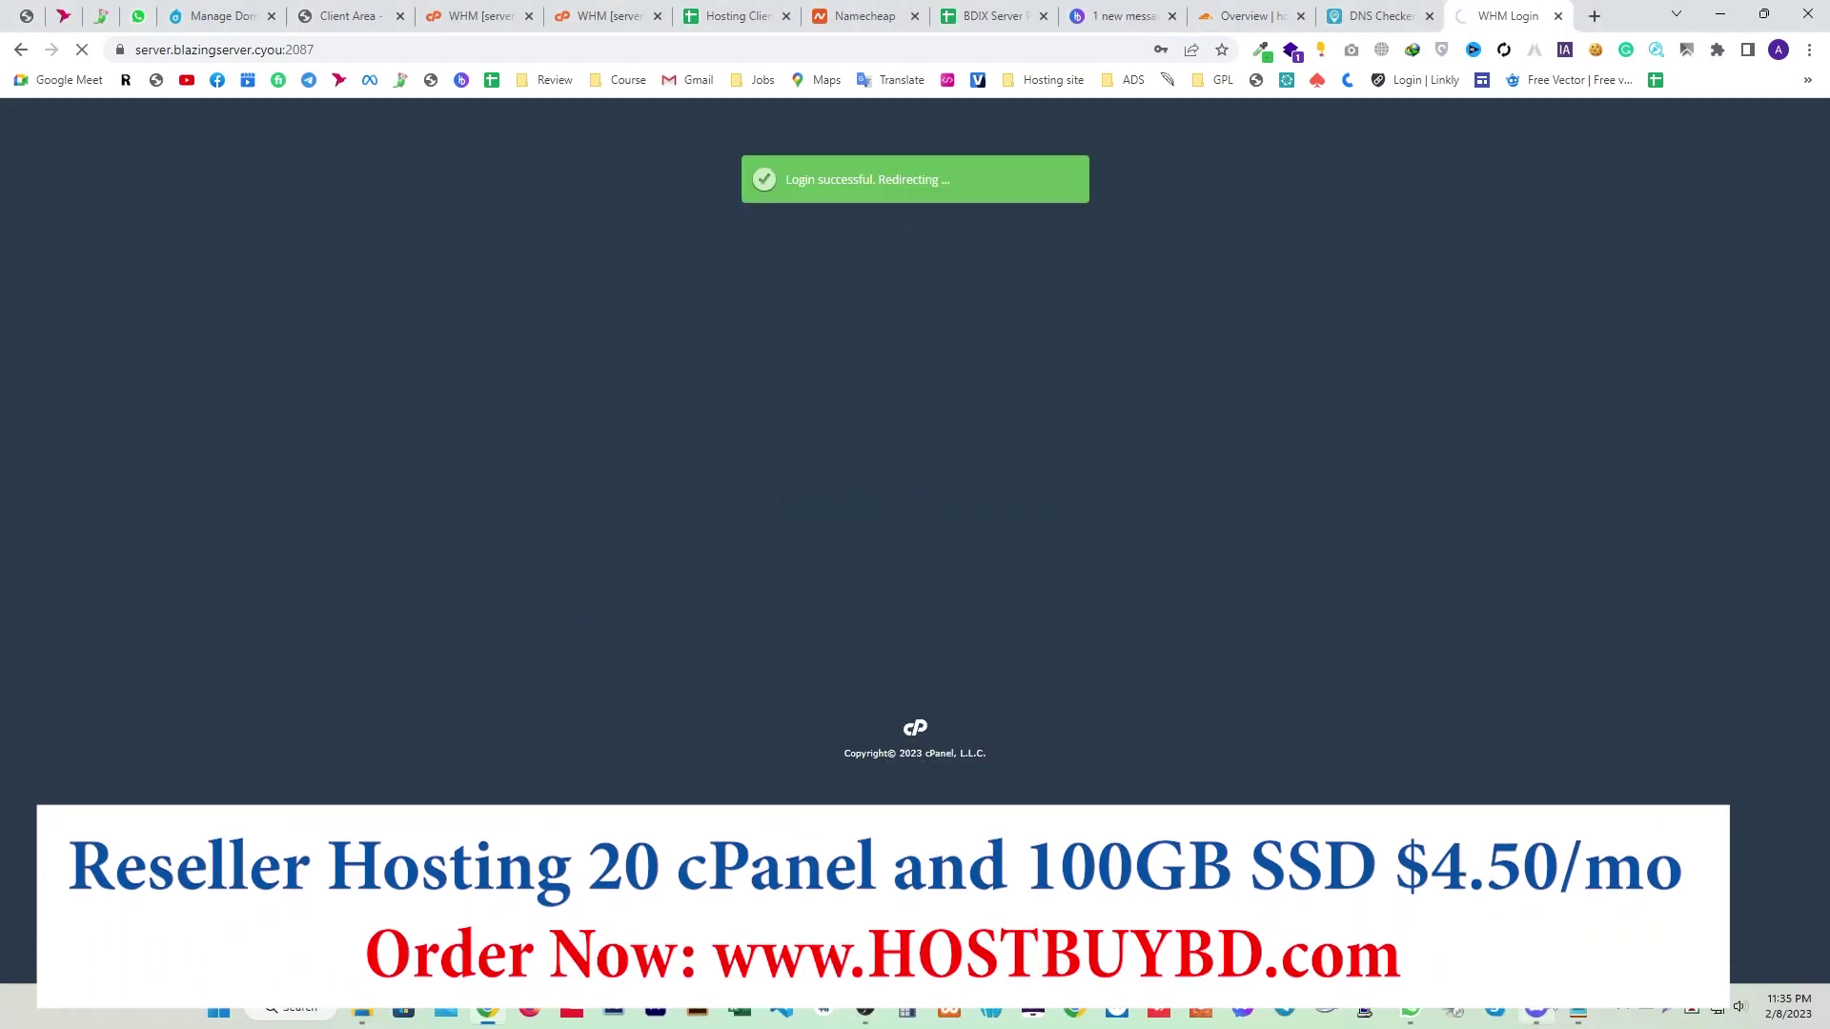
In WHM's Basic WebHost Manager Setup, set the nameservers explicitly and enter ns1.hostzar.com, copied from Notepad, as Nameserver 1
key(alt+Tab)
drag(819, 781, 534, 787)
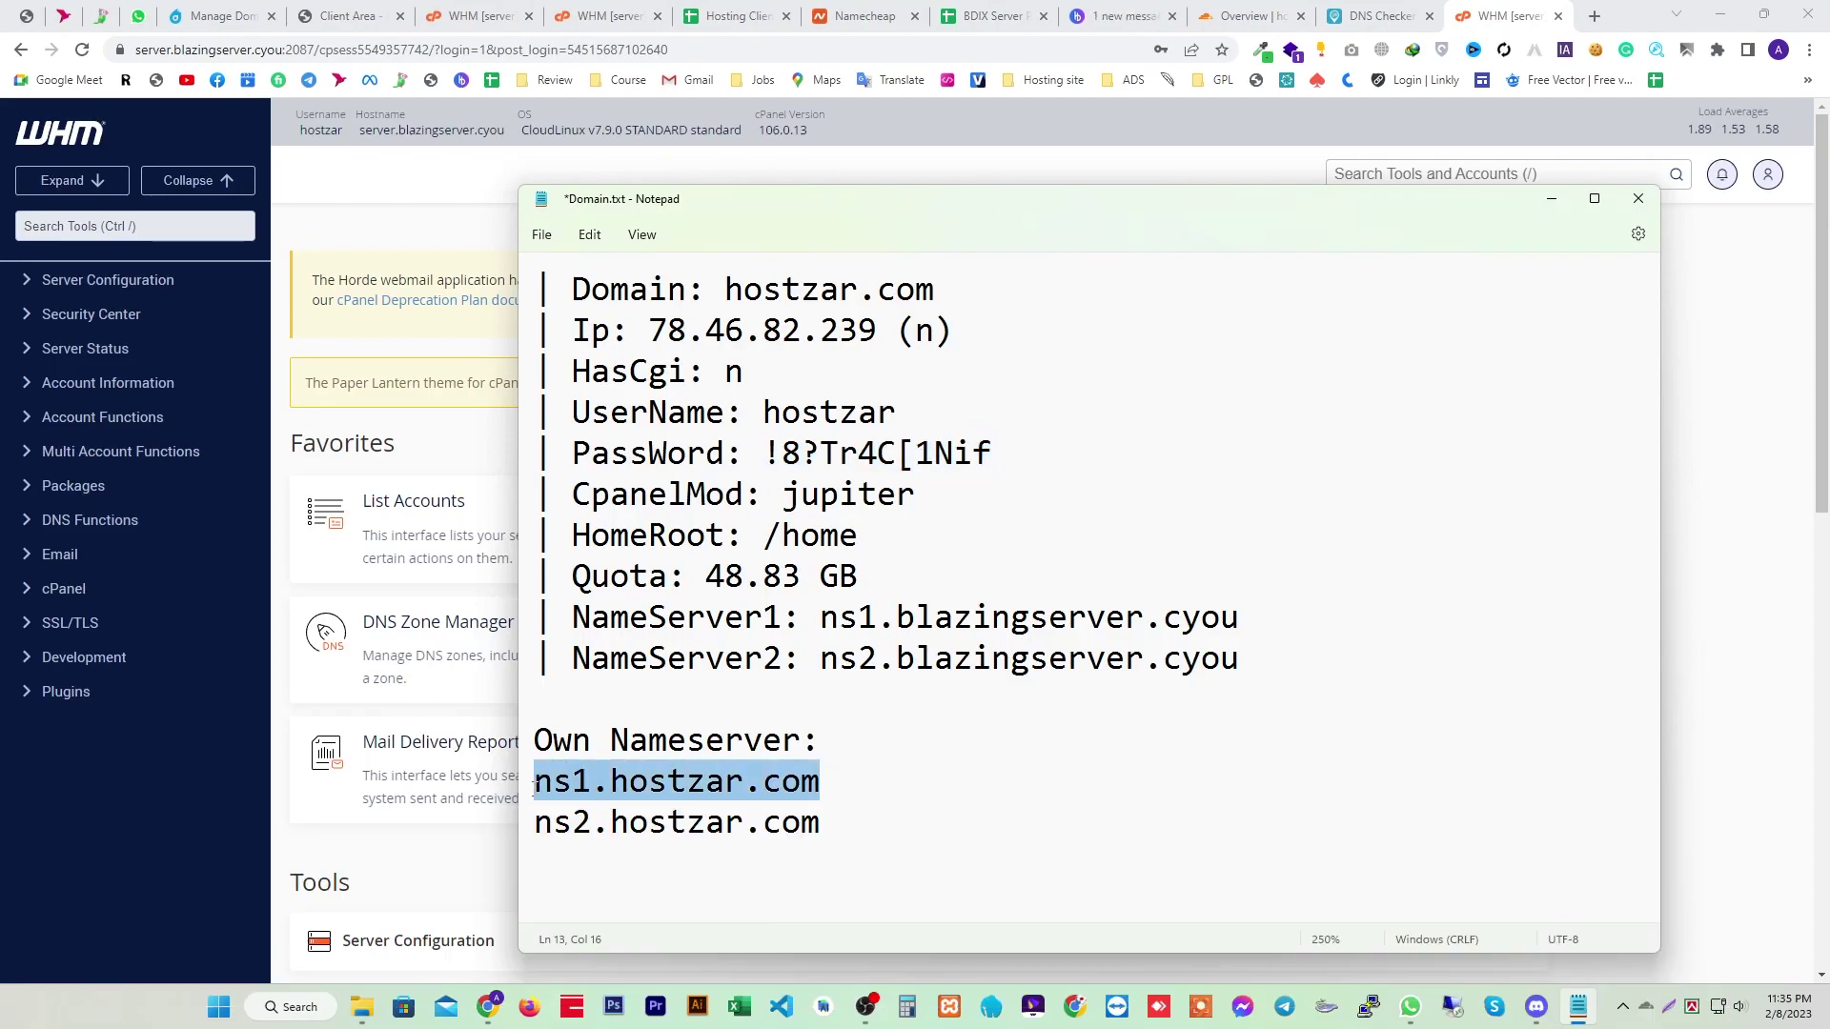
click(112, 282)
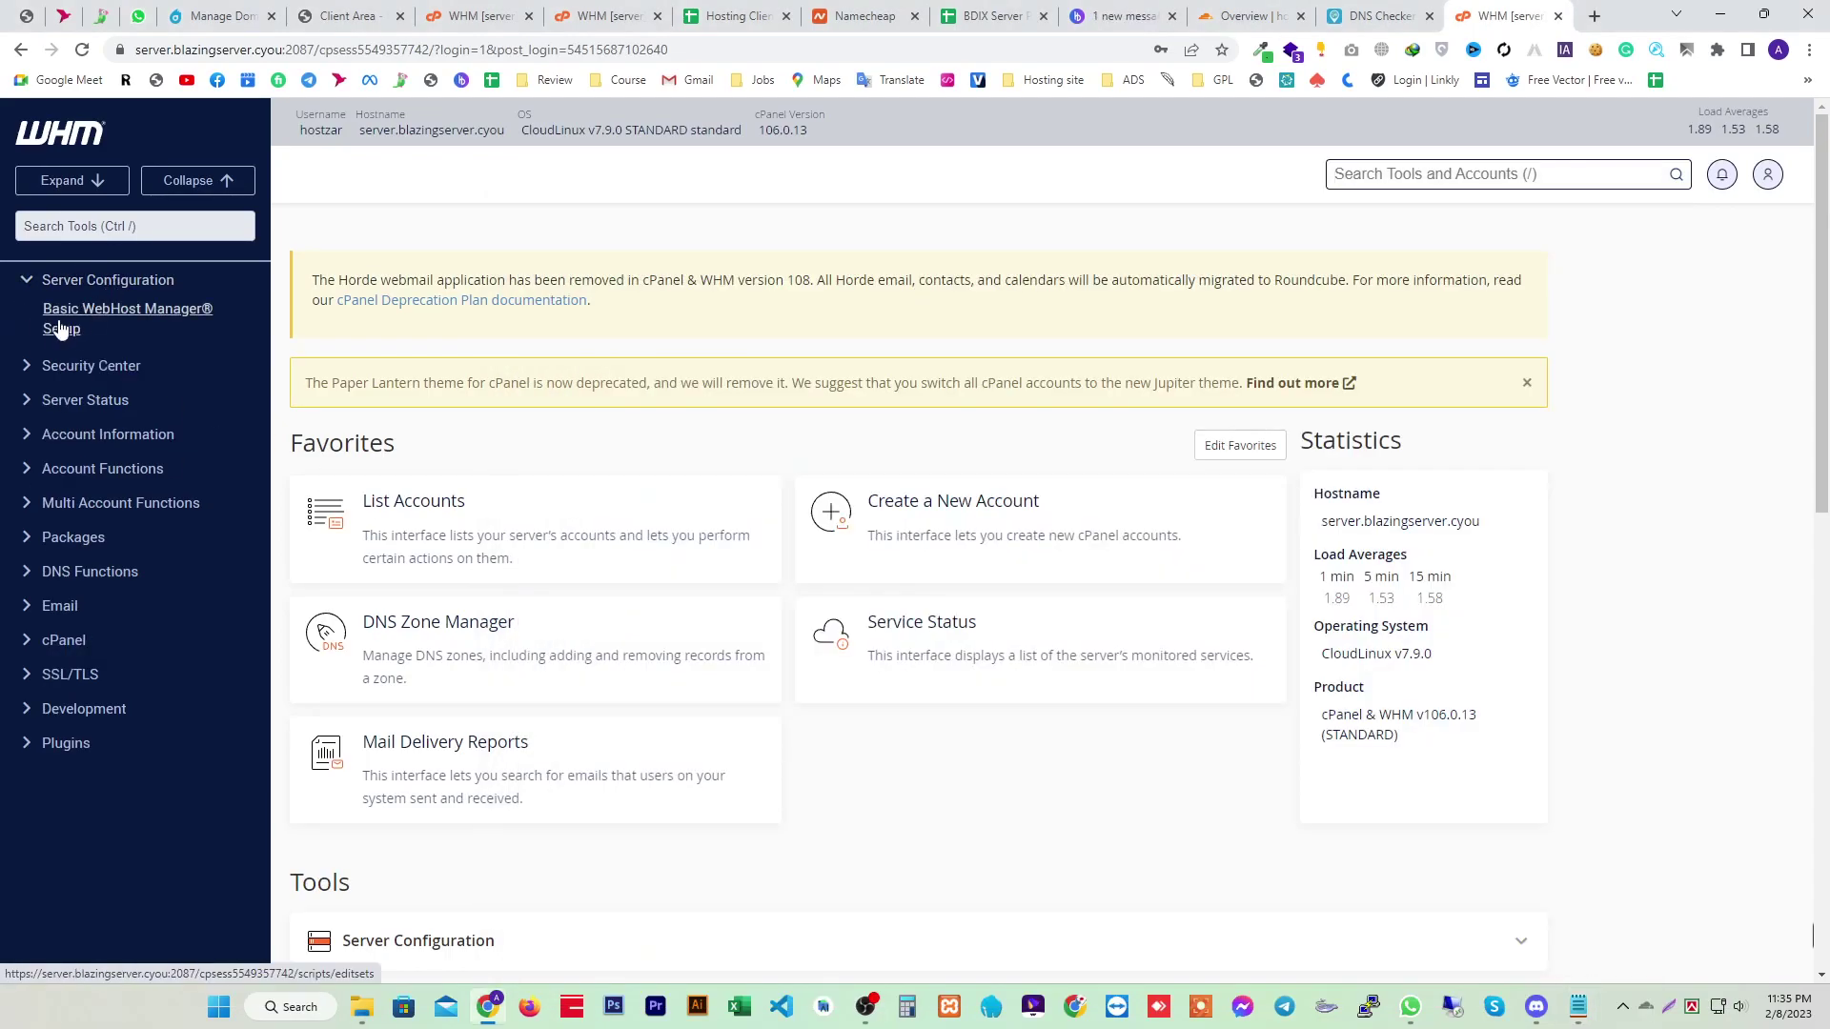
click(57, 321)
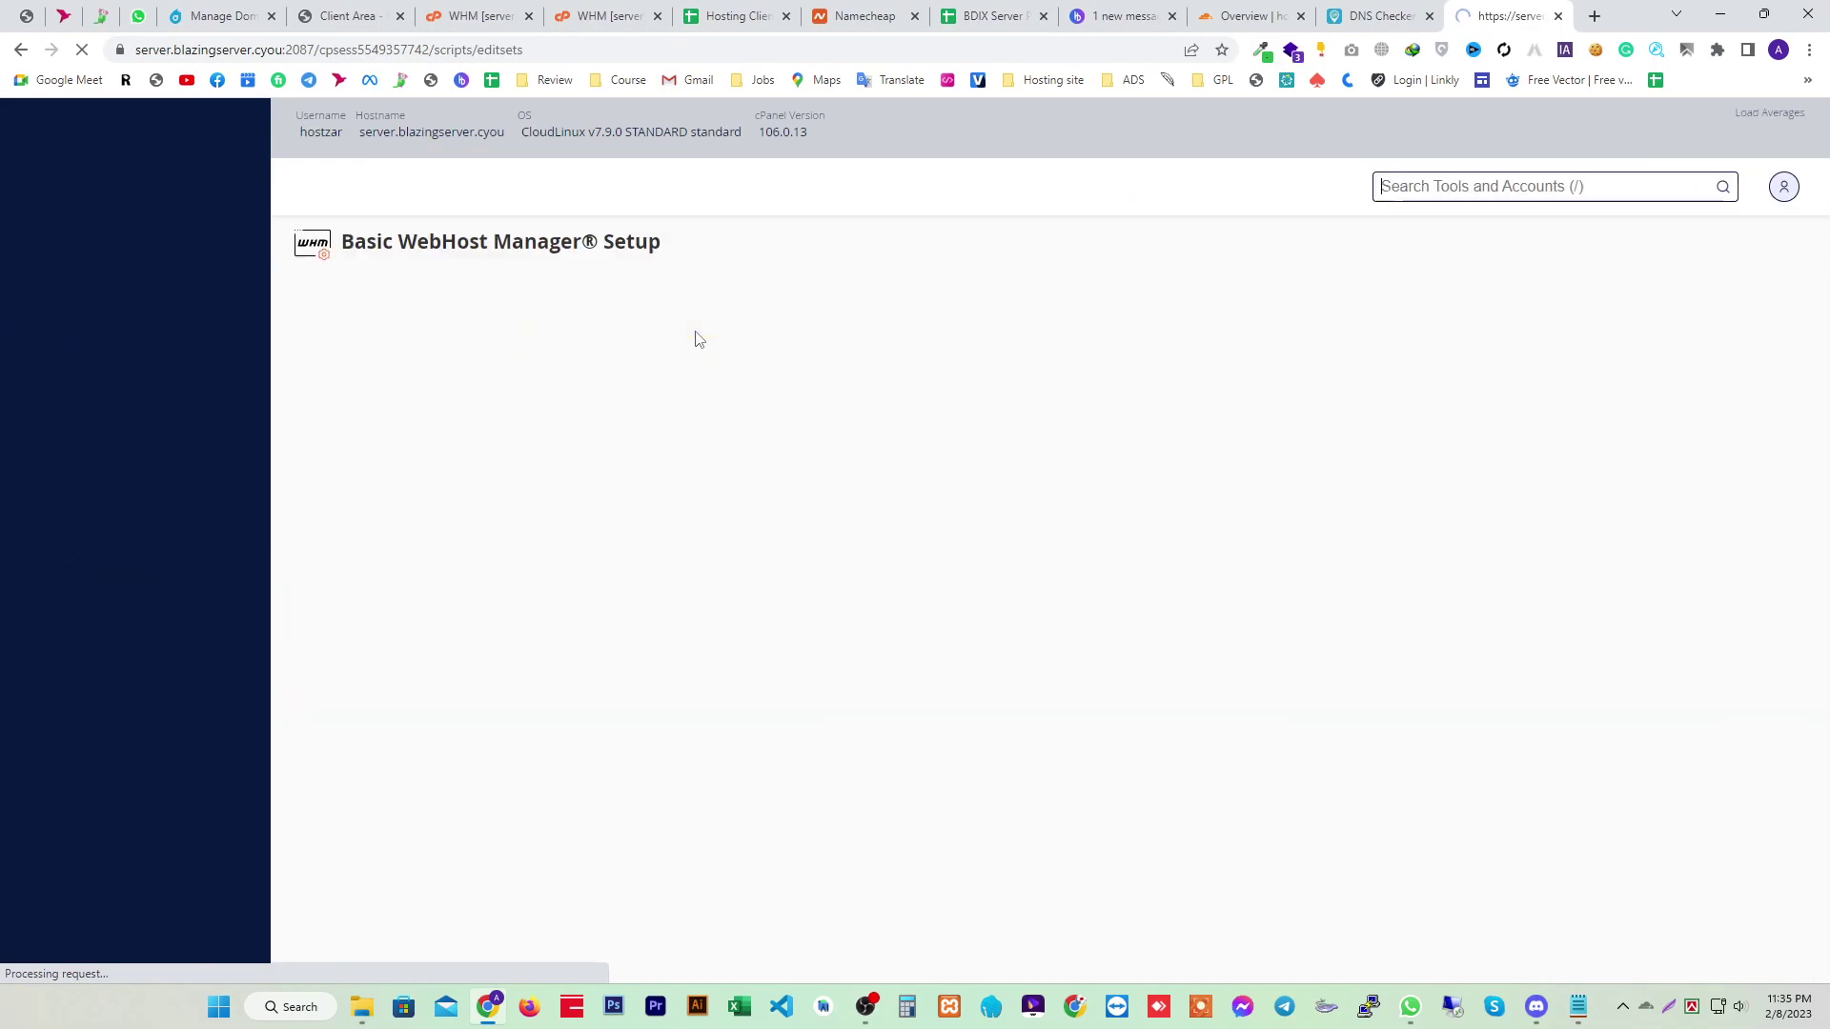
click(296, 461)
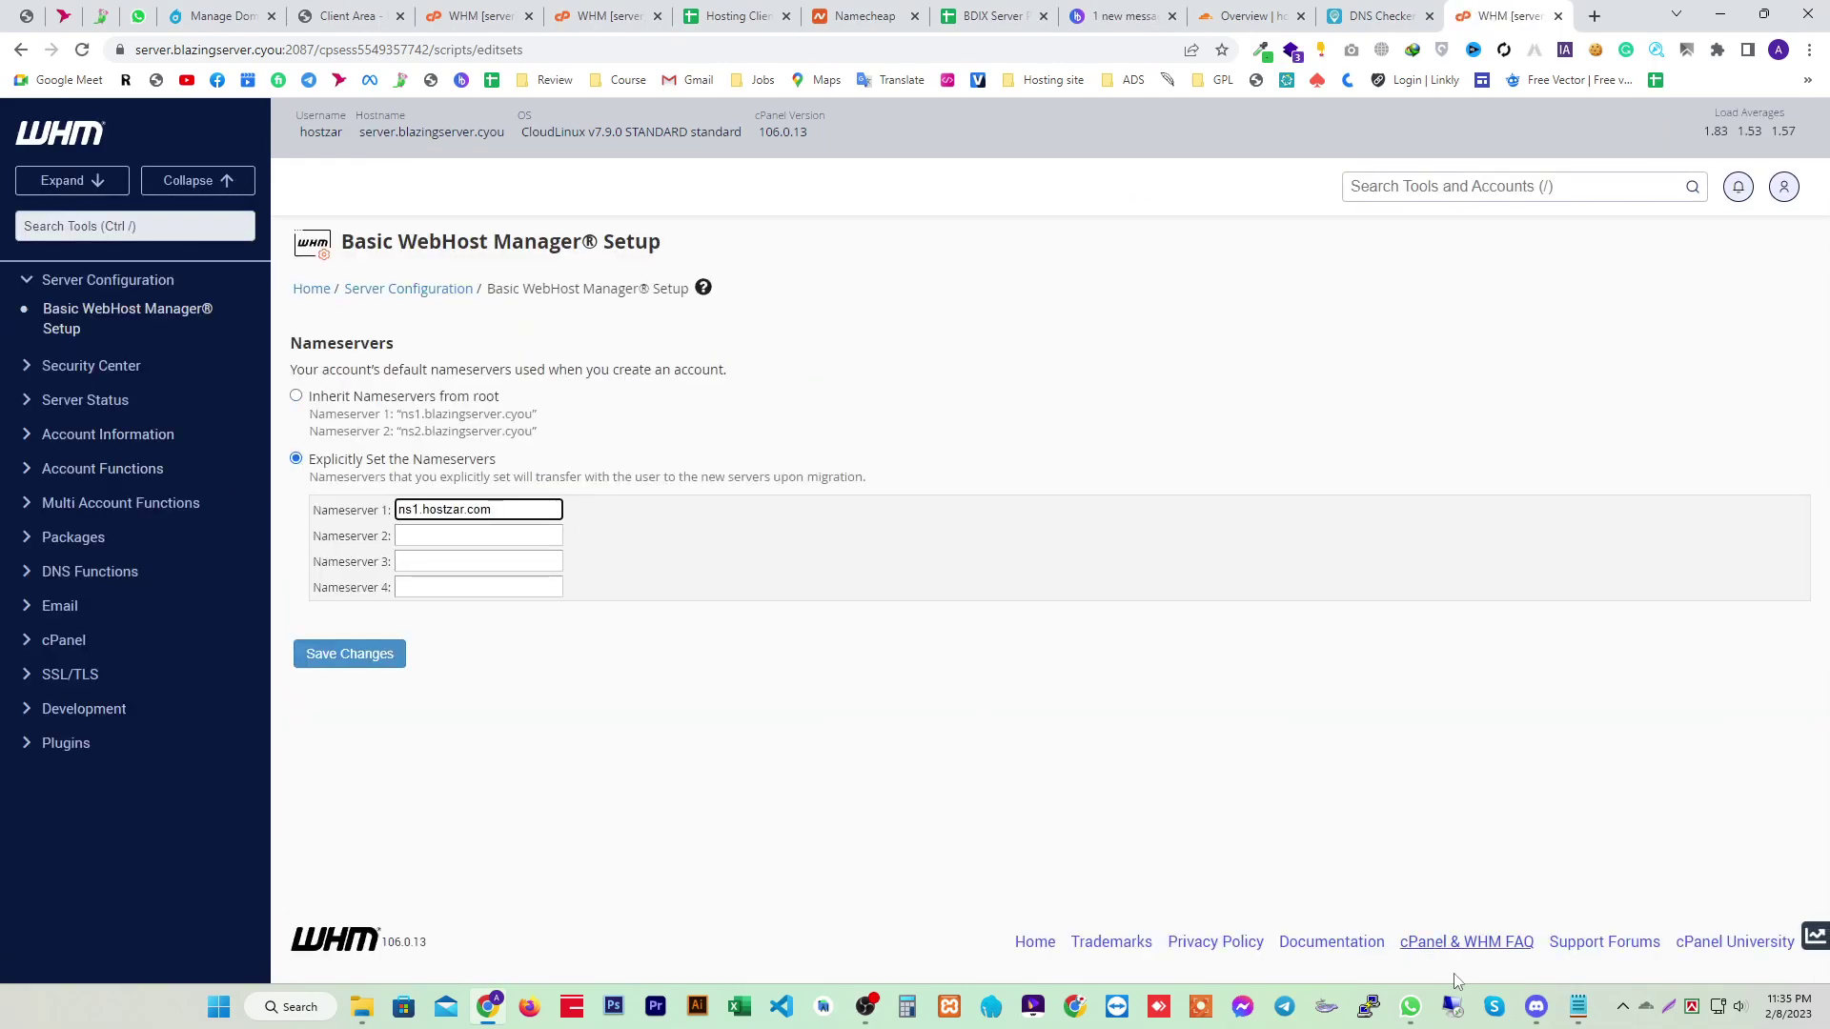
Copy ns2.hostzar.com from Notepad, enter it as Nameserver 2, and save the nameserver changes
click(1581, 1012)
drag(864, 808, 545, 815)
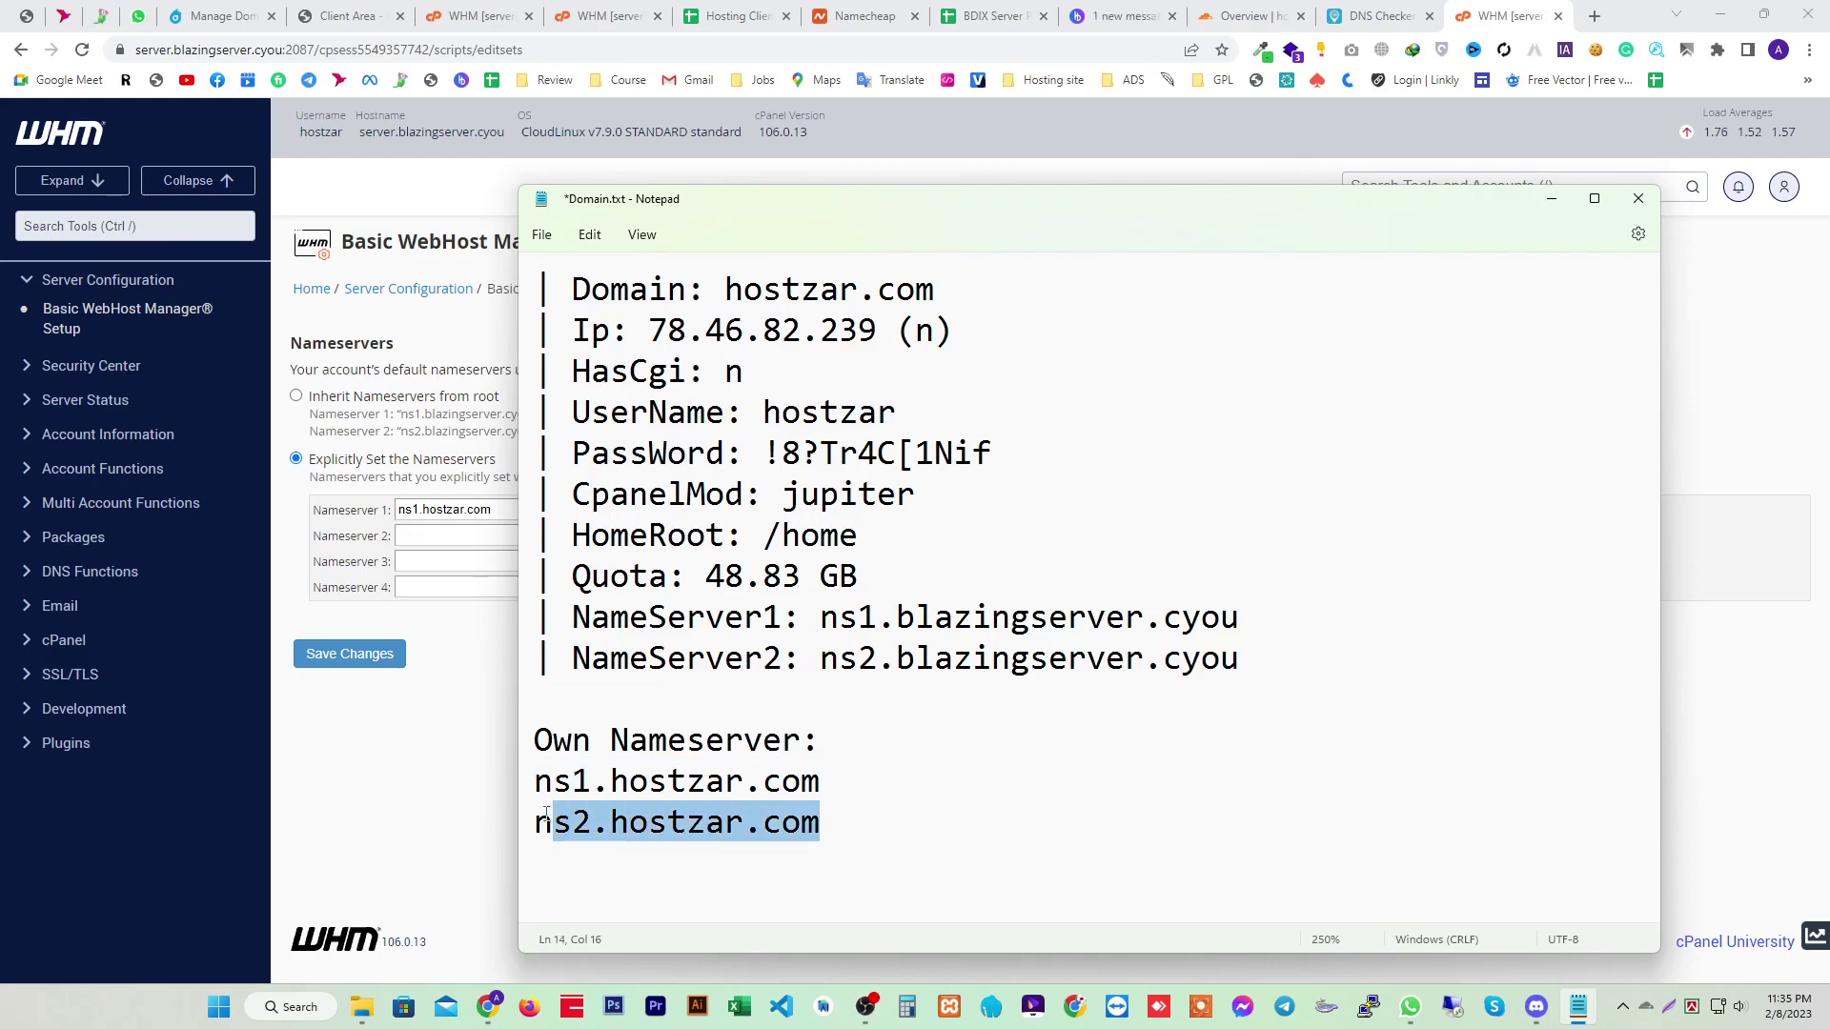
click(440, 535)
text(ns2.hostzar.com)
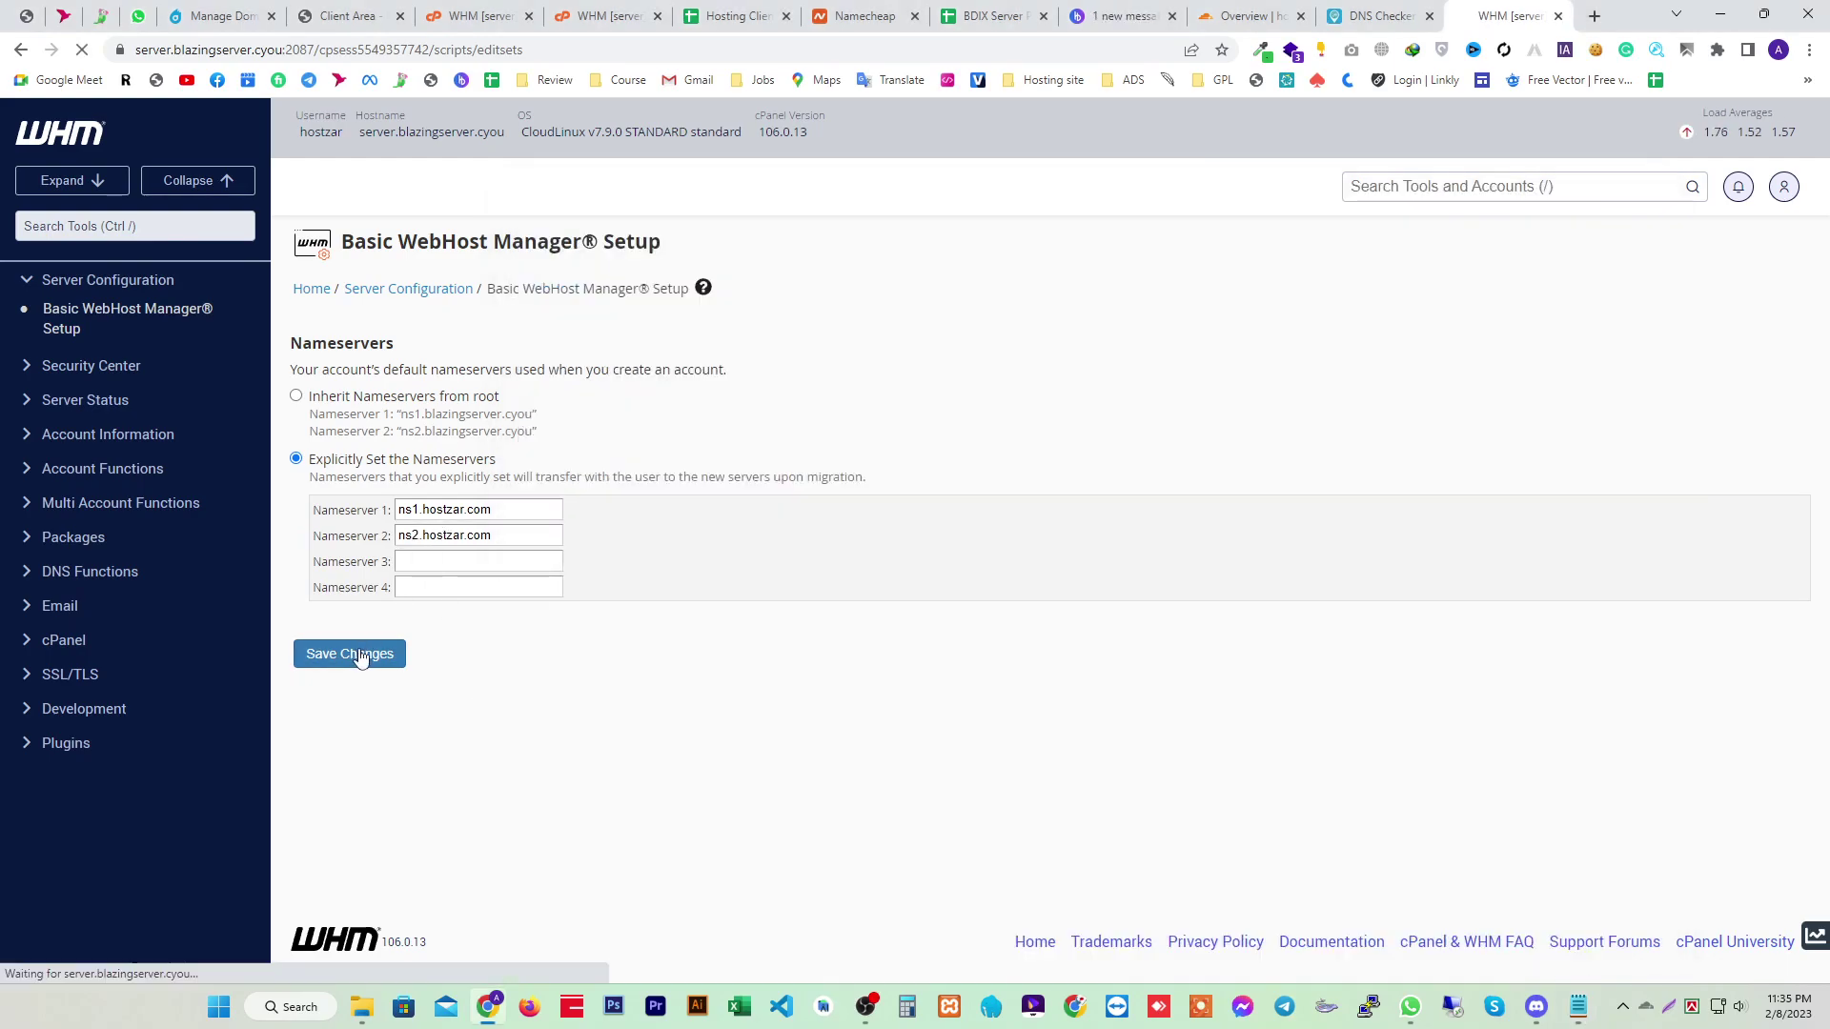